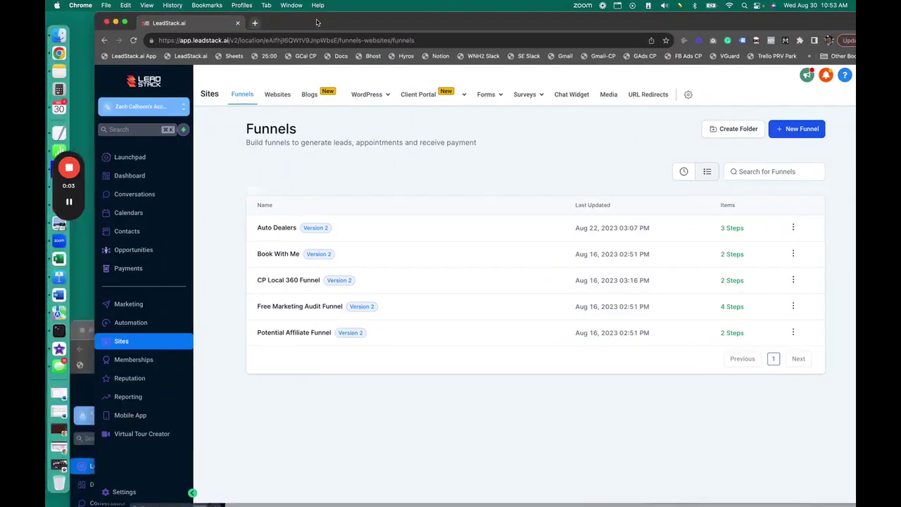
Step: Assign car.cloudpanore.com as the CP Local 360 Funnel's domain, save, and return to Steps
key("ctrl+Up")
key("ctrl+Up")
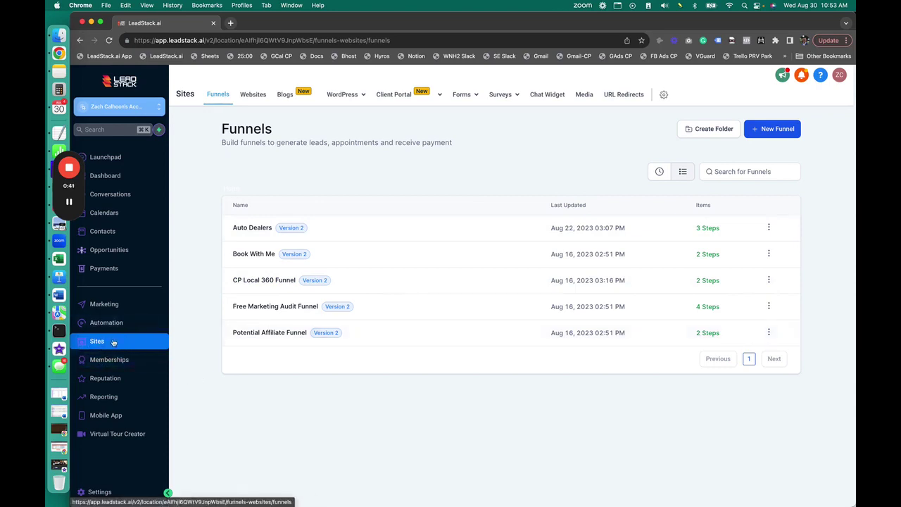
left_click(274, 280)
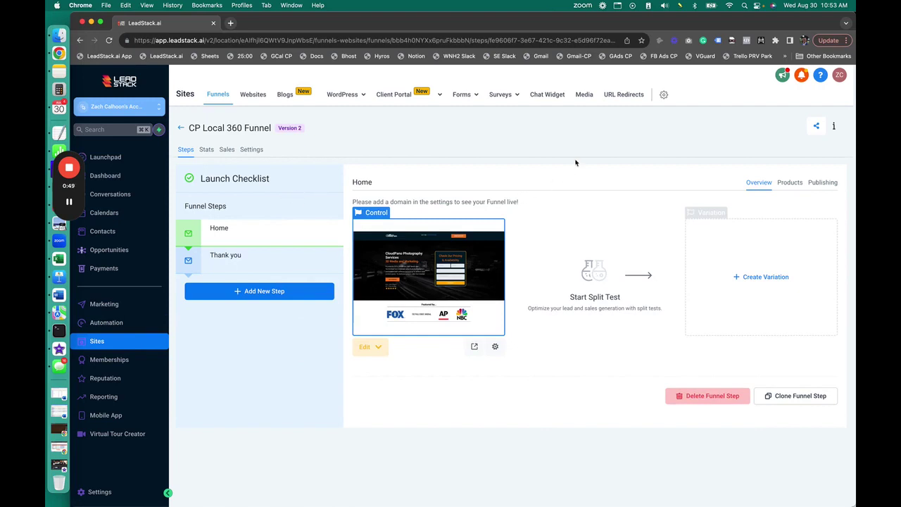
left_click(251, 149)
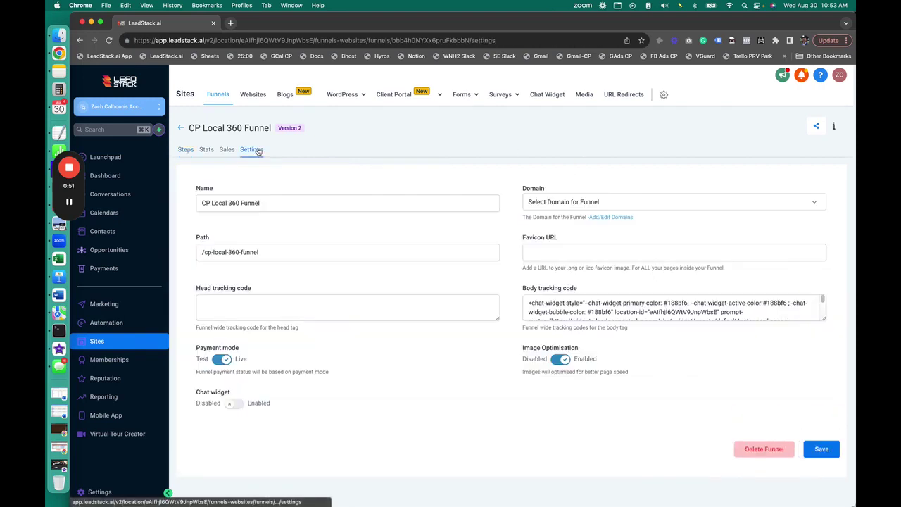
left_click(654, 202)
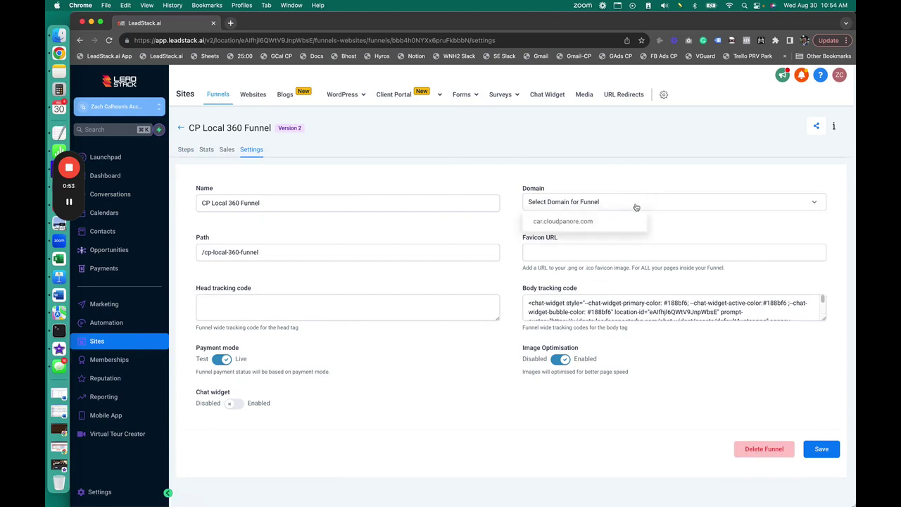
left_click(589, 222)
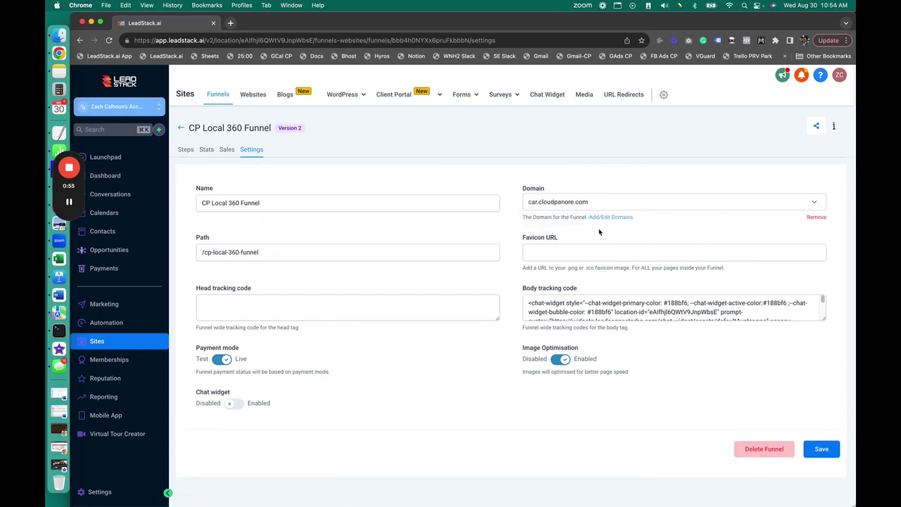
left_click(821, 448)
left_click(186, 149)
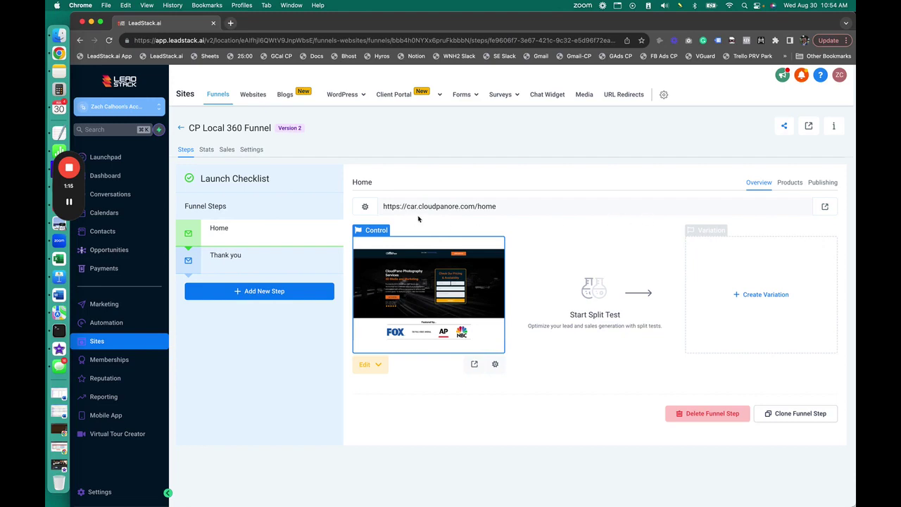
Step: Open the live Home page, close the chat greeting, and highlight the hero heading, intro and pricing heading
left_click(826, 208)
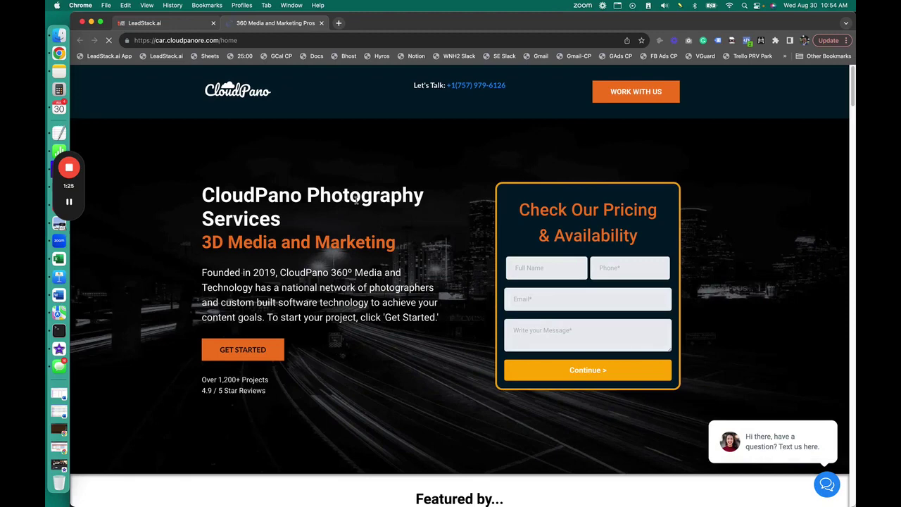
left_click(823, 412)
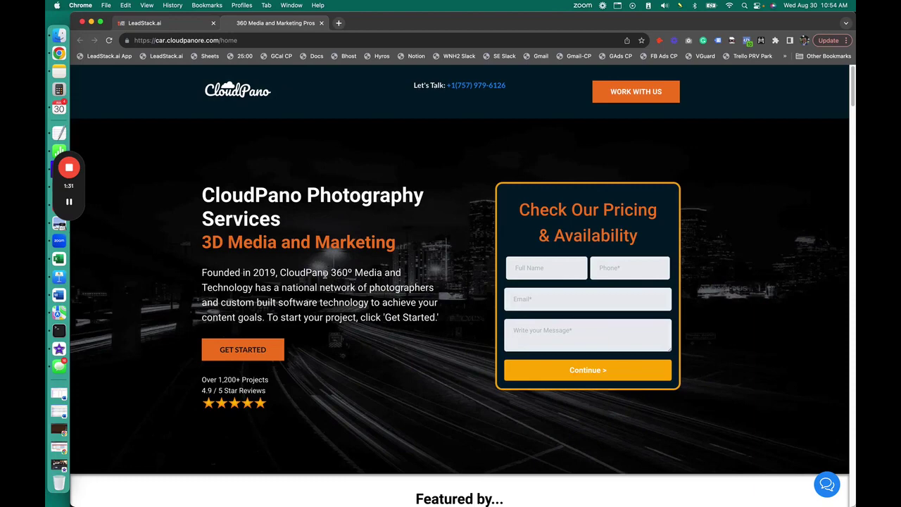
left_click_drag(203, 193, 397, 243)
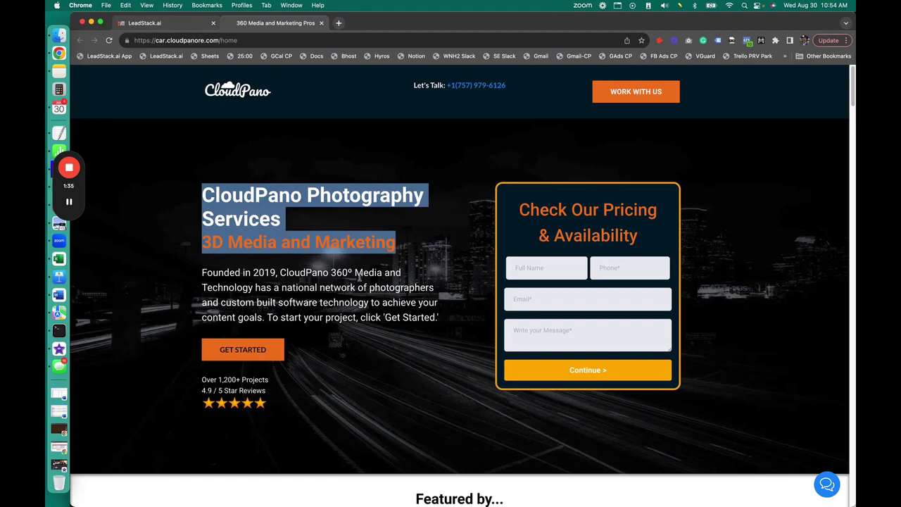
left_click(368, 356)
left_click_drag(202, 272, 438, 318)
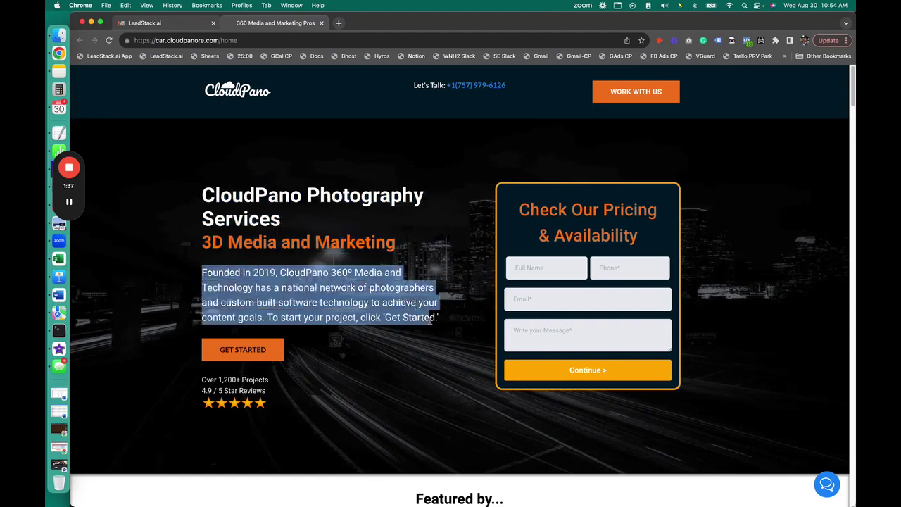
left_click(437, 238)
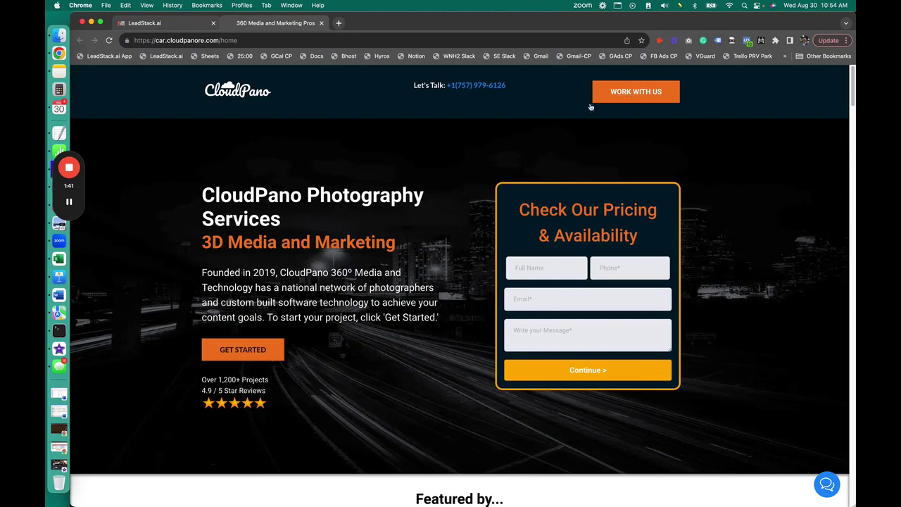
left_click_drag(519, 208, 712, 376)
Step: Submit the hero pricing form with autofilled name, phone, email and a message, then go back
left_click(674, 333)
left_click(524, 268)
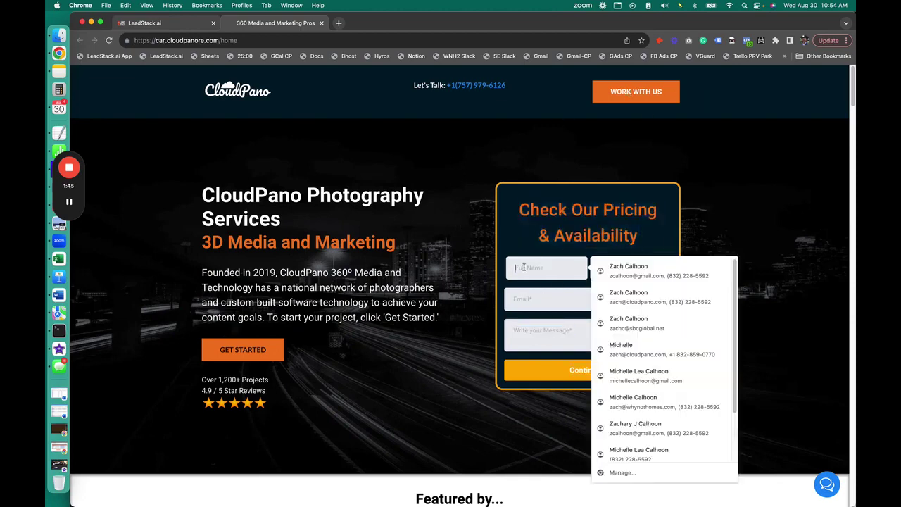
left_click(651, 270)
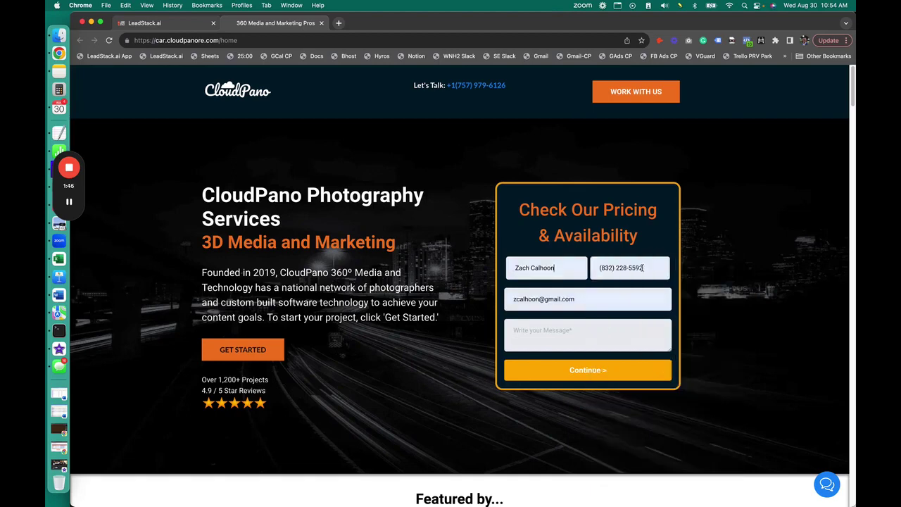
left_click(549, 336)
type("hi")
left_click(561, 369)
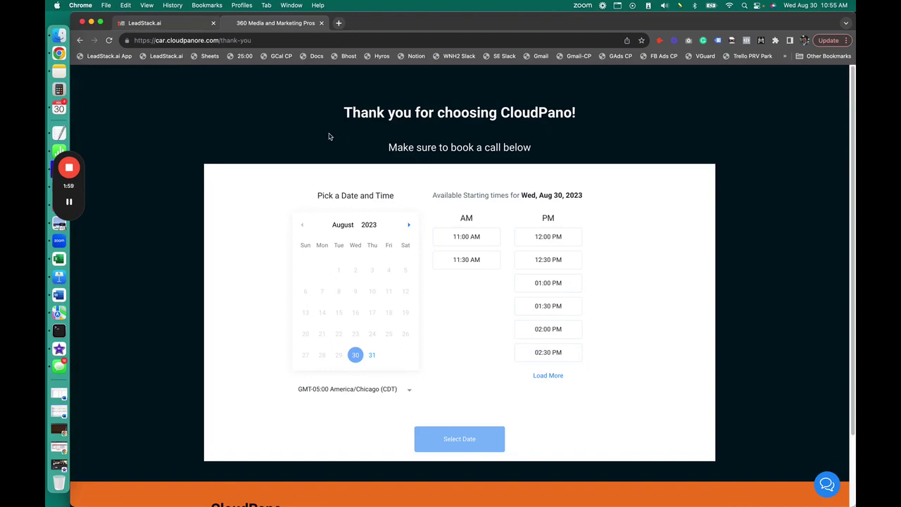
key("super+Left")
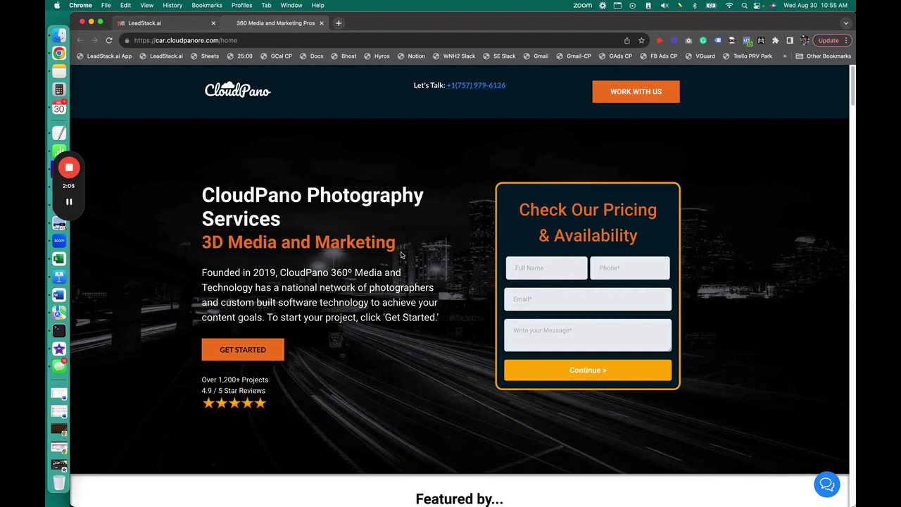
scroll(405, 255, "down", 2)
scroll(401, 255, "down", 3)
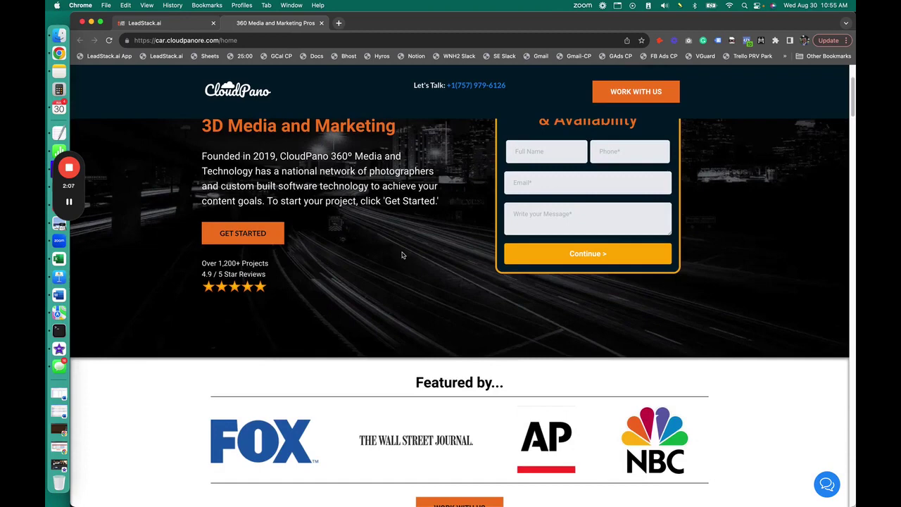
scroll(402, 254, "up", 4)
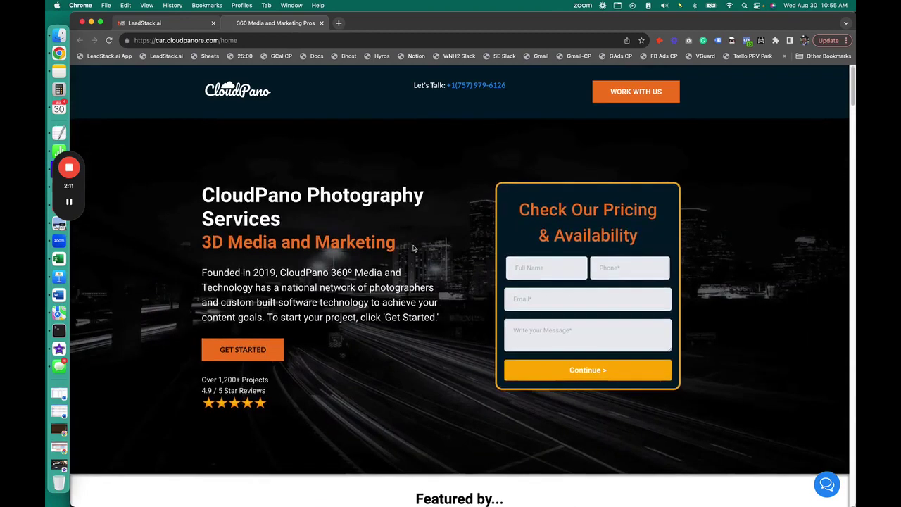
scroll(371, 302, "down", 5)
scroll(373, 282, "down", 5)
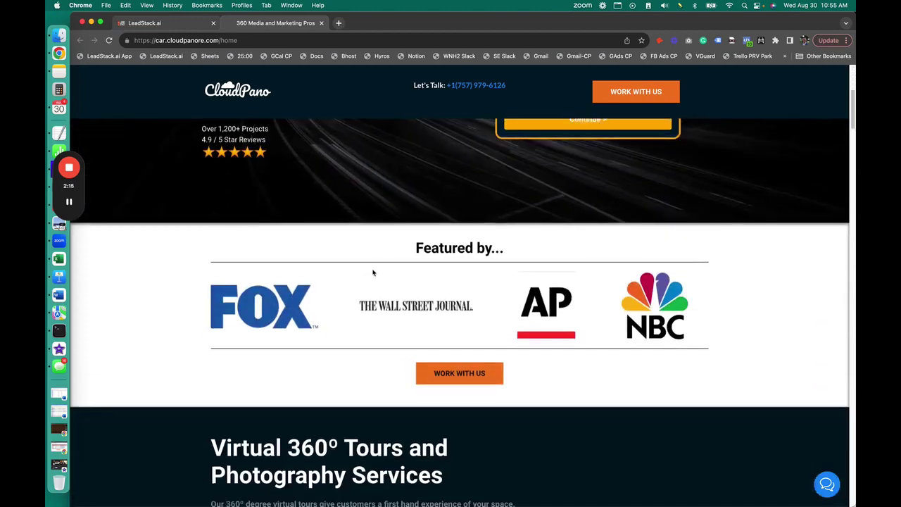
scroll(373, 271, "down", 2)
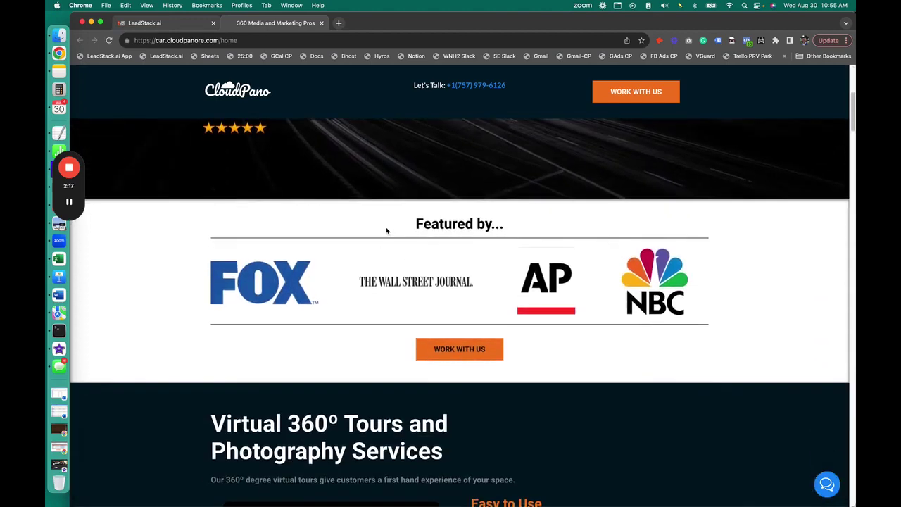
scroll(372, 303, "down", 2)
scroll(530, 332, "up", 3)
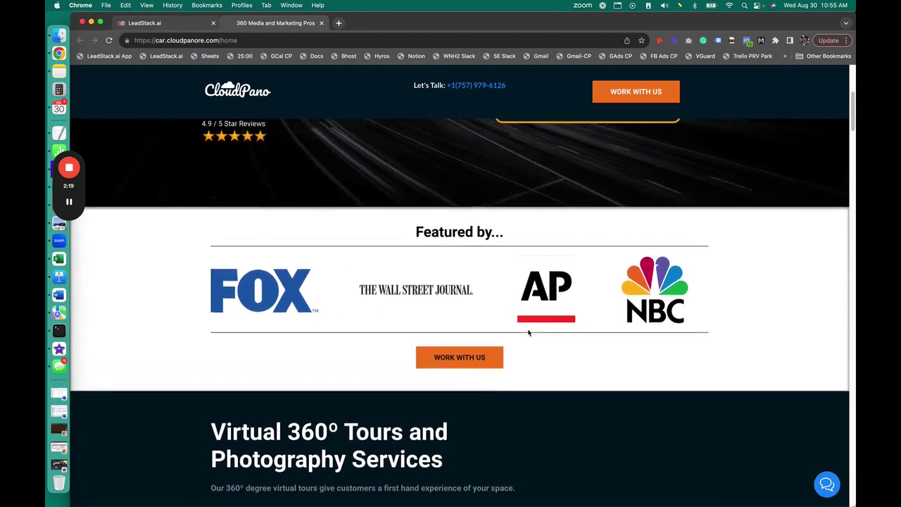
scroll(530, 332, "up", 5)
scroll(530, 332, "down", 8)
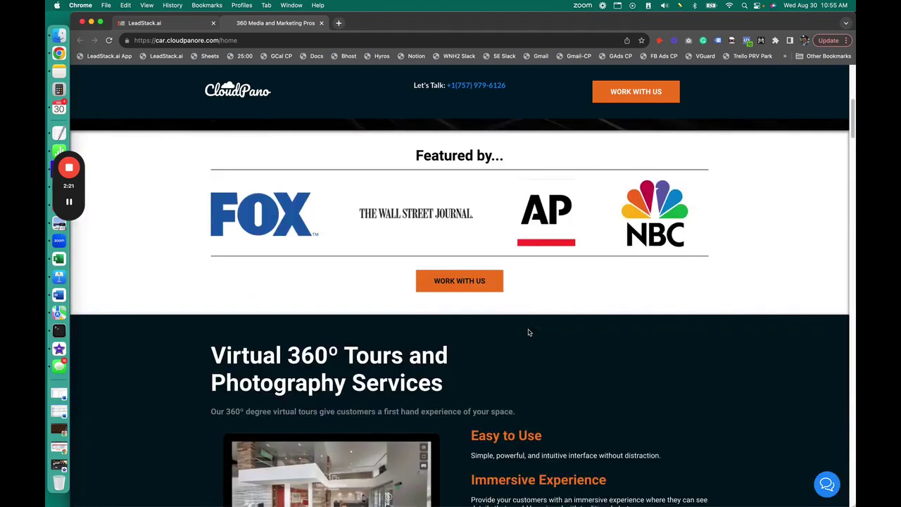
scroll(529, 332, "down", 2)
scroll(531, 324, "down", 4)
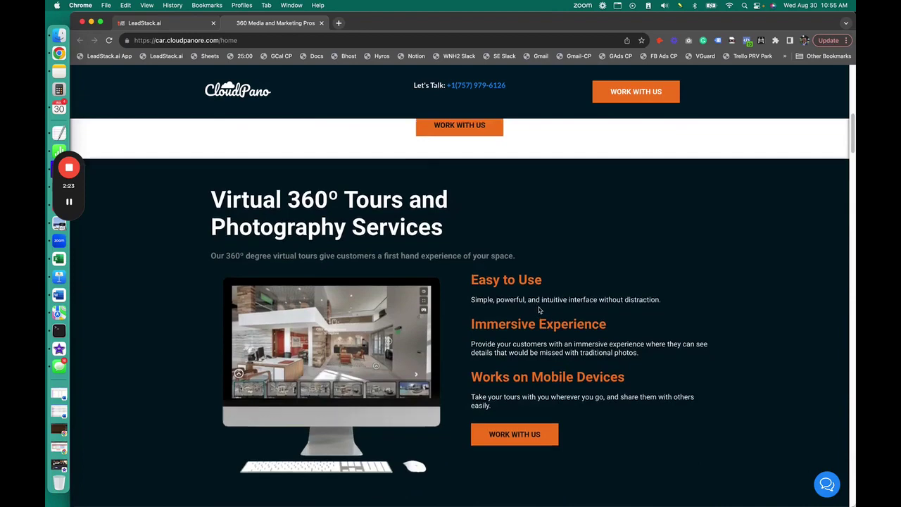
scroll(540, 295, "up", 10)
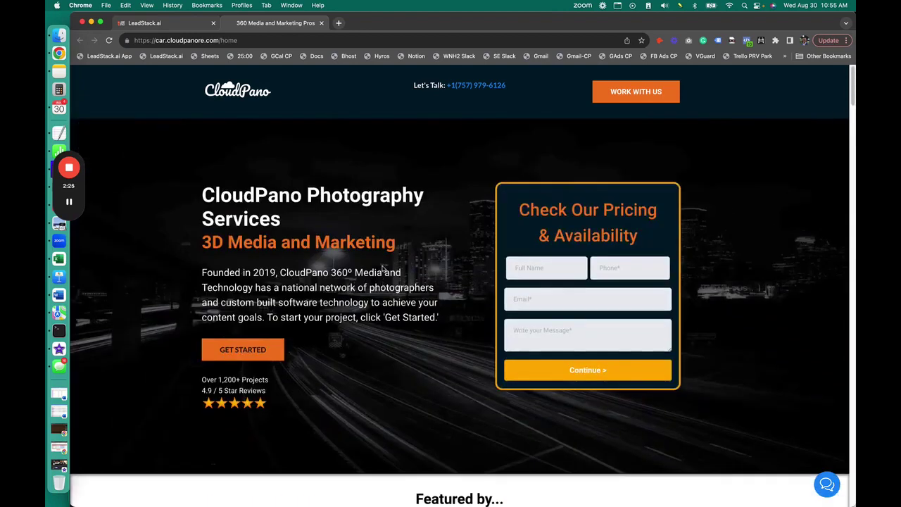
scroll(388, 271, "down", 3)
scroll(394, 281, "down", 5)
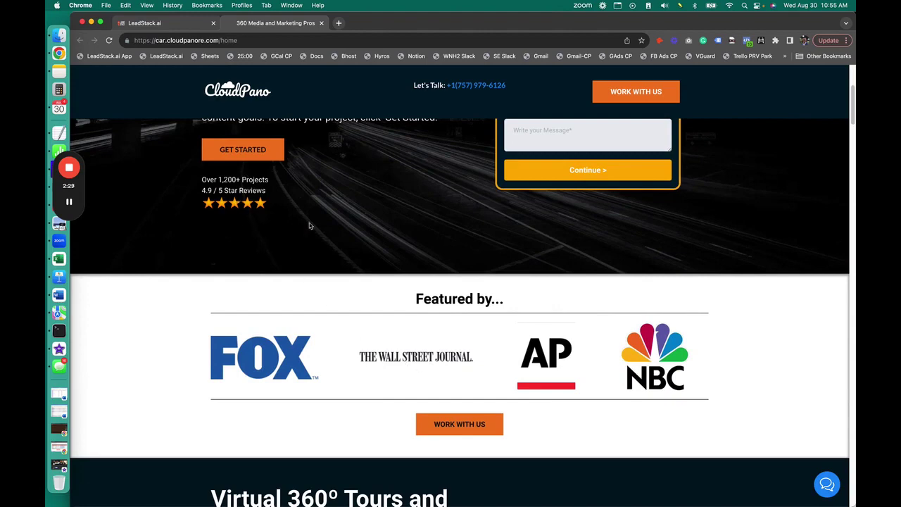
scroll(440, 271, "down", 3)
scroll(441, 272, "down", 4)
scroll(485, 259, "down", 1)
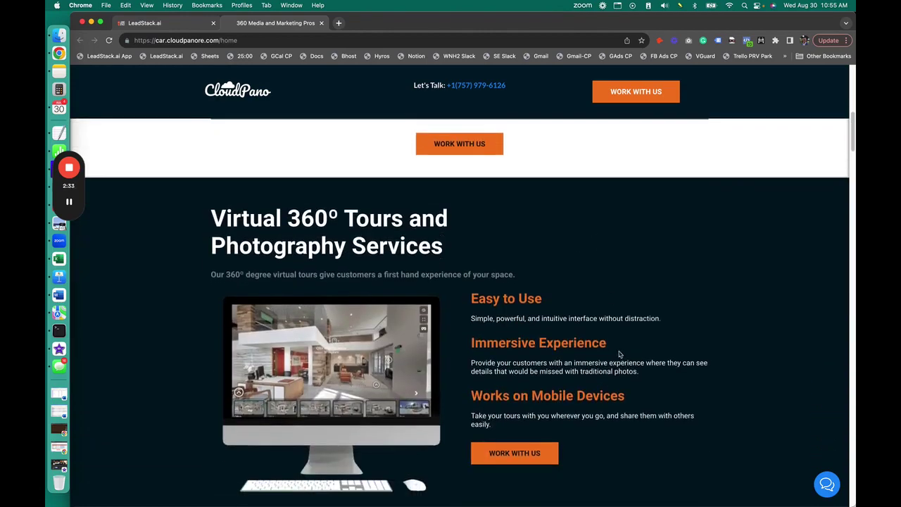
scroll(615, 343, "down", 1)
scroll(615, 343, "down", 4)
scroll(614, 343, "down", 4)
scroll(615, 343, "down", 4)
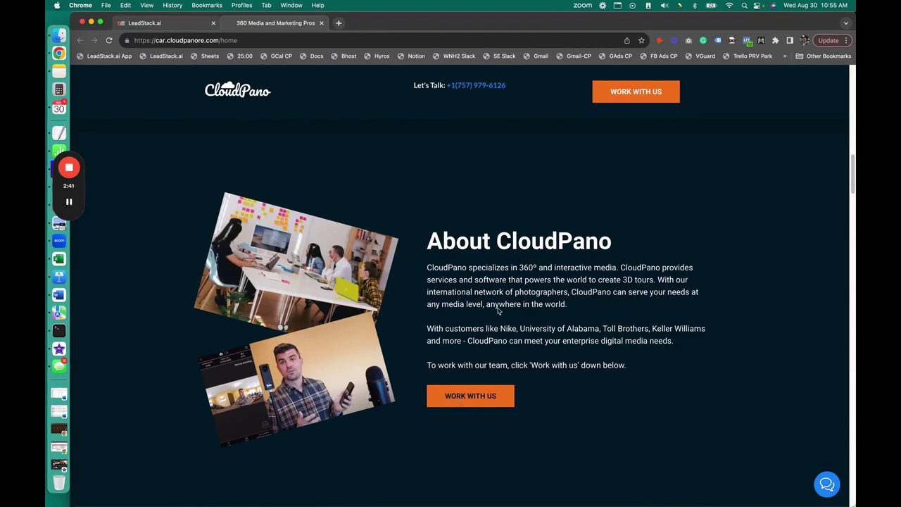
scroll(541, 308, "down", 3)
scroll(571, 284, "down", 2)
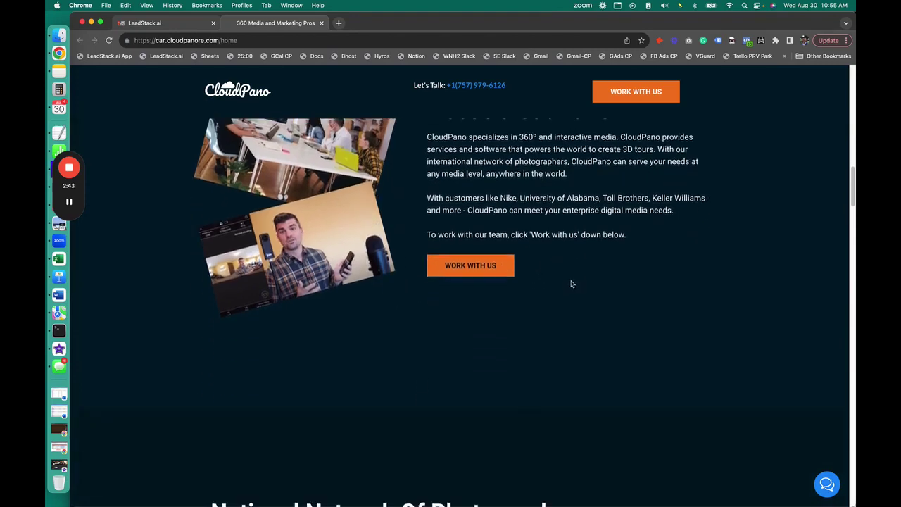
scroll(549, 232, "down", 3)
scroll(546, 224, "up", 5)
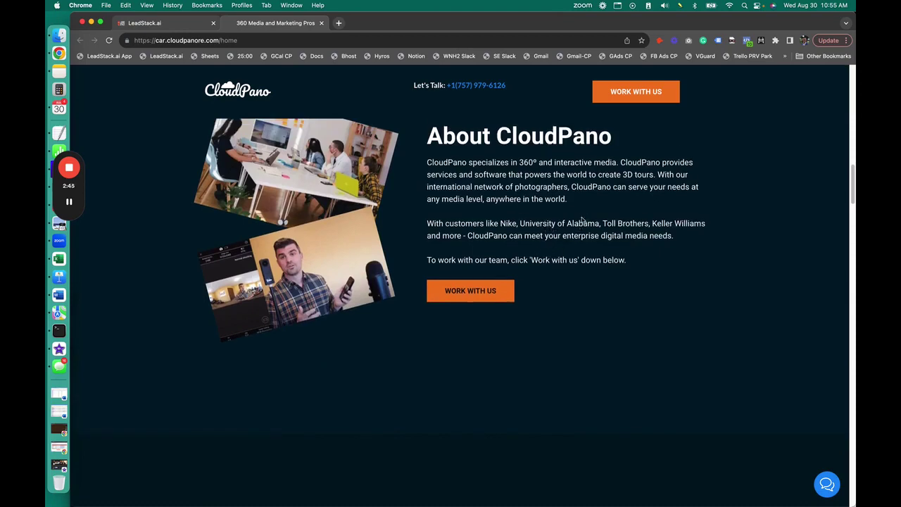
left_click_drag(500, 223, 677, 224)
Step: Scroll down the page, briefly highlighting the National Network Of Photography Professionals heading
left_click(610, 267)
scroll(610, 267, "down", 4)
scroll(611, 268, "down", 5)
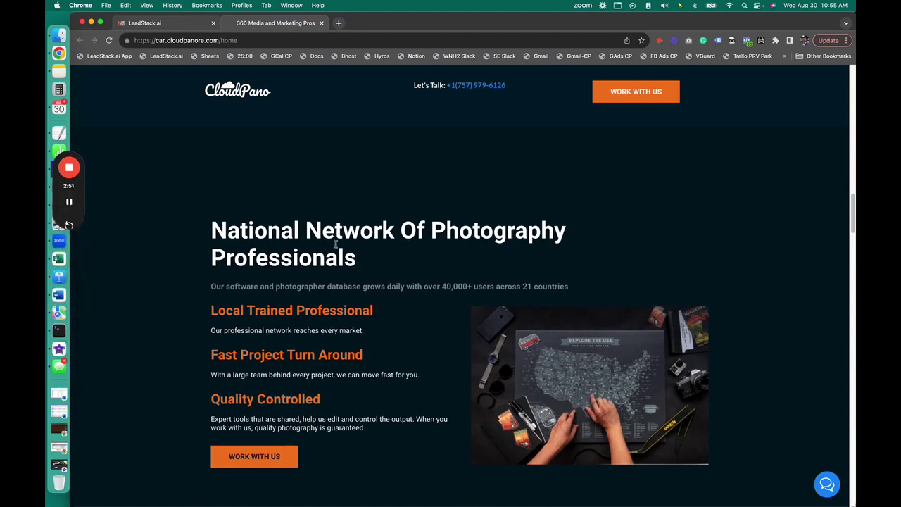
scroll(338, 248, "down", 2)
scroll(340, 253, "down", 1)
left_click_drag(225, 178, 373, 215)
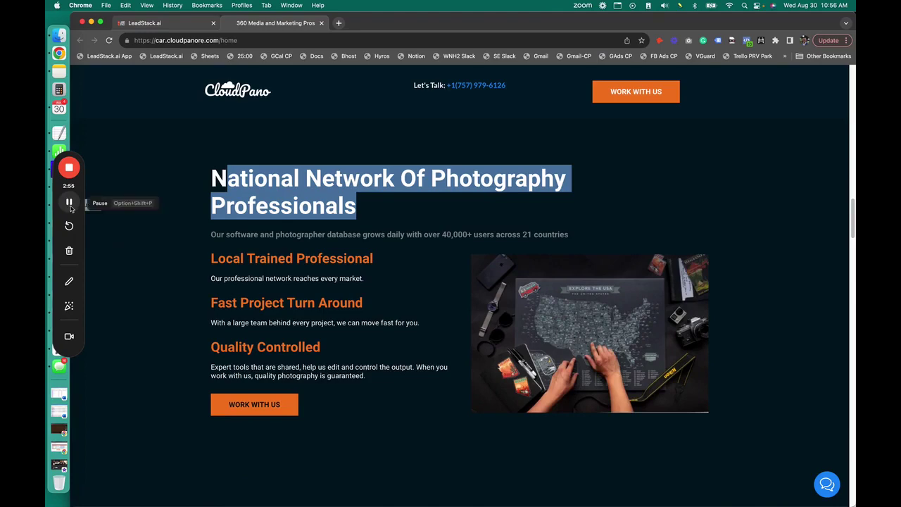
left_click(392, 297)
scroll(391, 298, "down", 3)
scroll(392, 298, "down", 5)
scroll(392, 297, "down", 4)
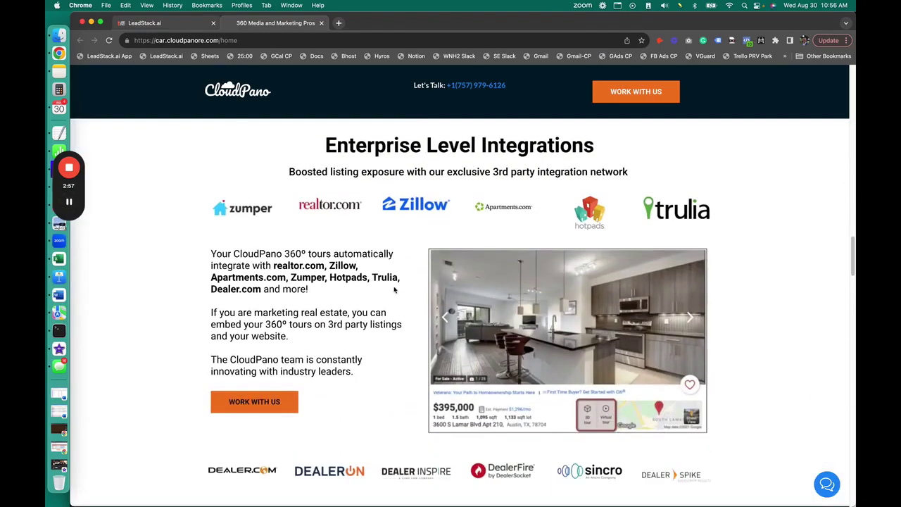
scroll(391, 281, "down", 1)
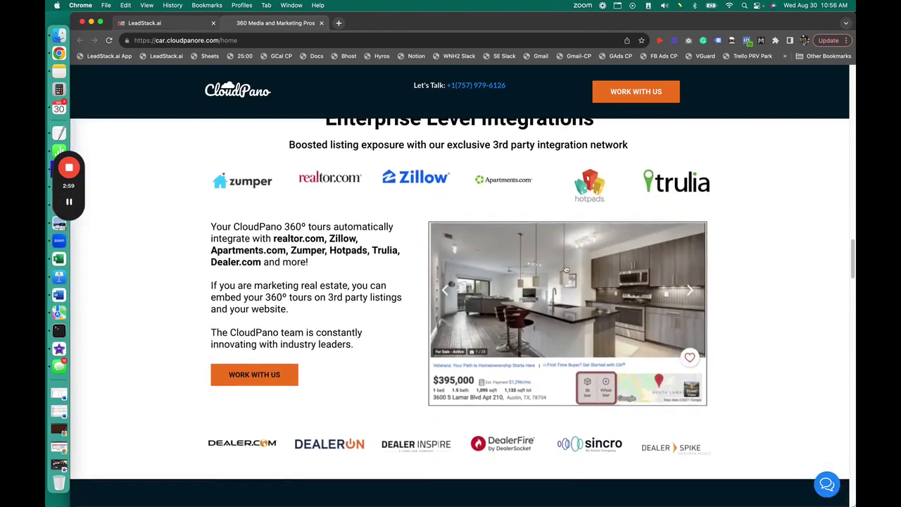
scroll(403, 307, "down", 3)
scroll(317, 303, "down", 2)
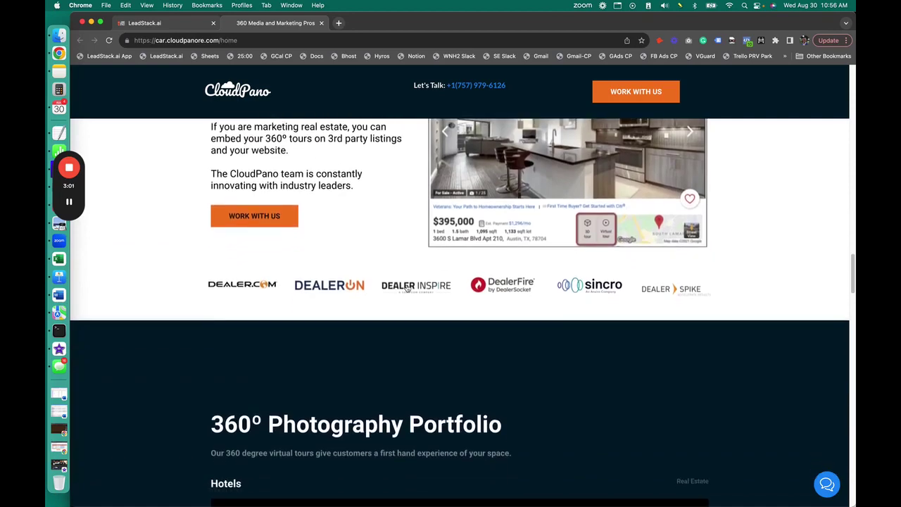
scroll(246, 296, "down", 3)
scroll(207, 293, "down", 2)
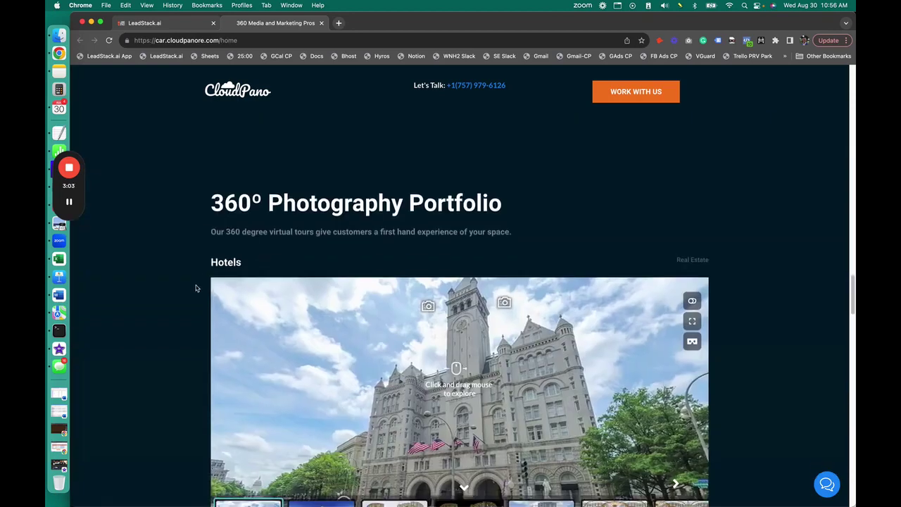
scroll(171, 279, "down", 2)
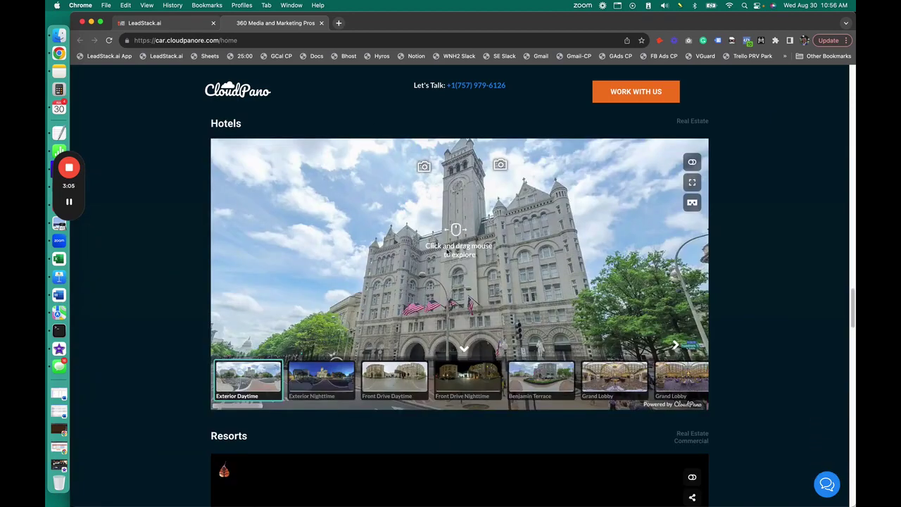
left_click_drag(457, 232, 505, 288)
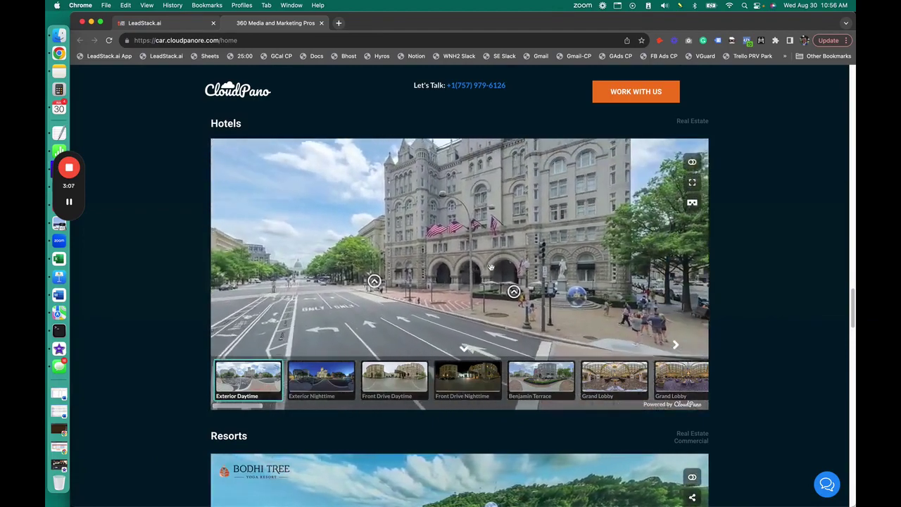
scroll(457, 380, "right", 3)
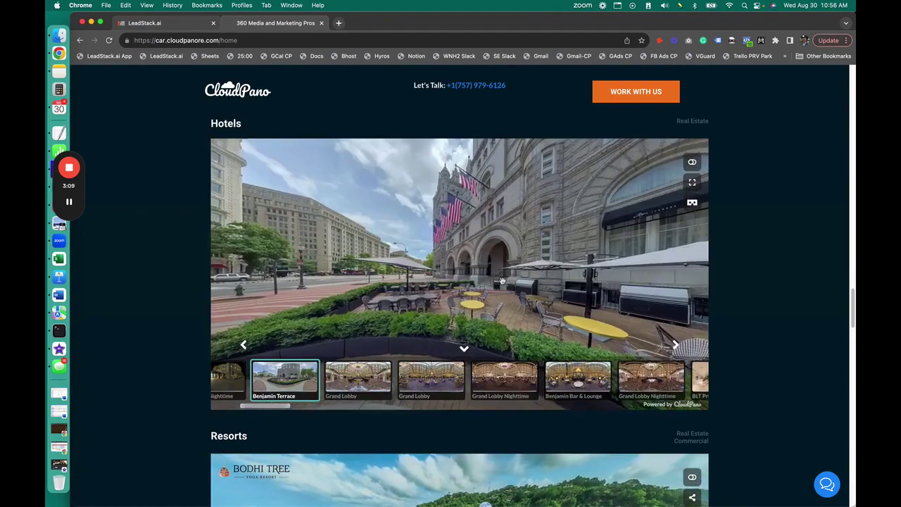
Step: Look around the Benjamin Terrace and Franklin Study panorama scenes
left_click_drag(509, 282, 477, 227)
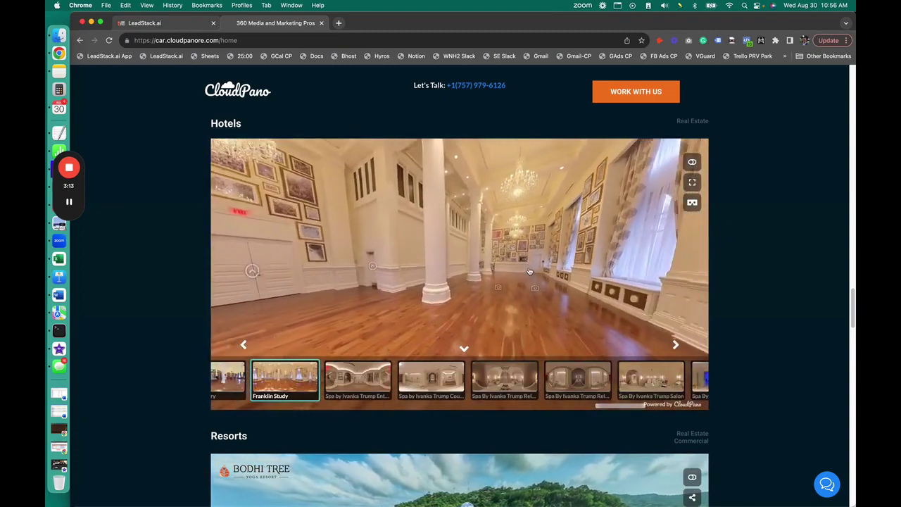
left_click_drag(529, 271, 218, 295)
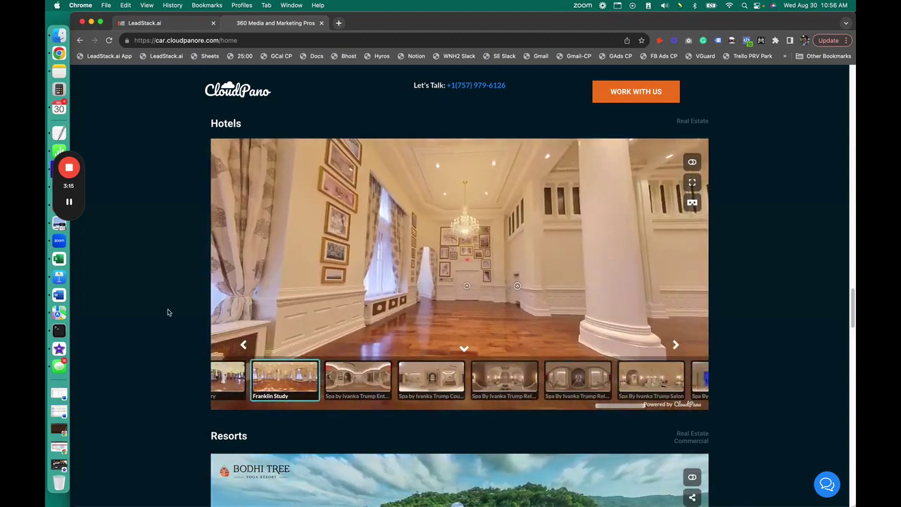
scroll(168, 312, "down", 5)
scroll(167, 312, "down", 5)
scroll(167, 312, "down", 5)
scroll(168, 312, "down", 3)
scroll(167, 311, "down", 5)
scroll(168, 311, "up", 3)
scroll(168, 311, "up", 3)
scroll(168, 311, "down", 4)
scroll(168, 312, "down", 5)
scroll(167, 311, "down", 5)
scroll(176, 304, "down", 2)
scroll(176, 304, "down", 5)
Step: Bring up the pricing and availability popup and click into its Full Name field
left_click(635, 90)
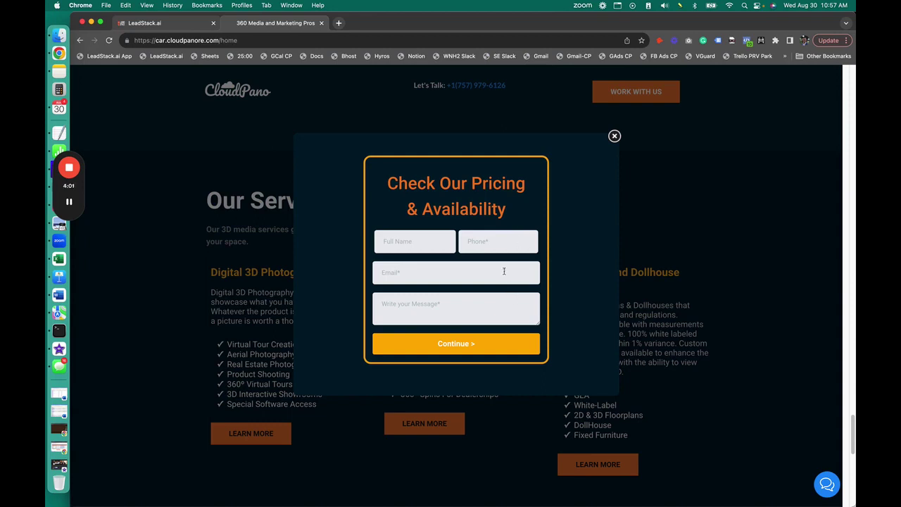
left_click(418, 244)
Step: Close the Check Our Pricing & Availability popup
left_click(614, 135)
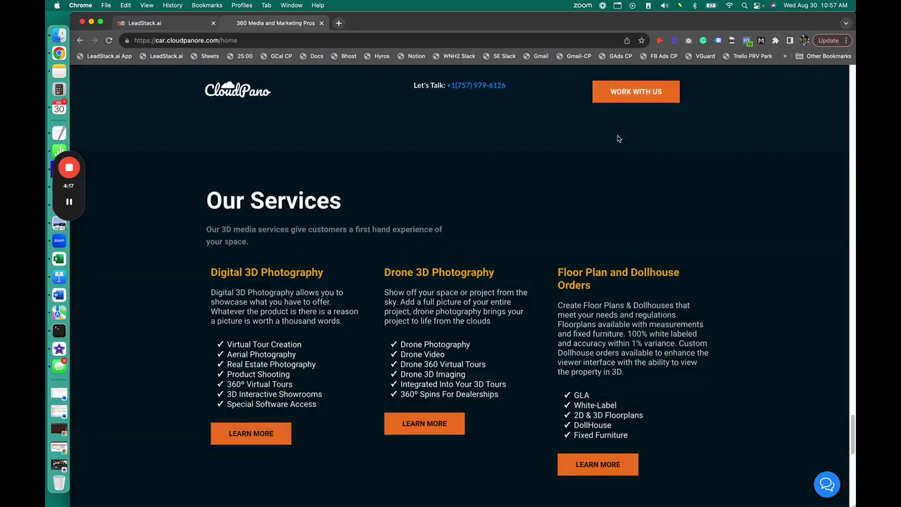
scroll(520, 412, "down", 5)
scroll(521, 412, "down", 5)
scroll(493, 387, "down", 4)
scroll(473, 365, "down", 3)
scroll(473, 365, "down", 1)
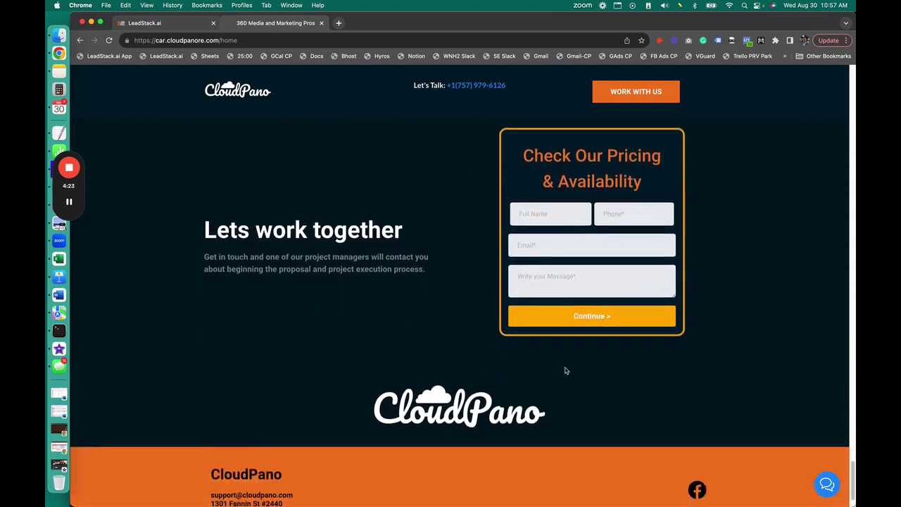
scroll(460, 384, "down", 2)
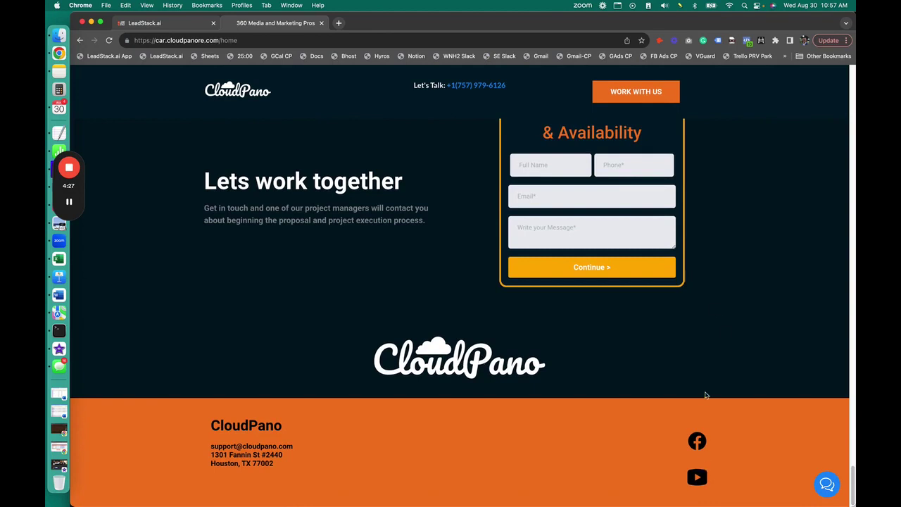
scroll(549, 366, "up", 5)
scroll(549, 366, "up", 3)
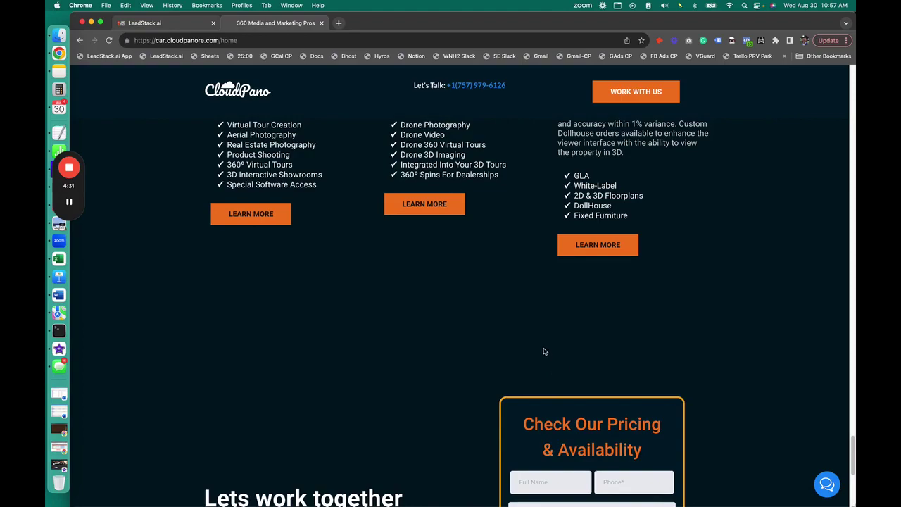
scroll(547, 355, "up", 5)
scroll(550, 359, "up", 2)
scroll(493, 351, "up", 5)
scroll(352, 359, "up", 5)
scroll(157, 368, "up", 3)
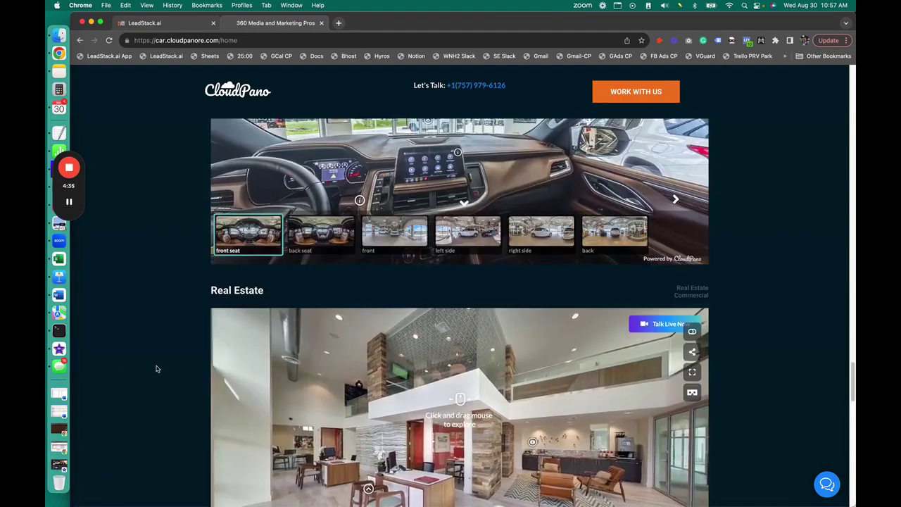
scroll(157, 368, "up", 5)
scroll(157, 368, "up", 4)
scroll(157, 369, "up", 3)
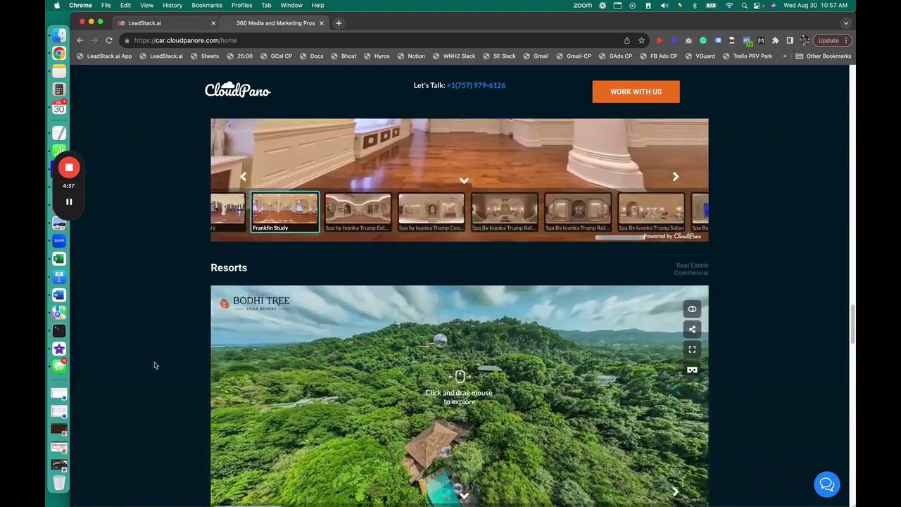
scroll(157, 368, "up", 5)
scroll(155, 365, "up", 3)
scroll(155, 364, "up", 5)
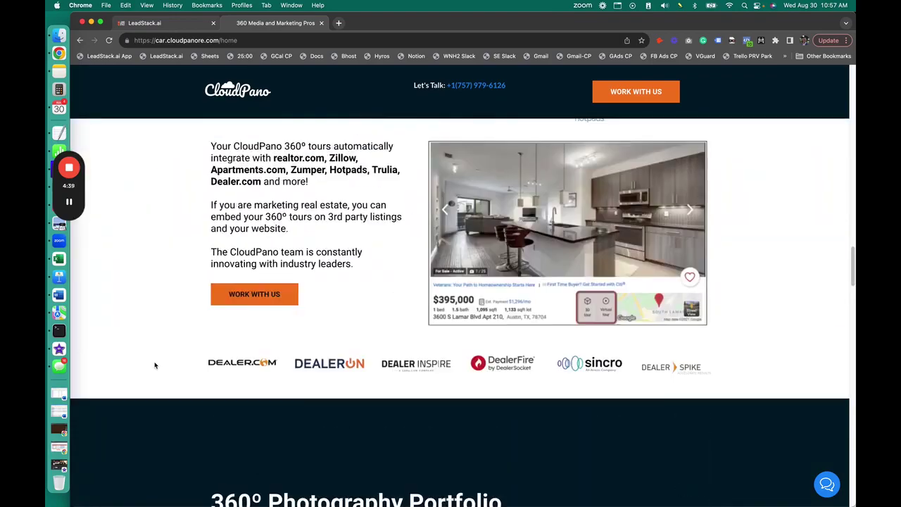
scroll(155, 365, "up", 5)
scroll(159, 364, "up", 3)
scroll(159, 364, "up", 5)
scroll(159, 363, "up", 5)
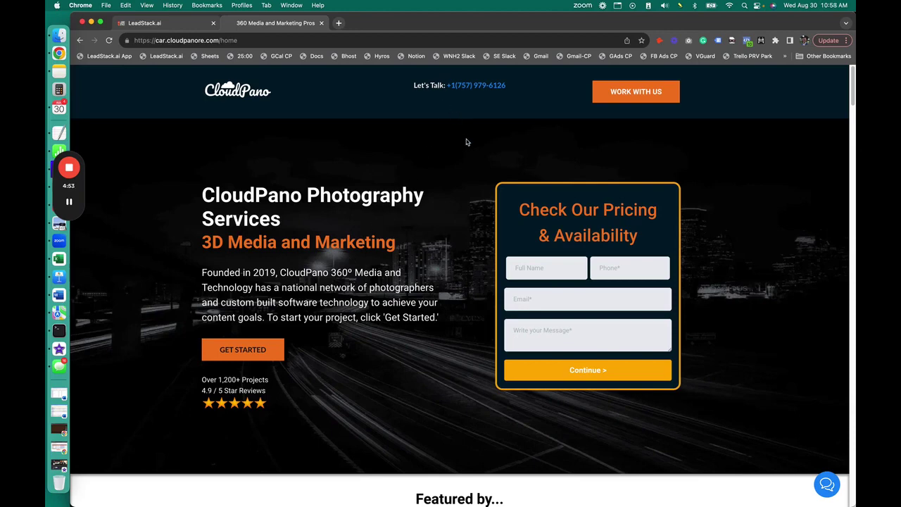
Step: Fill the popup pricing form with autofilled contact details and a message, and submit it
left_click(562, 270)
left_click(376, 271)
left_click(635, 91)
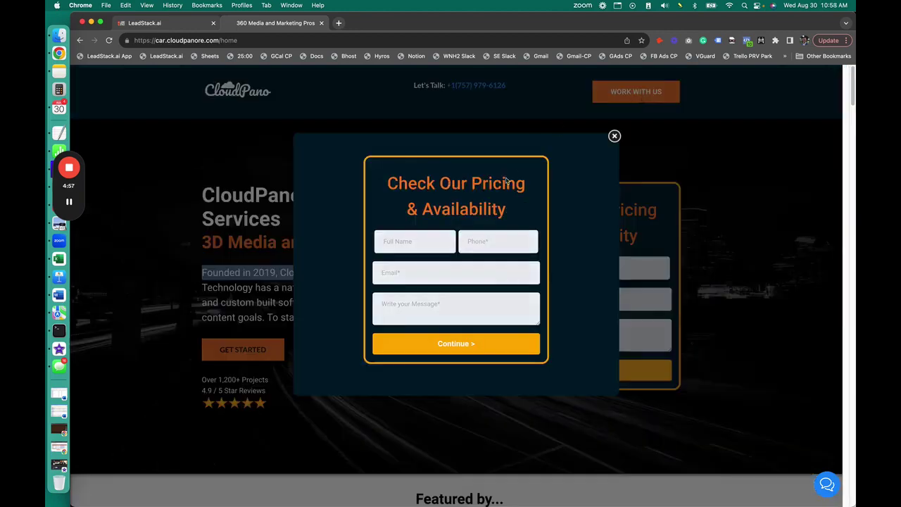
left_click(413, 240)
left_click(506, 239)
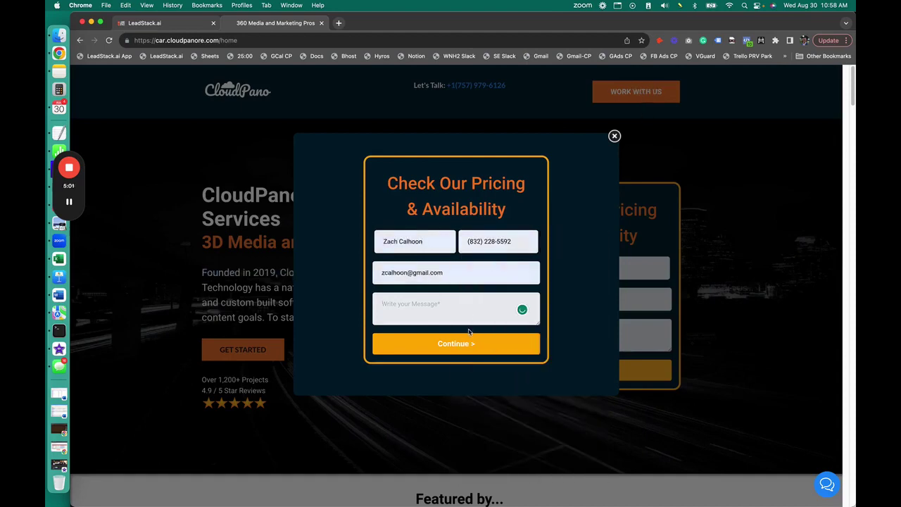
left_click(450, 310)
type("dhg")
left_click(470, 345)
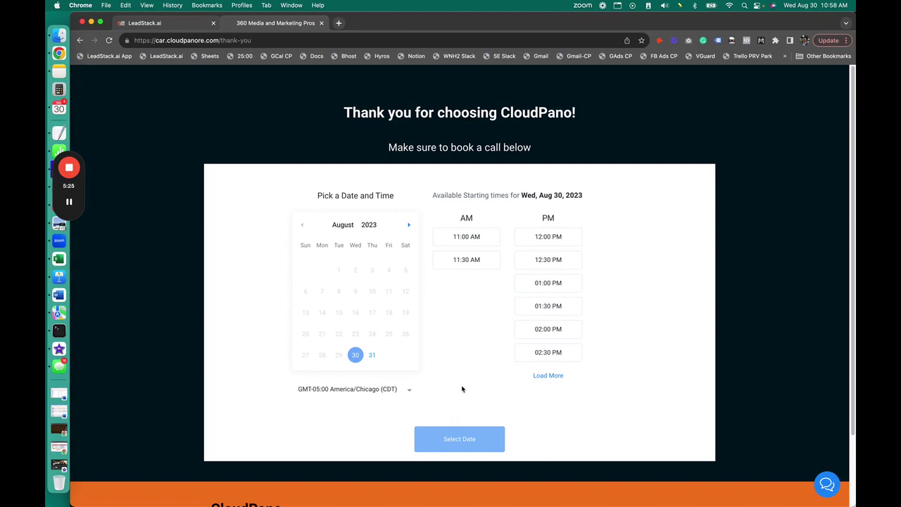
Step: Confirm the 01:30 PM slot on Wed, Aug 30 and select the Topic for call text
left_click(547, 305)
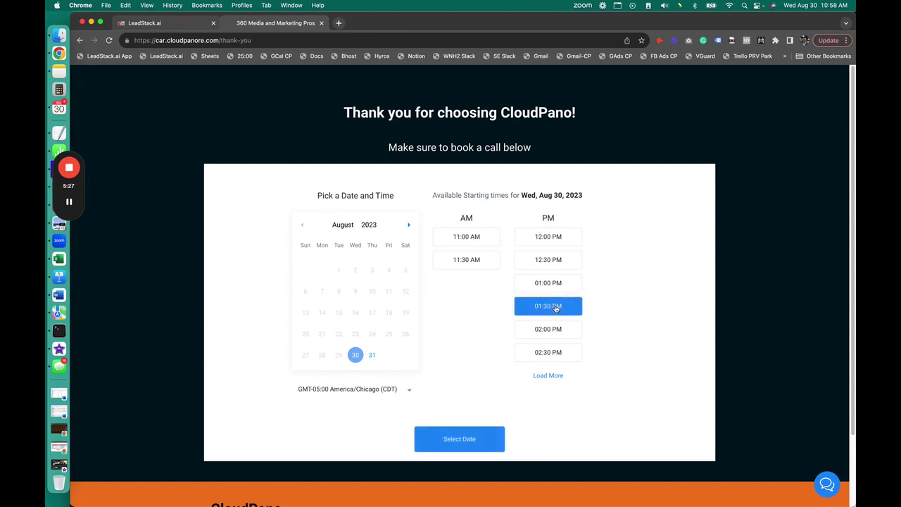
left_click(468, 442)
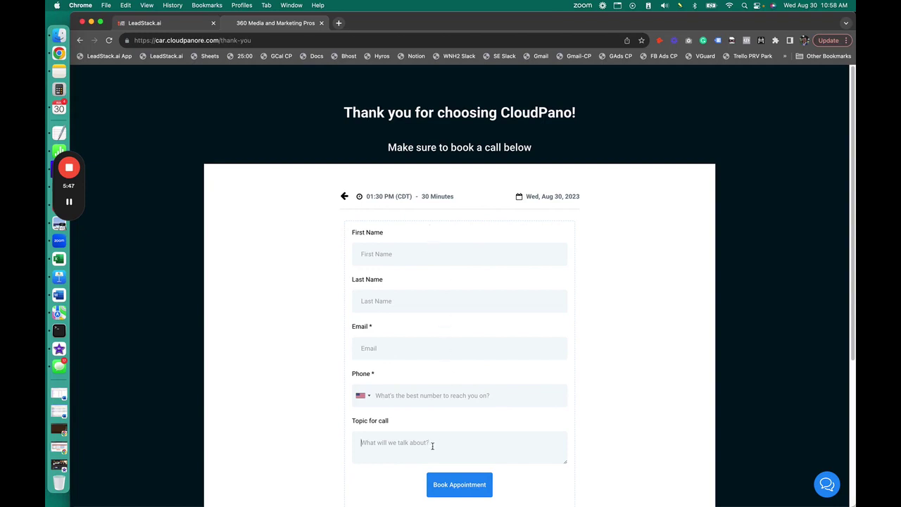
type("fghsfghdfgjdjdghjghjkdgkdghkgkgfkg")
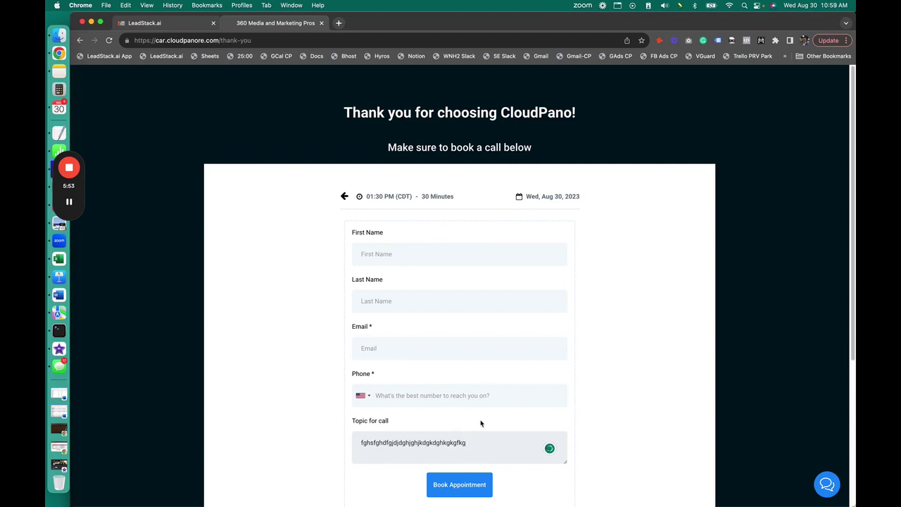
triple_click(458, 452)
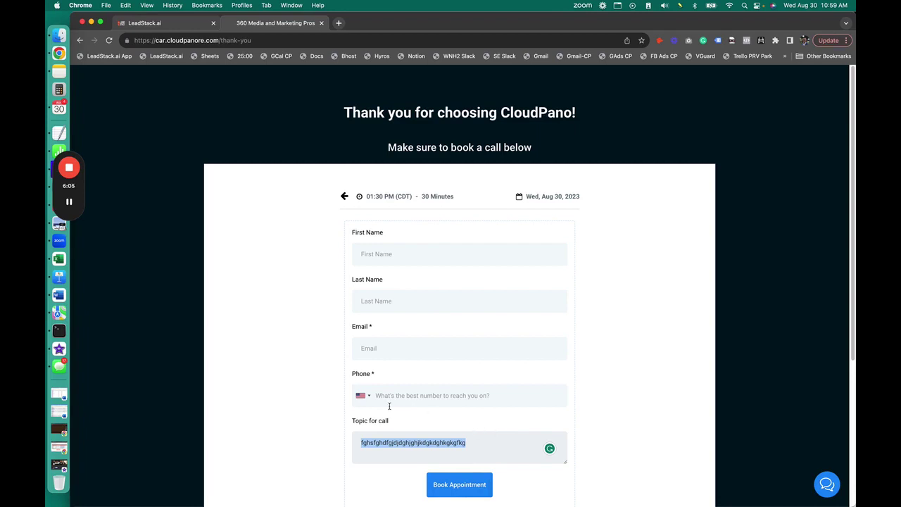
scroll(352, 342, "down", 5)
scroll(282, 290, "up", 5)
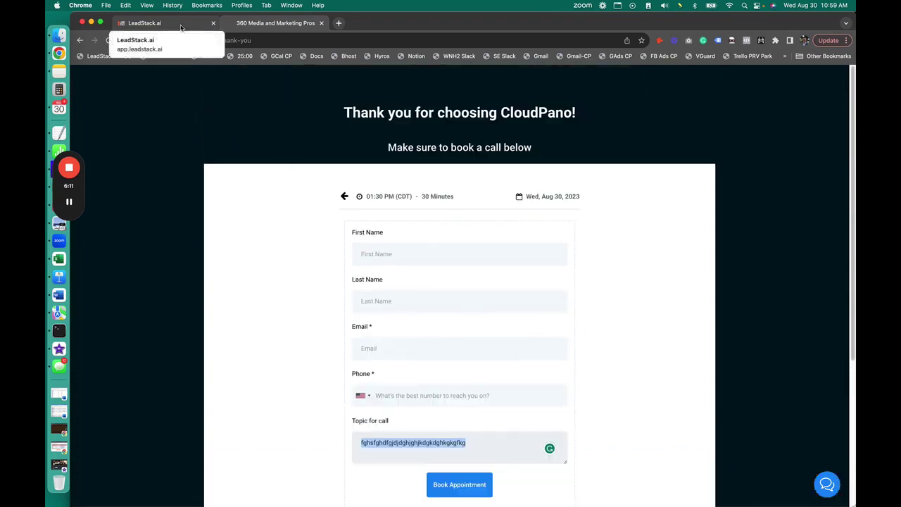
Step: Return to the funnel's steps, view Thank you, then Home, and bring up its edit options
left_click(92, 40)
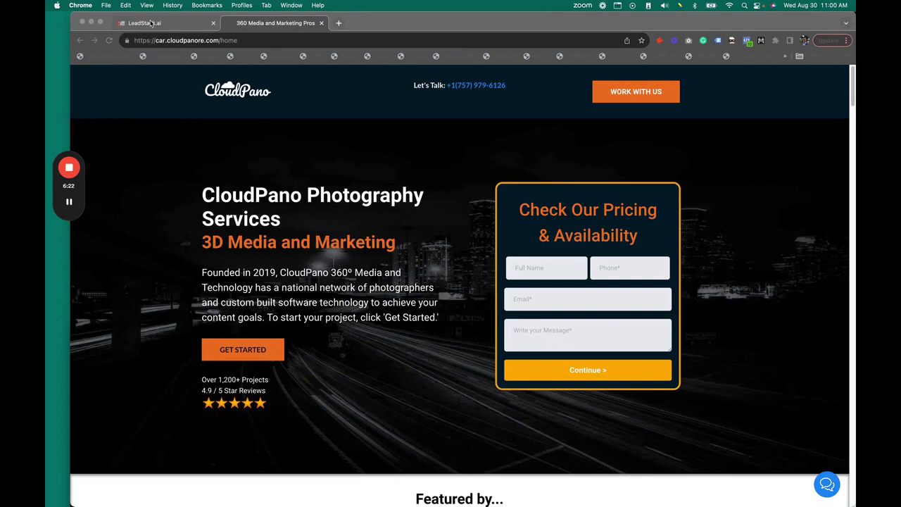
left_click(151, 23)
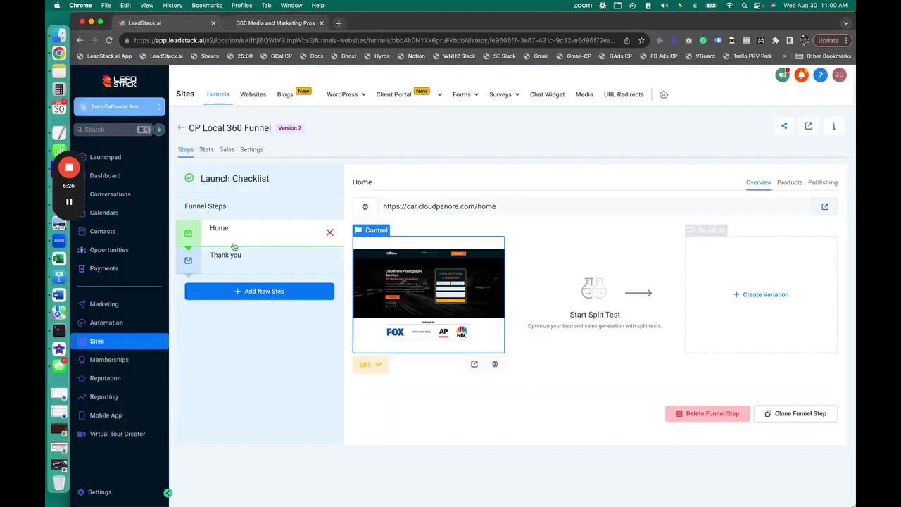
left_click(257, 270)
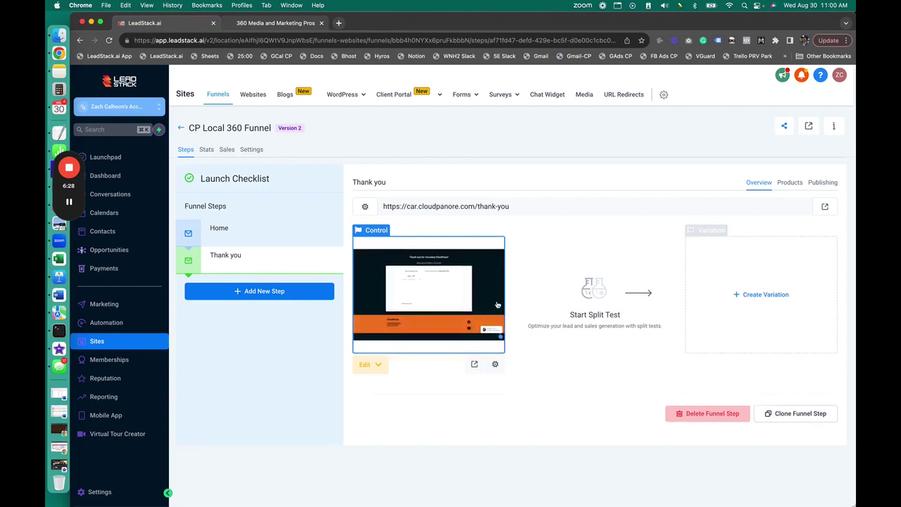
left_click(268, 239)
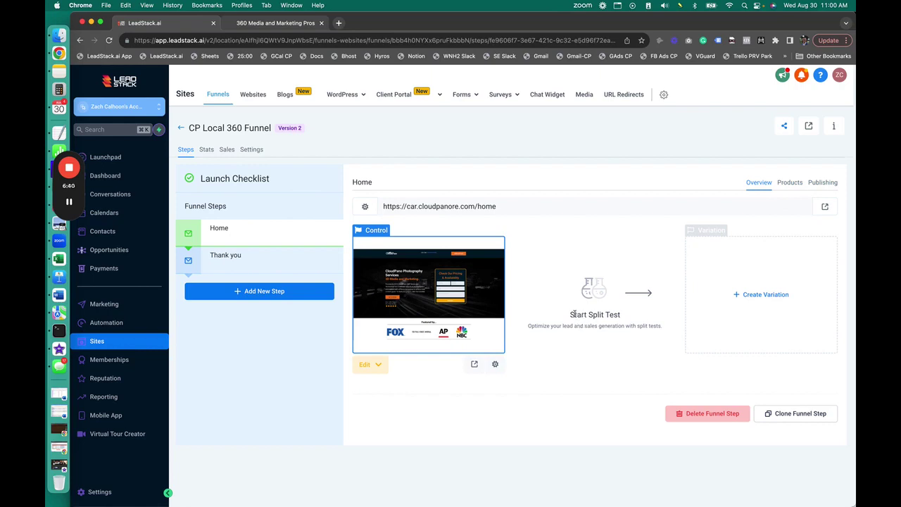
left_click(370, 366)
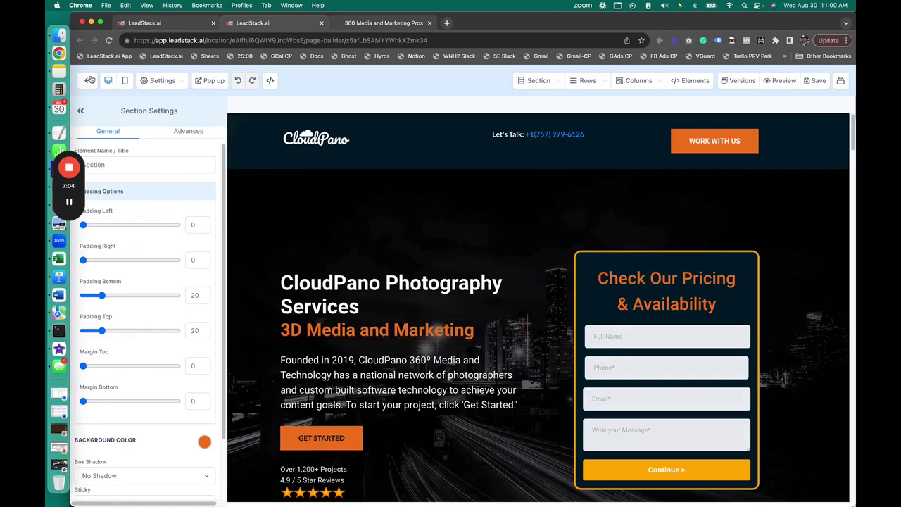
left_click(124, 80)
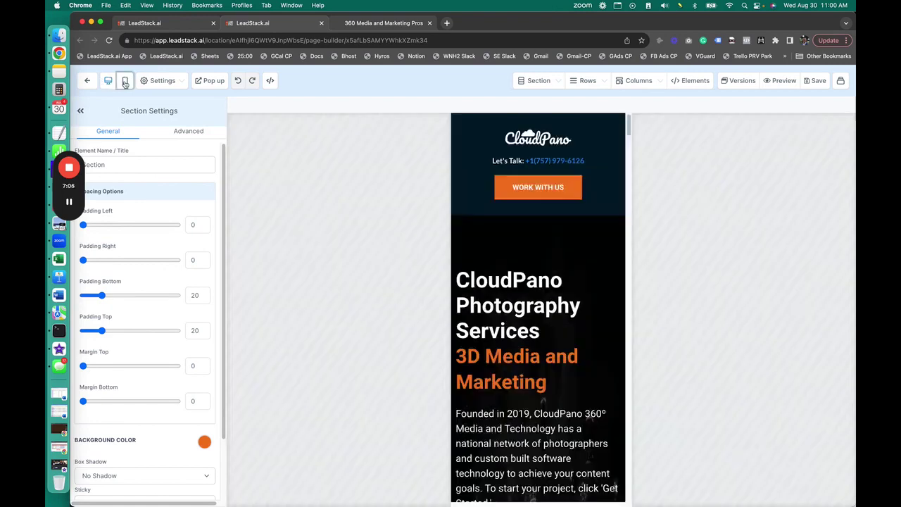
left_click(108, 80)
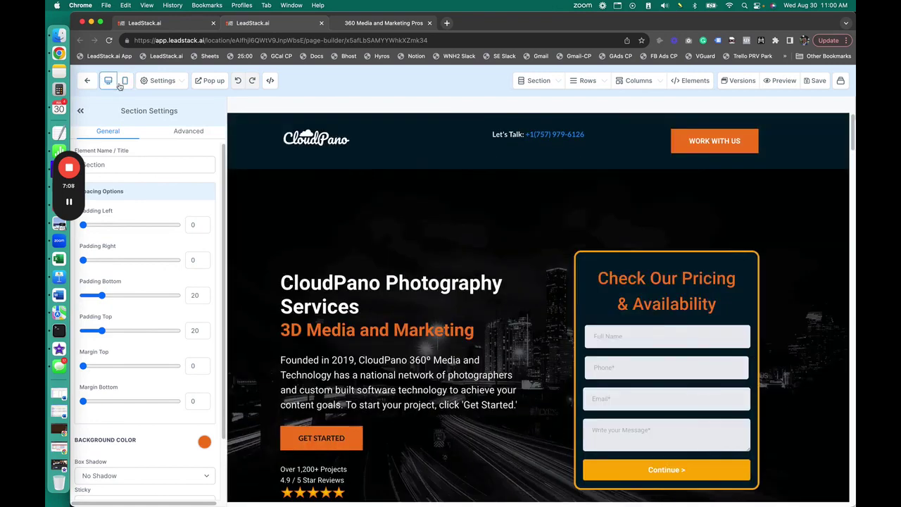
left_click(160, 81)
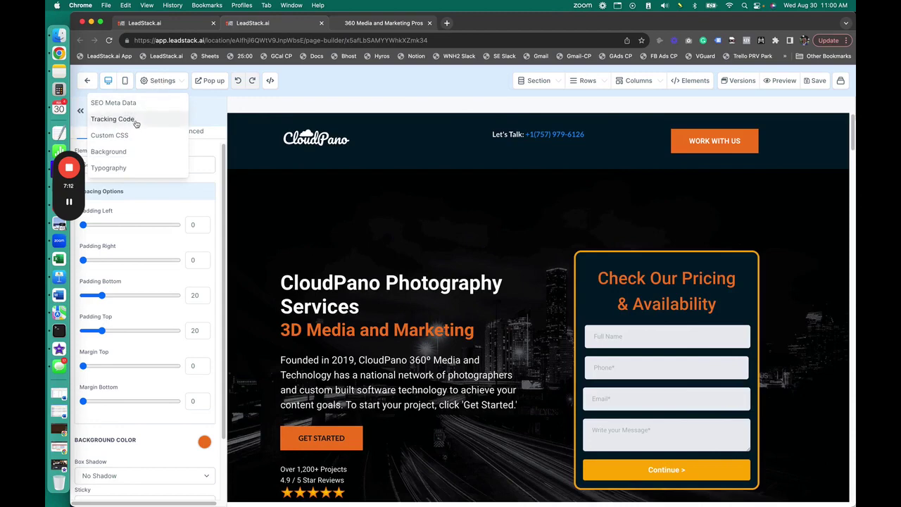
left_click(174, 83)
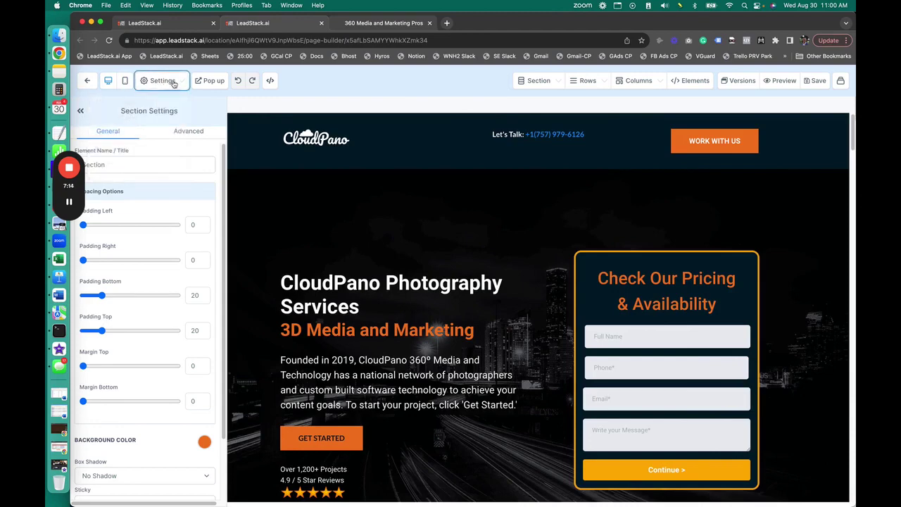
left_click(209, 80)
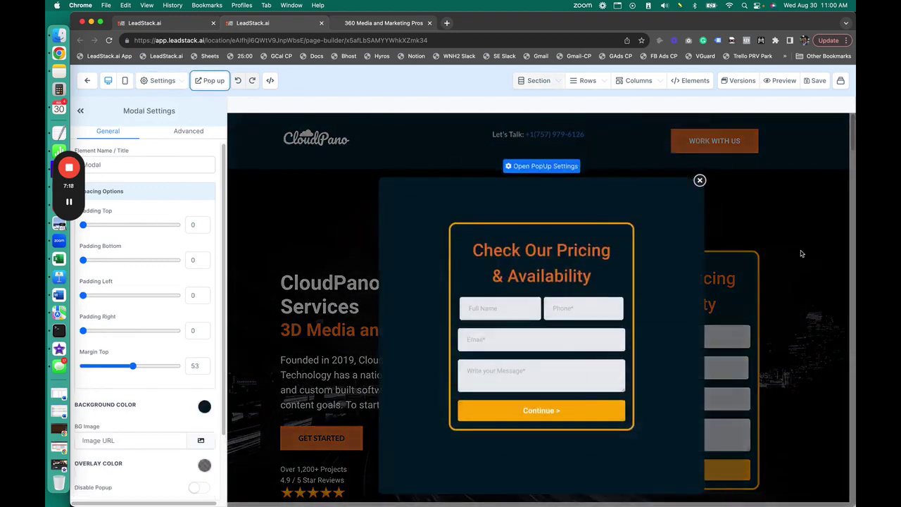
left_click(699, 180)
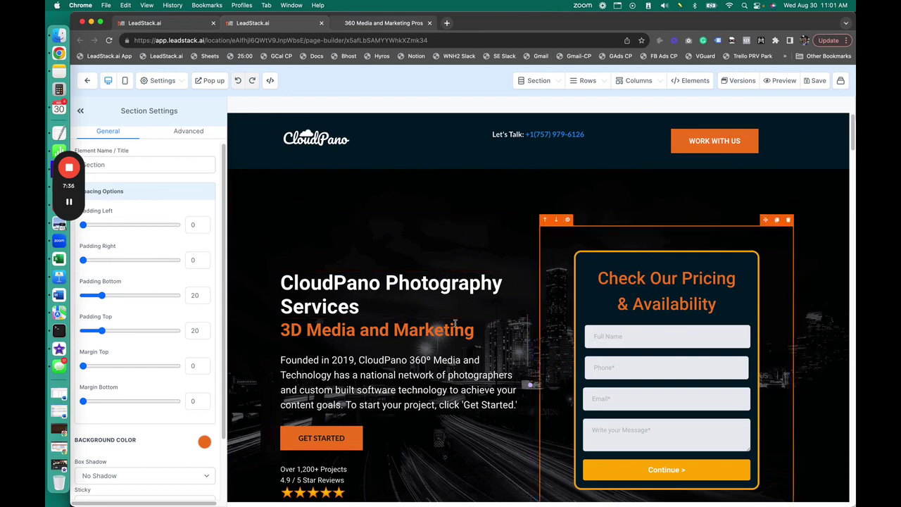
scroll(457, 339, "down", 10)
scroll(456, 338, "down", 5)
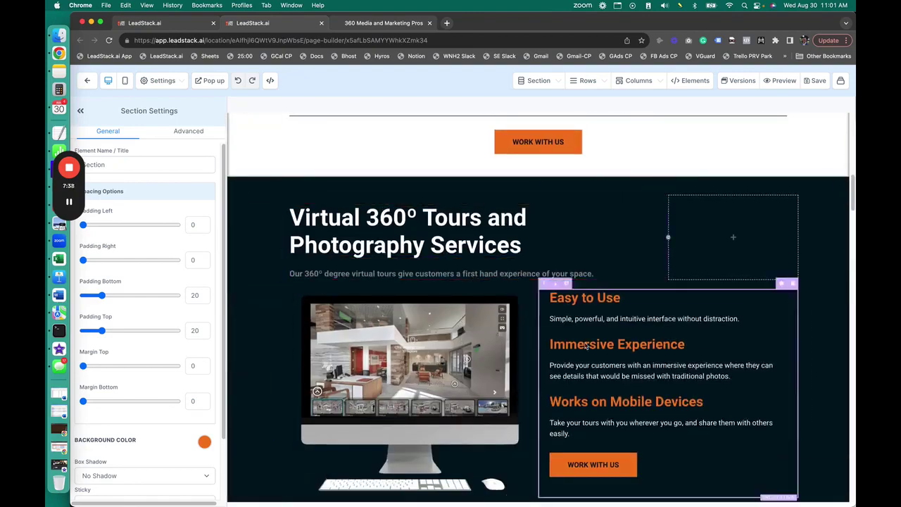
Step: Append ' Today!' to the Virtual 360° Tours headline so it ends 'Photography Services Today!'
left_click(524, 217)
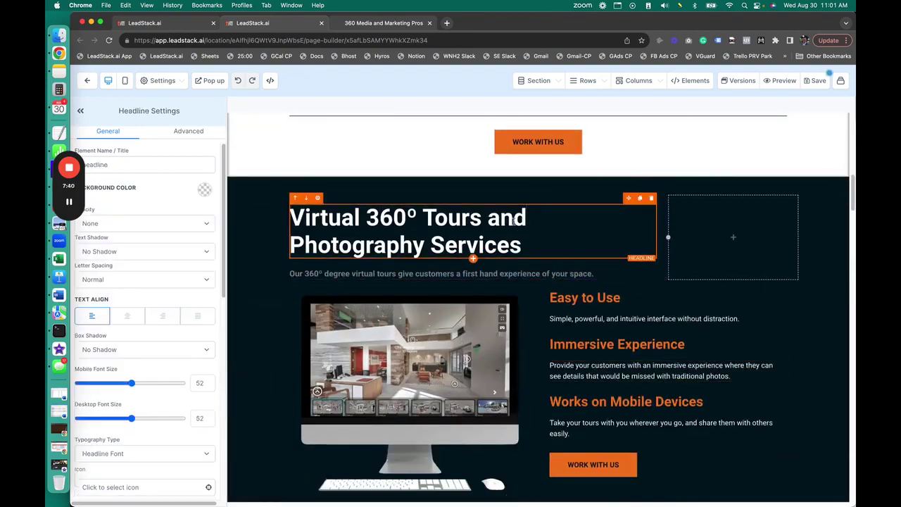
left_click(339, 245)
left_click(522, 245)
type("Today!")
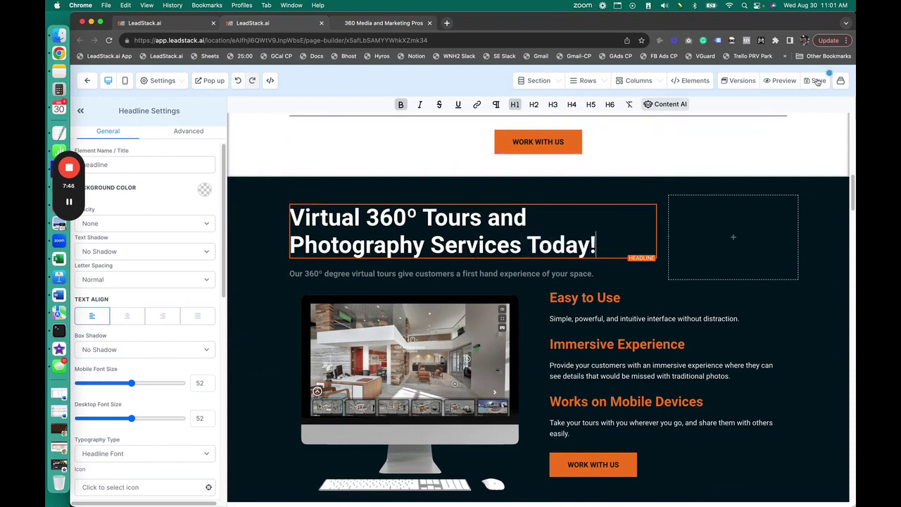
Step: Save the page, preview it in mobile view, then return to desktop view
left_click(818, 80)
left_click(125, 81)
scroll(509, 328, "down", 10)
scroll(509, 328, "down", 8)
left_click(108, 81)
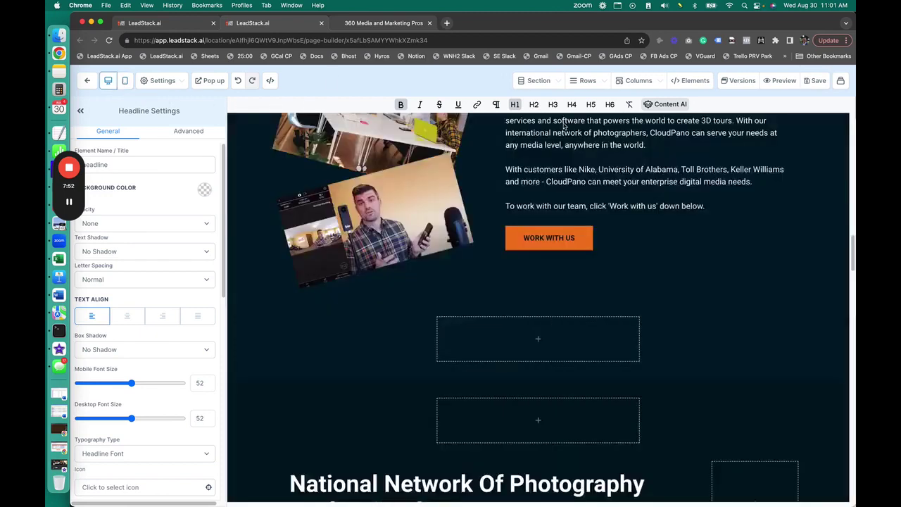
scroll(595, 277, "up", 10)
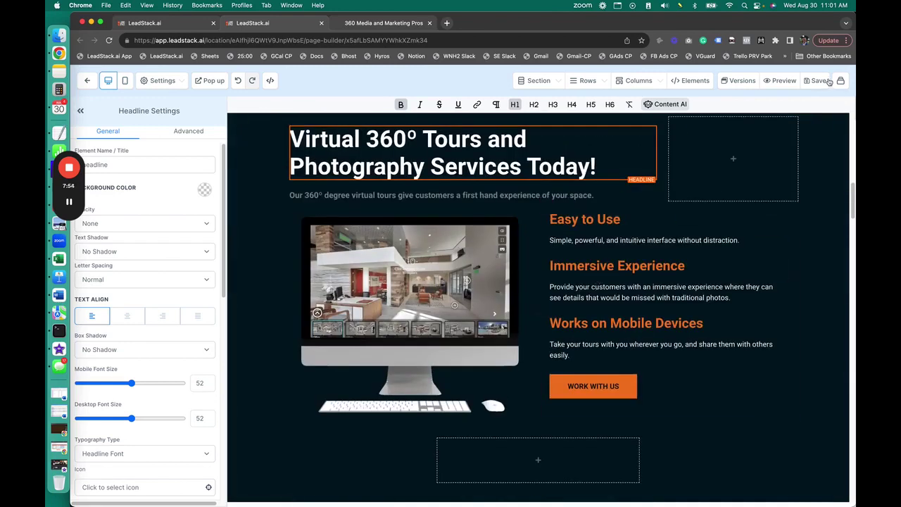
mouse_move(667, 311)
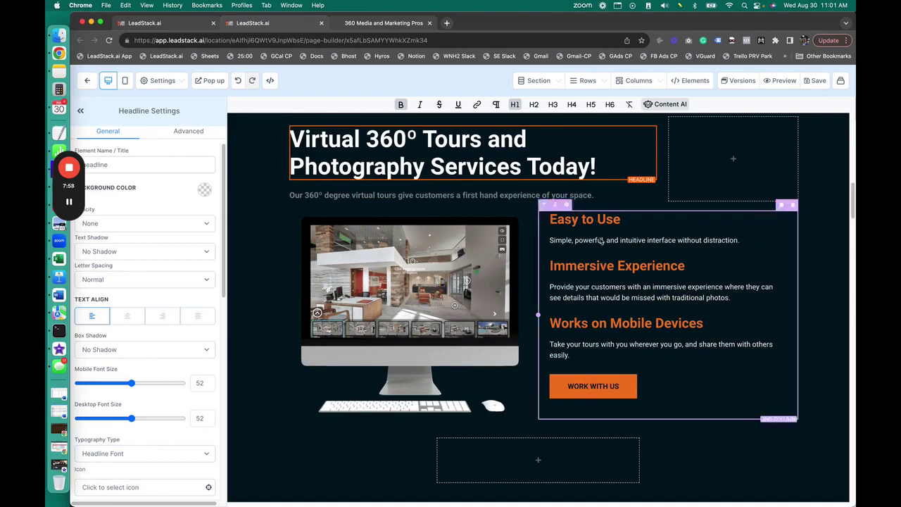
scroll(535, 309, "down", 5)
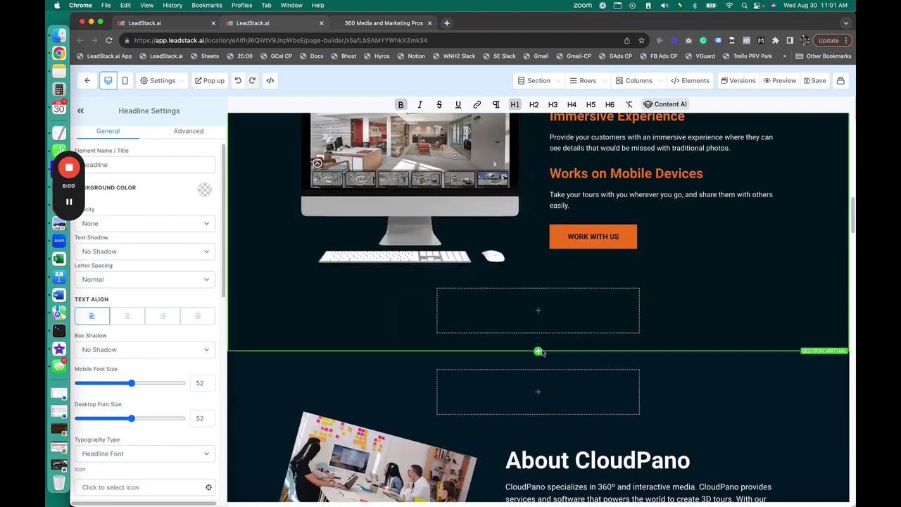
scroll(542, 366, "down", 5)
scroll(545, 387, "down", 8)
scroll(535, 316, "up", 4)
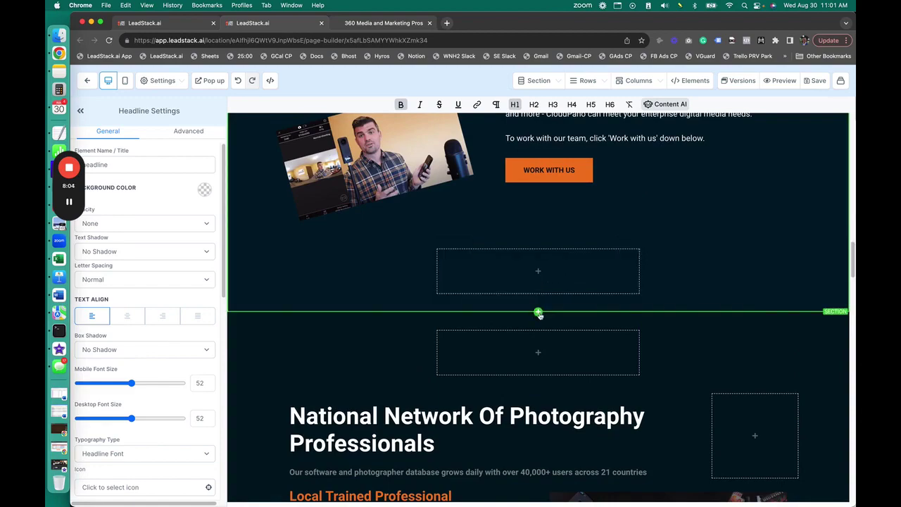
scroll(540, 316, "up", 5)
scroll(535, 316, "up", 3)
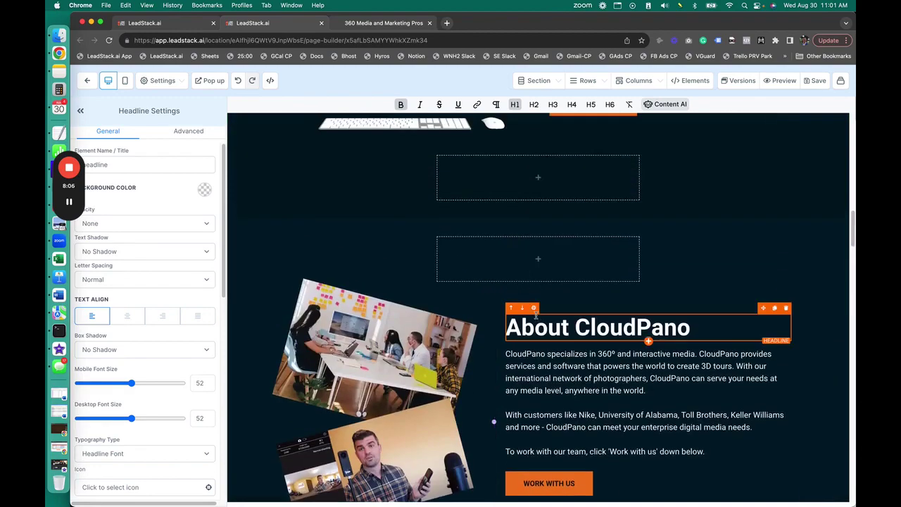
scroll(536, 316, "up", 2)
scroll(536, 316, "up", 8)
scroll(493, 303, "up", 8)
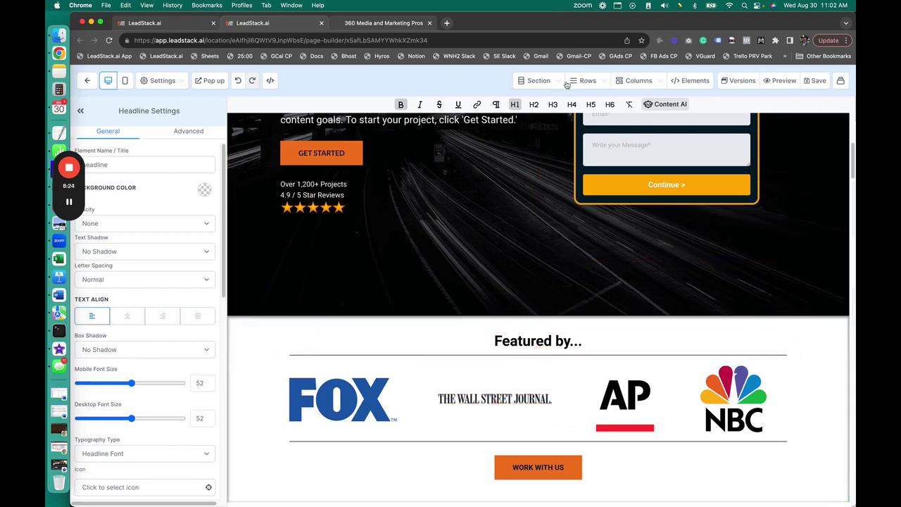
Step: Review the section and row options, then select the About CloudPano section and headline
left_click(541, 80)
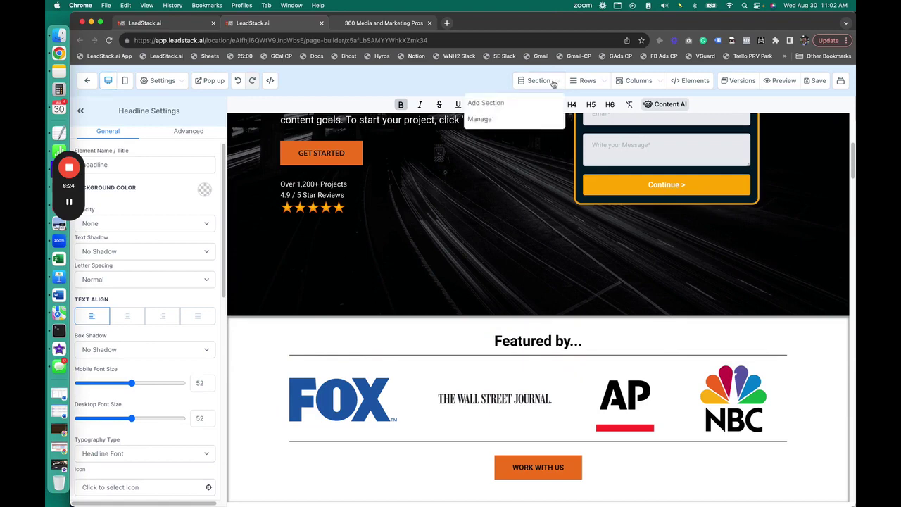
left_click(587, 80)
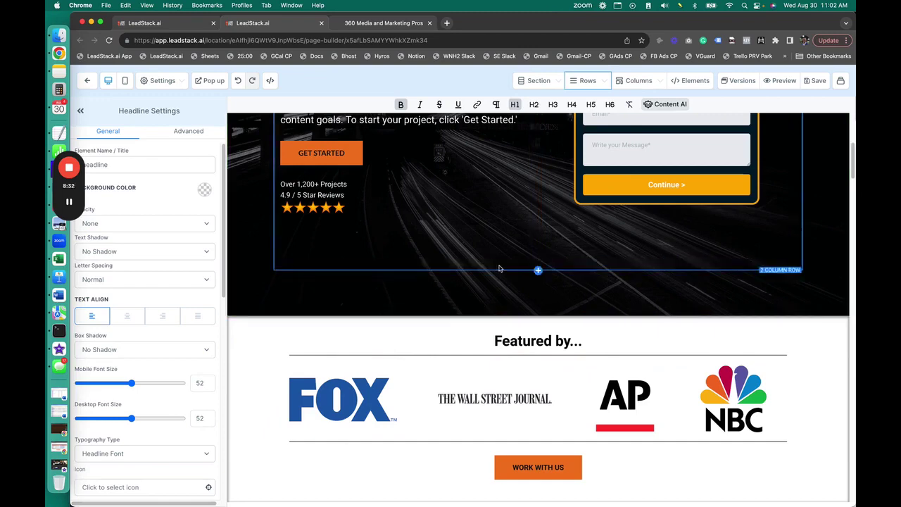
scroll(505, 291, "down", 5)
scroll(534, 316, "down", 3)
scroll(616, 450, "down", 6)
scroll(599, 352, "down", 4)
scroll(584, 281, "down", 6)
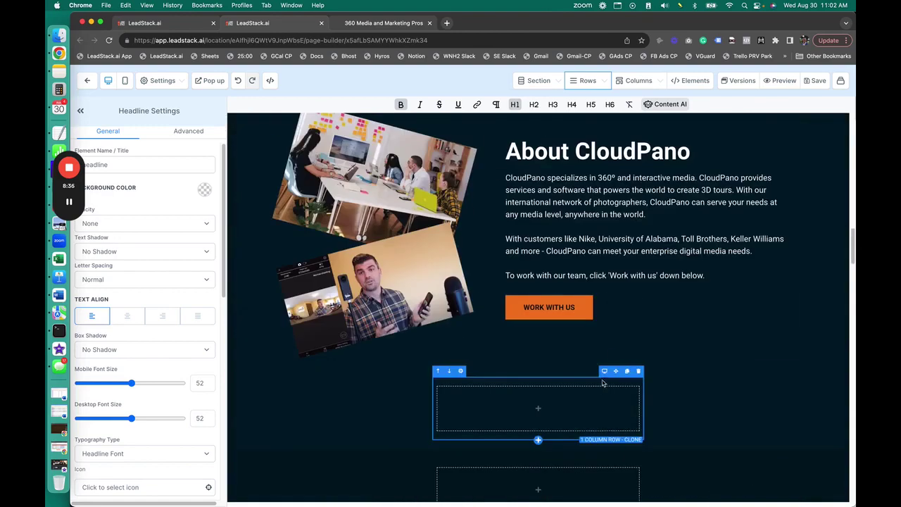
scroll(579, 158, "up", 5)
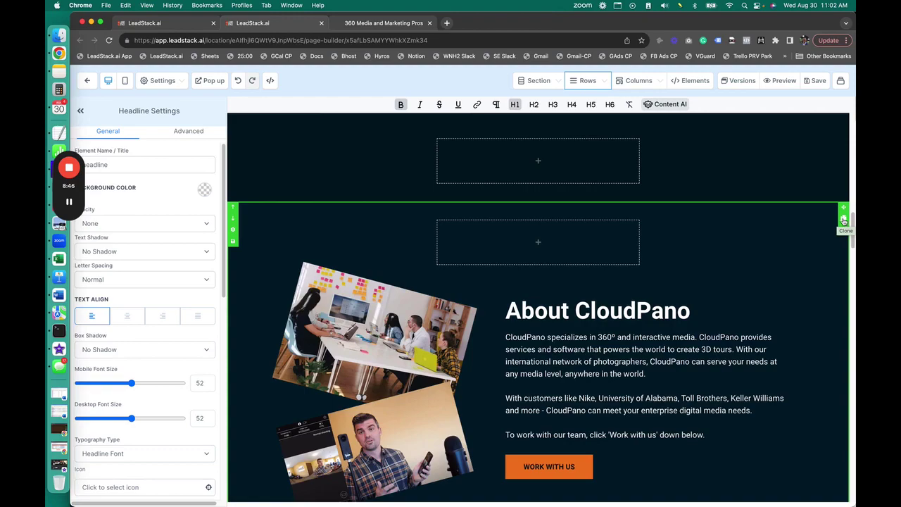
left_click(844, 221)
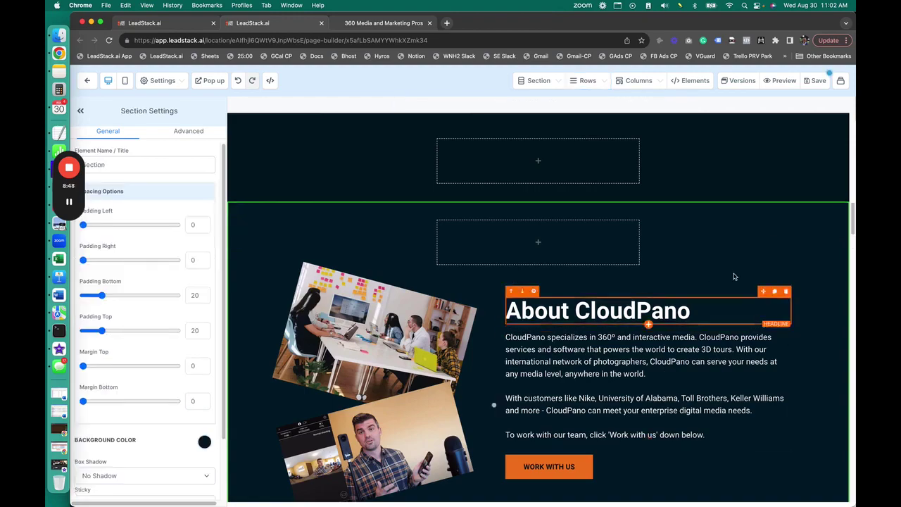
scroll(740, 314, "up", 5)
scroll(740, 314, "down", 8)
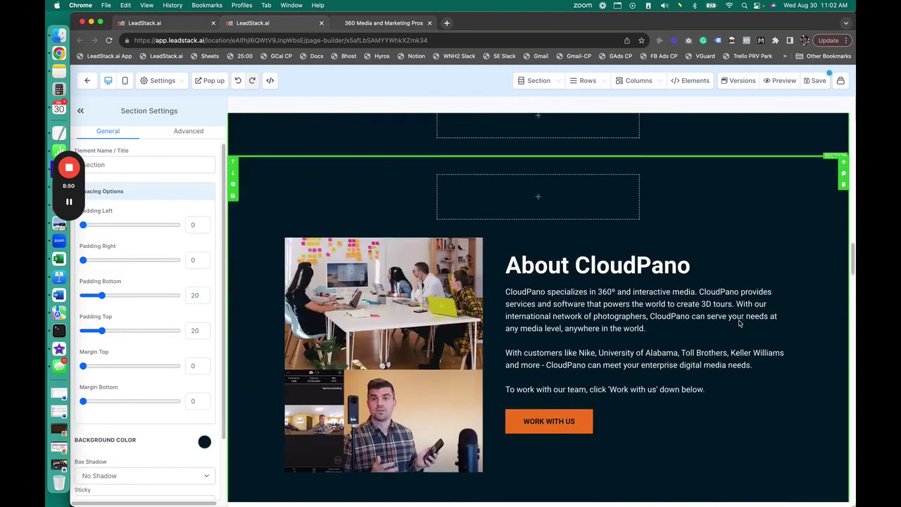
scroll(741, 321, "down", 5)
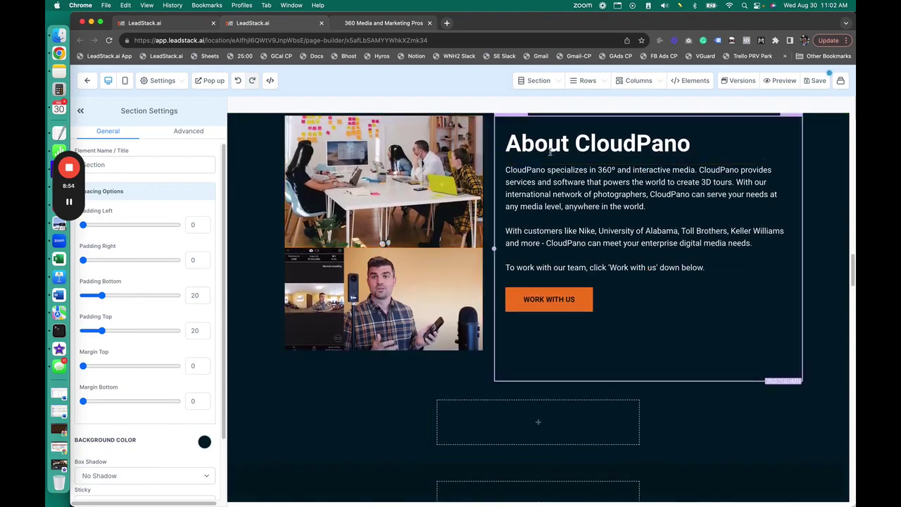
scroll(539, 304, "up", 5)
left_click(569, 283)
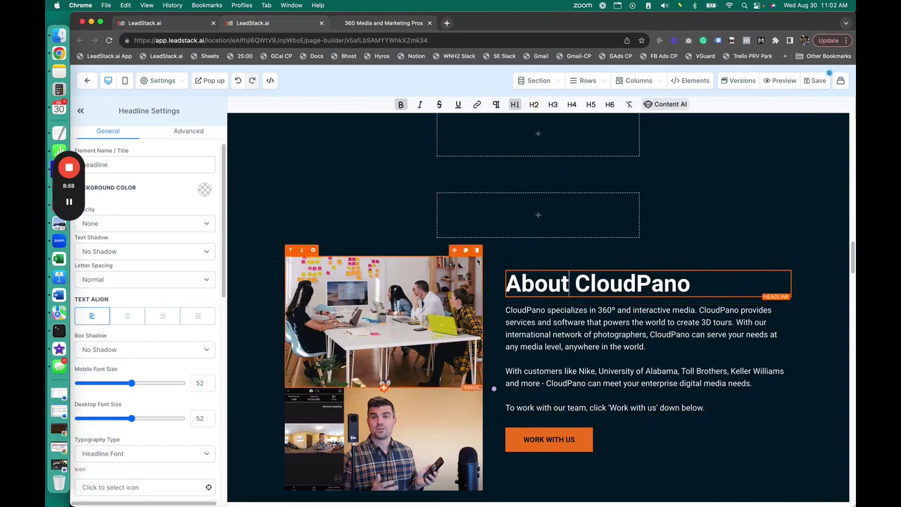
scroll(540, 258, "up", 5)
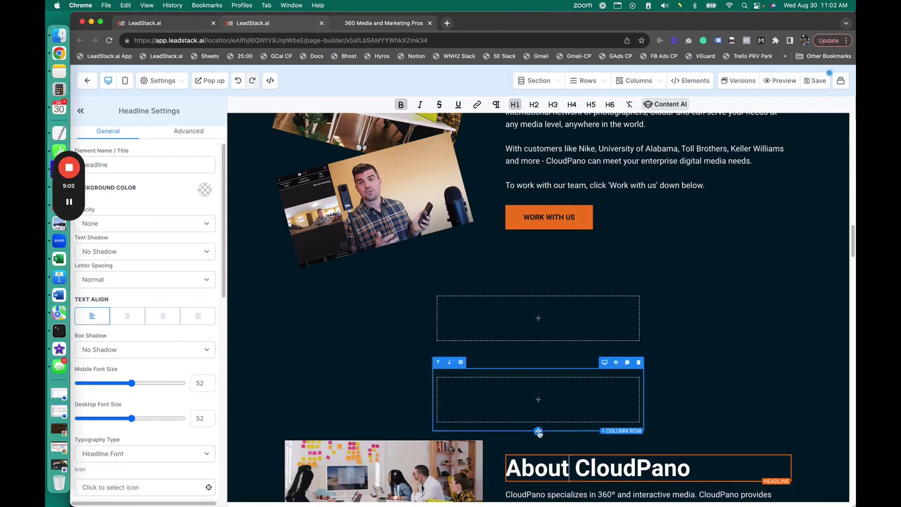
Step: Insert a 3 Column row with a Headline and Sub-Headline in its first column
left_click(539, 432)
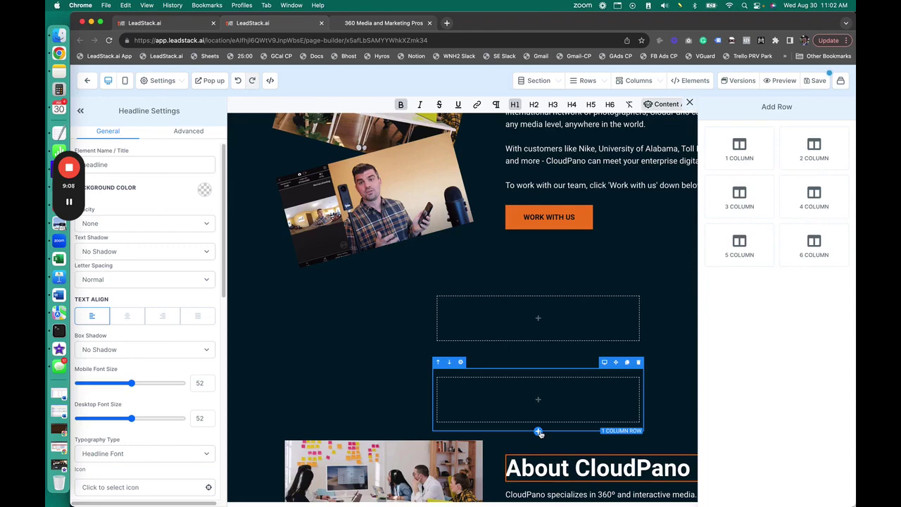
left_click(739, 199)
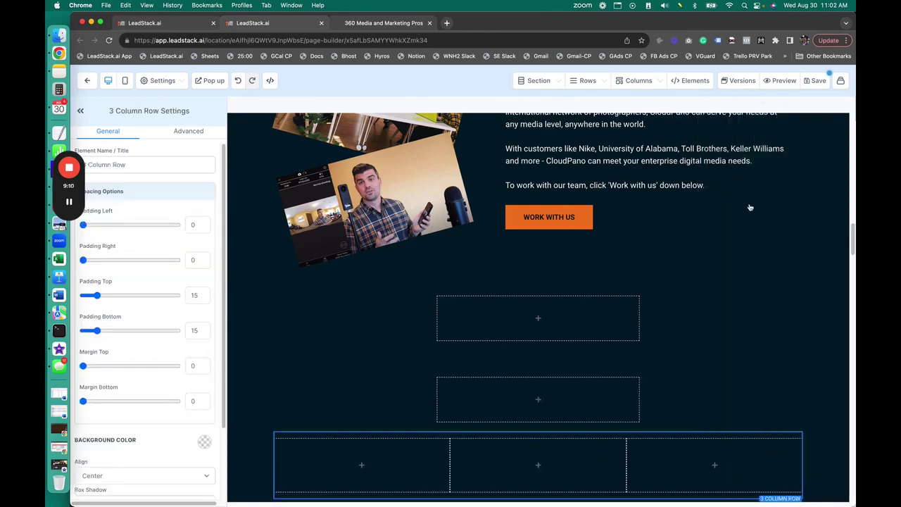
scroll(549, 282, "down", 5)
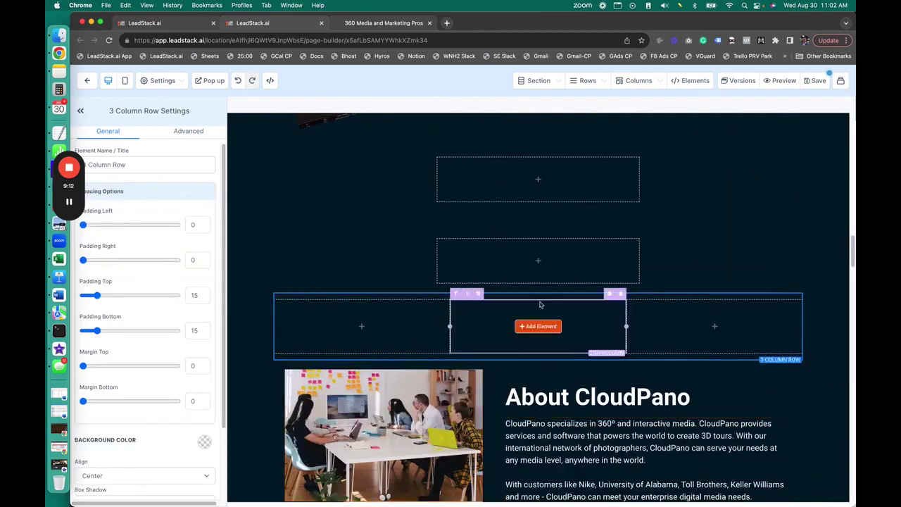
mouse_move(362, 326)
mouse_move(362, 465)
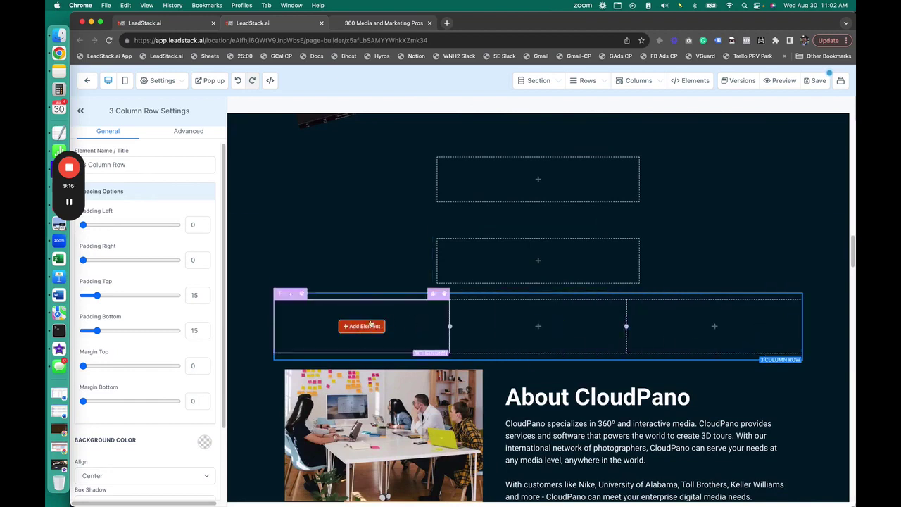
left_click(361, 326)
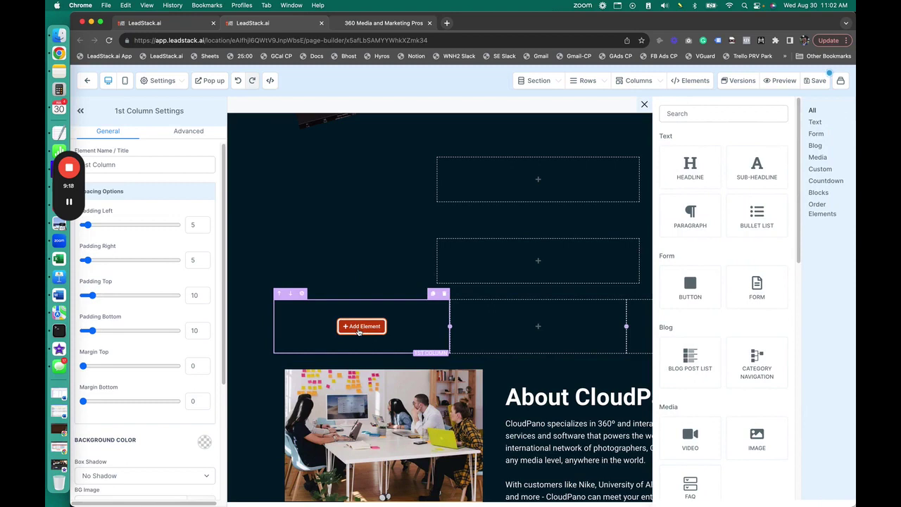
left_click(707, 173)
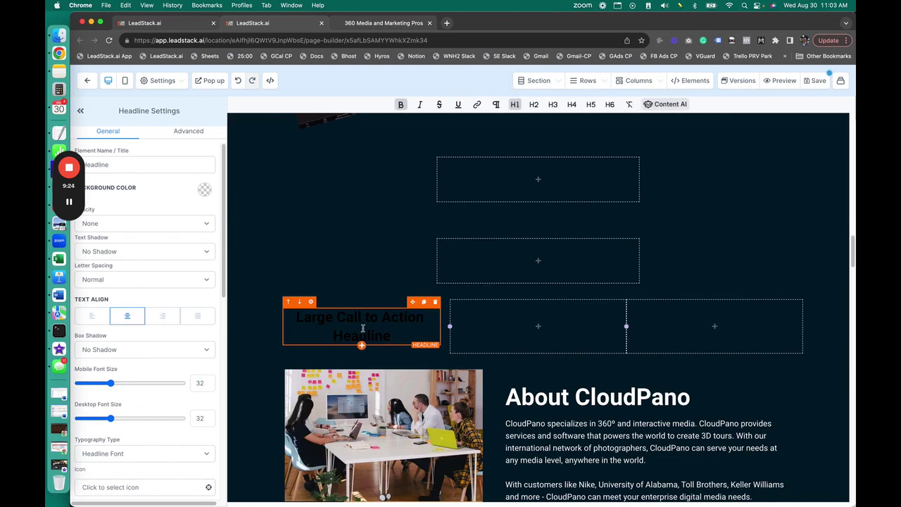
left_click(362, 346)
left_click(757, 169)
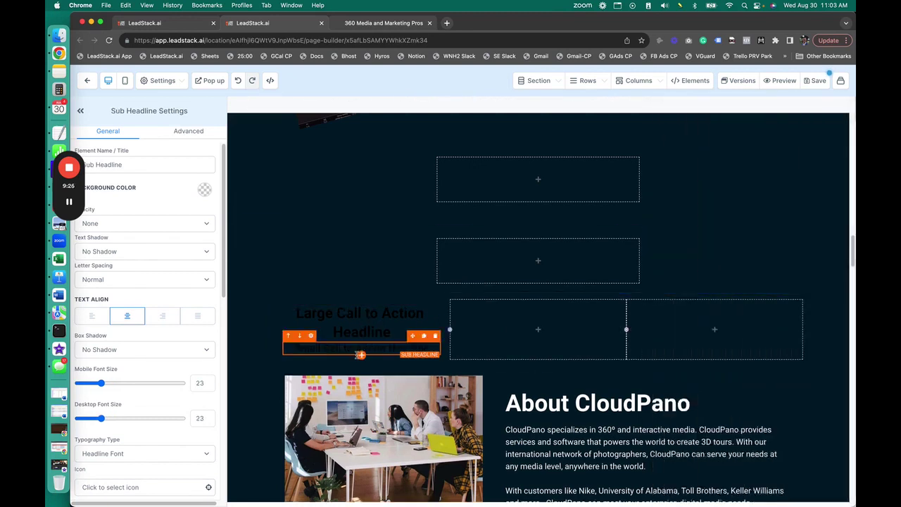
left_click(361, 323)
scroll(150, 342, "down", 8)
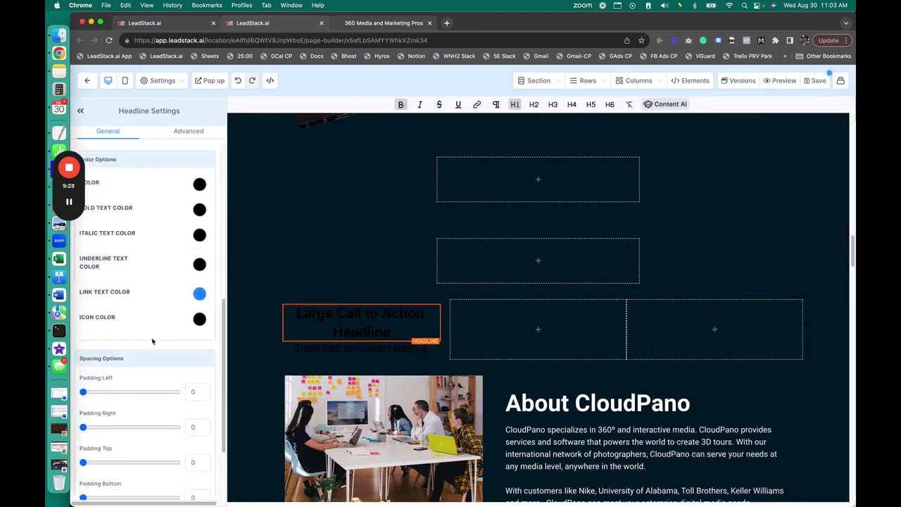
Step: Set the headline and sub-headline text colours to white
left_click(199, 185)
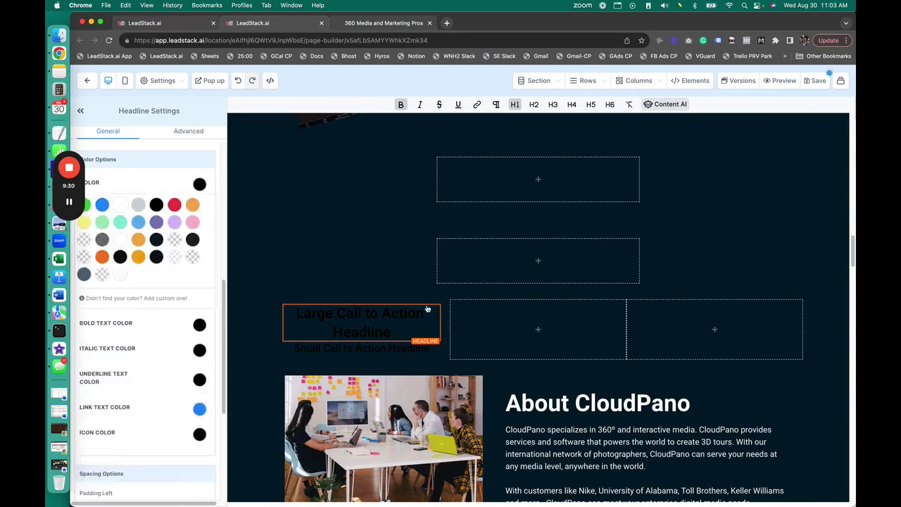
left_click(121, 206)
left_click(199, 325)
left_click(120, 347)
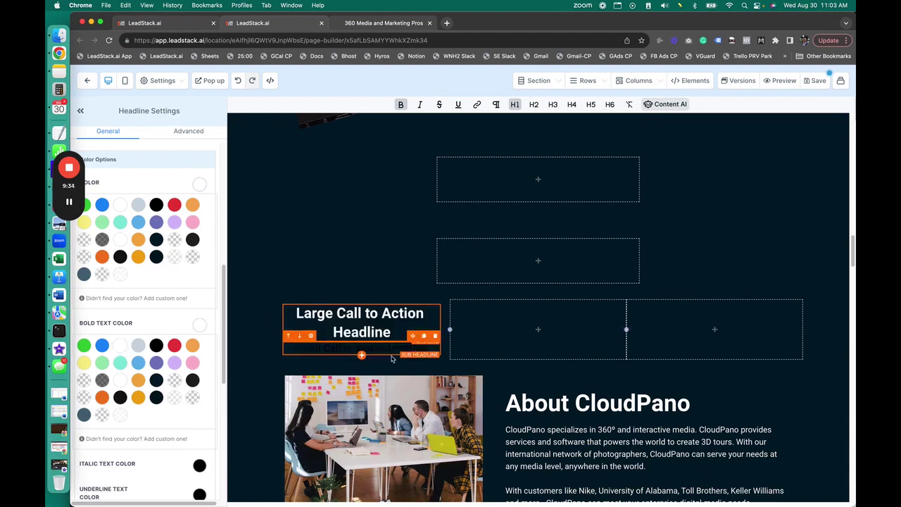
left_click(361, 348)
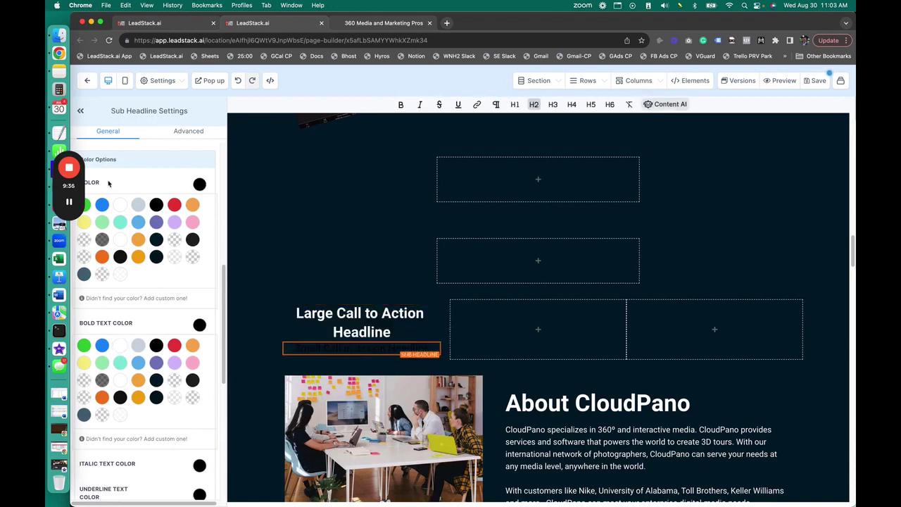
left_click(120, 345)
left_click(121, 205)
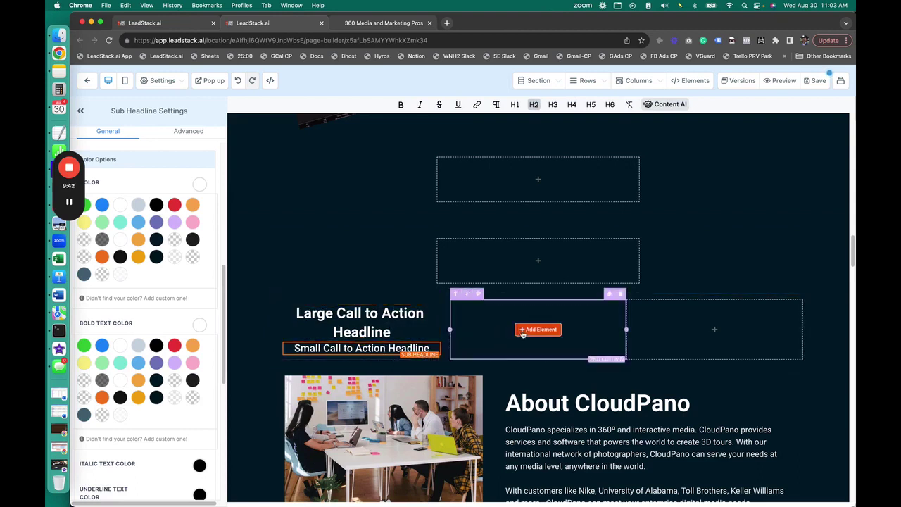
Step: Add a Click to Sign Up button to column two and an image to column three, then widen column one
left_click(538, 330)
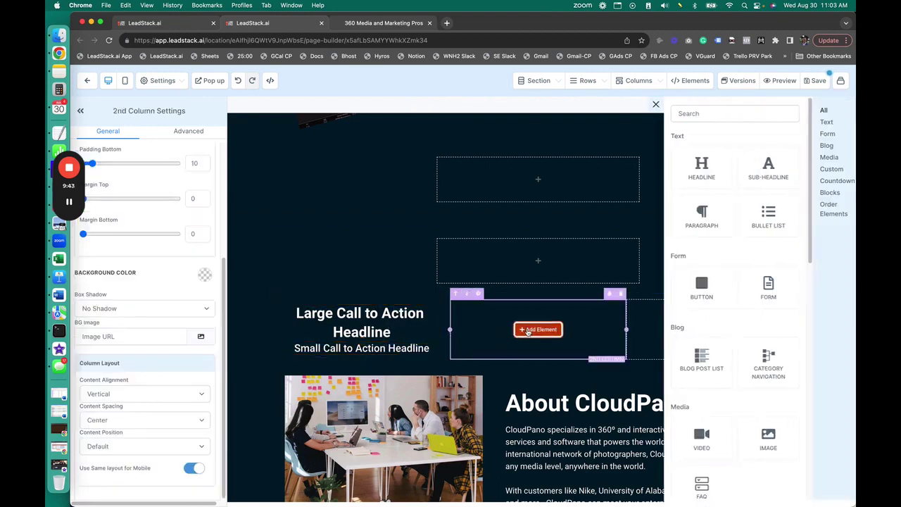
left_click(692, 289)
left_click(711, 327)
scroll(746, 295, "down", 3)
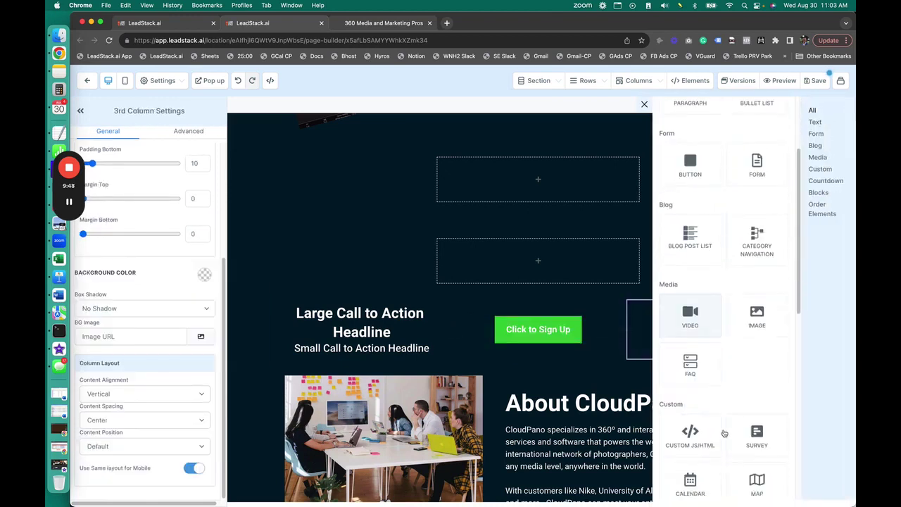
left_click(762, 323)
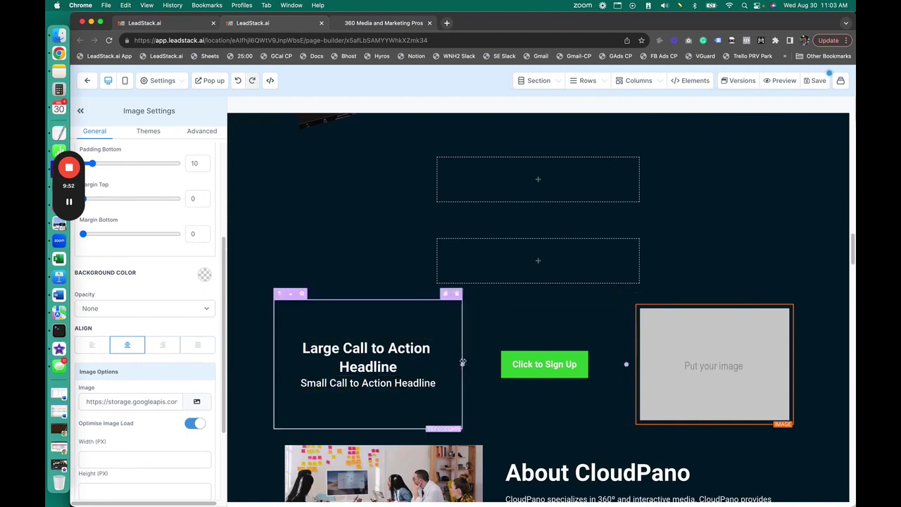
left_click_drag(464, 364, 495, 364)
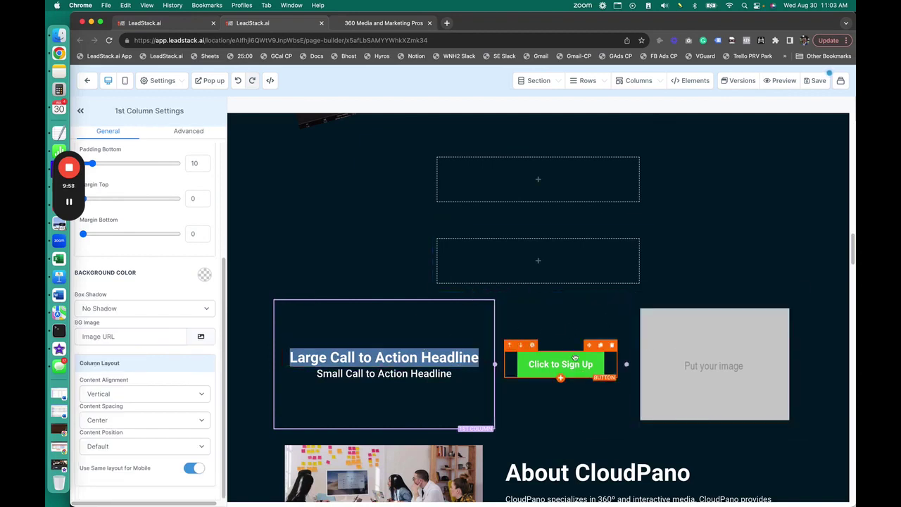
Step: Add a Bullet List under the sub-headline with white text and white checkmark icons
left_click(354, 392)
scroll(392, 394, "down", 1)
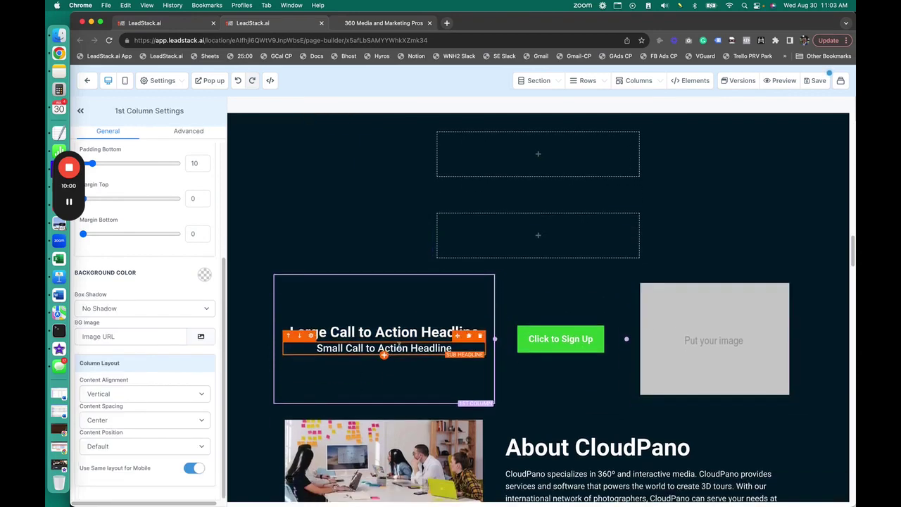
left_click(386, 359)
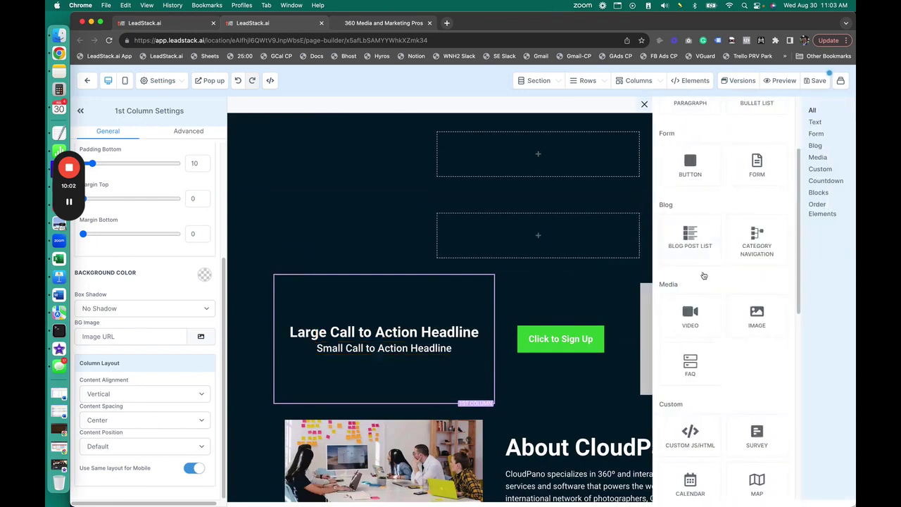
scroll(704, 211, "up", 3)
left_click(761, 220)
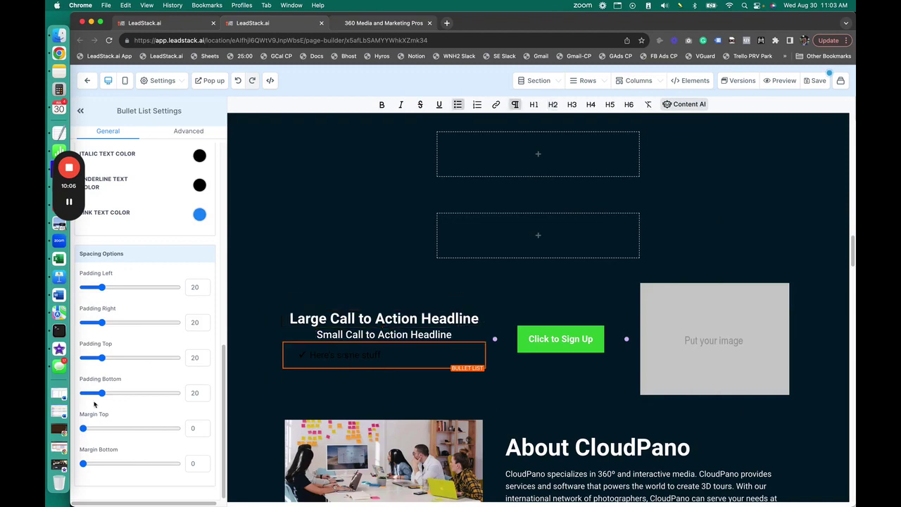
scroll(172, 302, "up", 5)
left_click(199, 240)
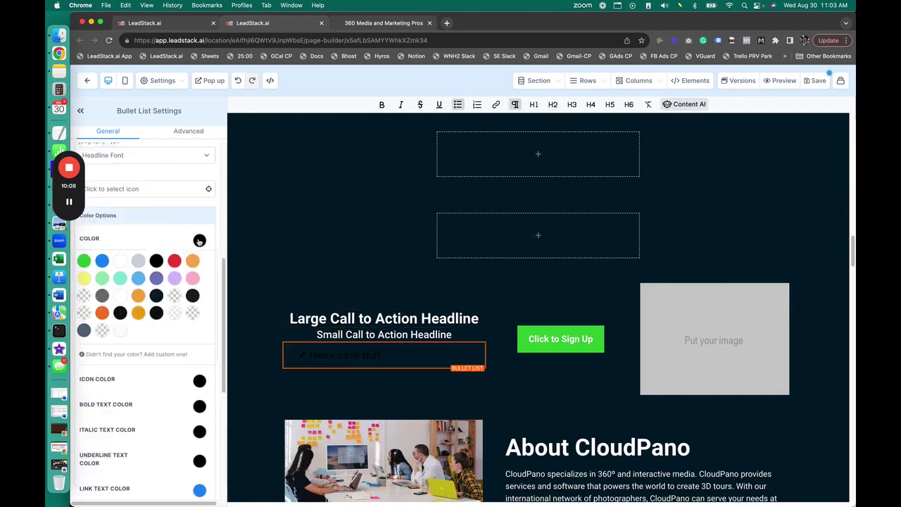
left_click(120, 261)
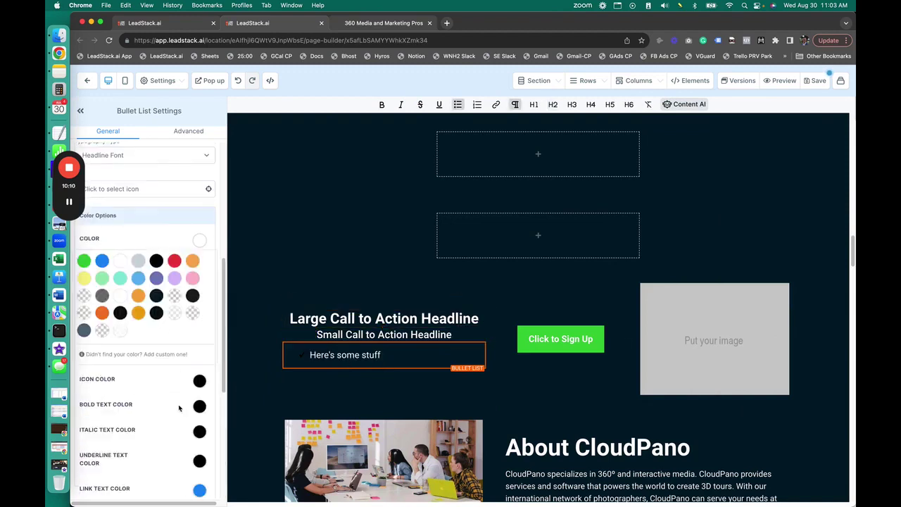
left_click(199, 381)
left_click(121, 402)
Step: Start a second bullet item, then select the image placeholder
triple_click(381, 356)
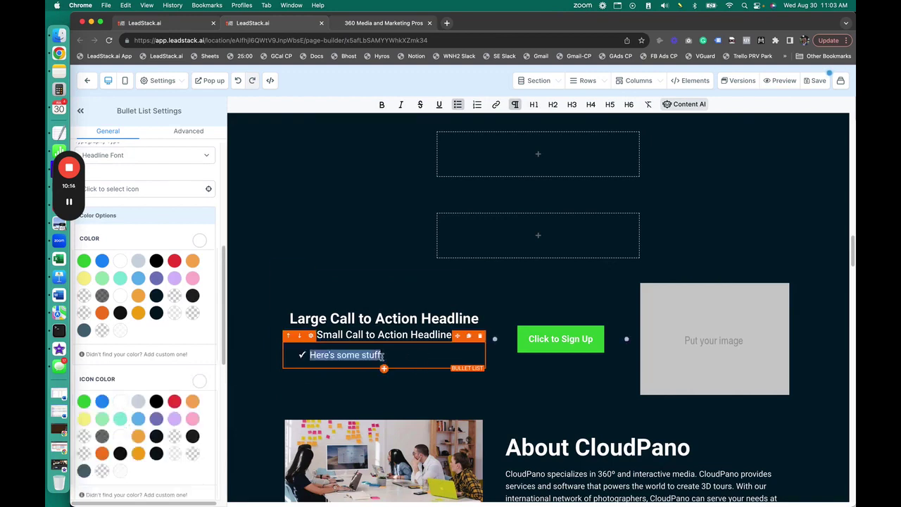
key("Right")
key("Return")
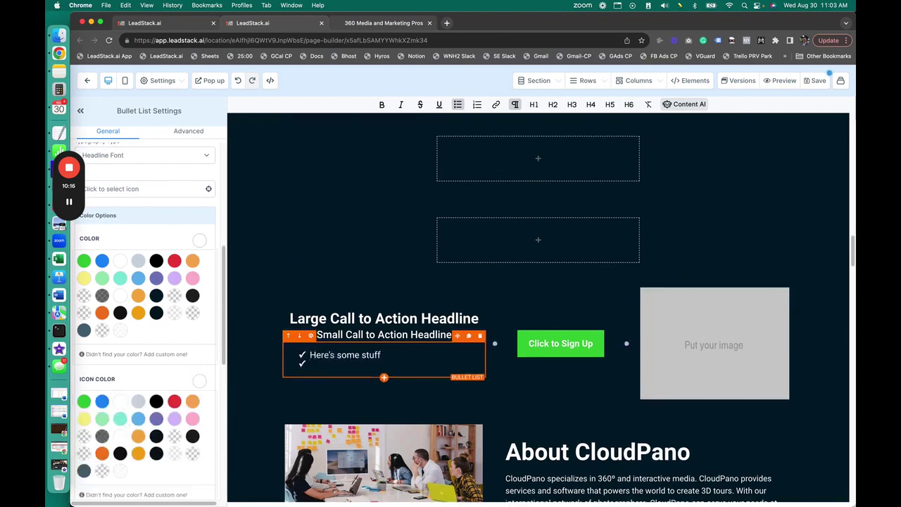
type("s more stuff")
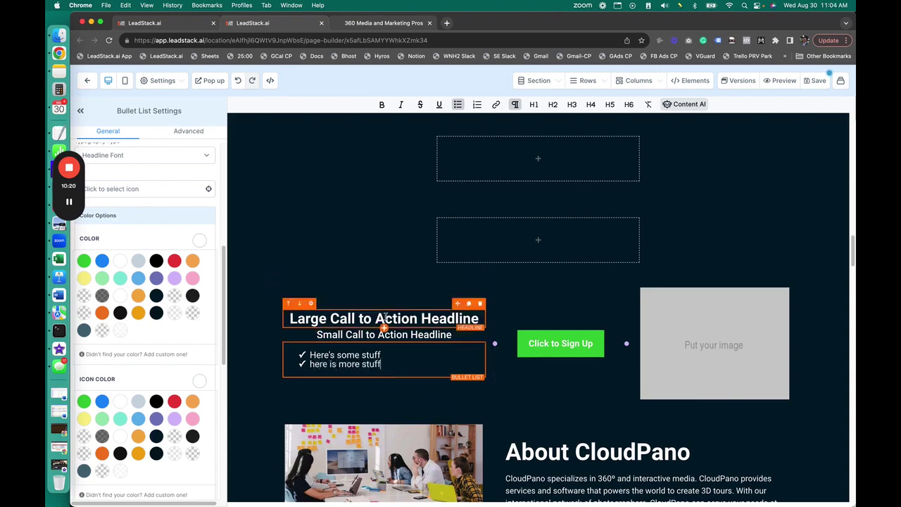
left_click(687, 345)
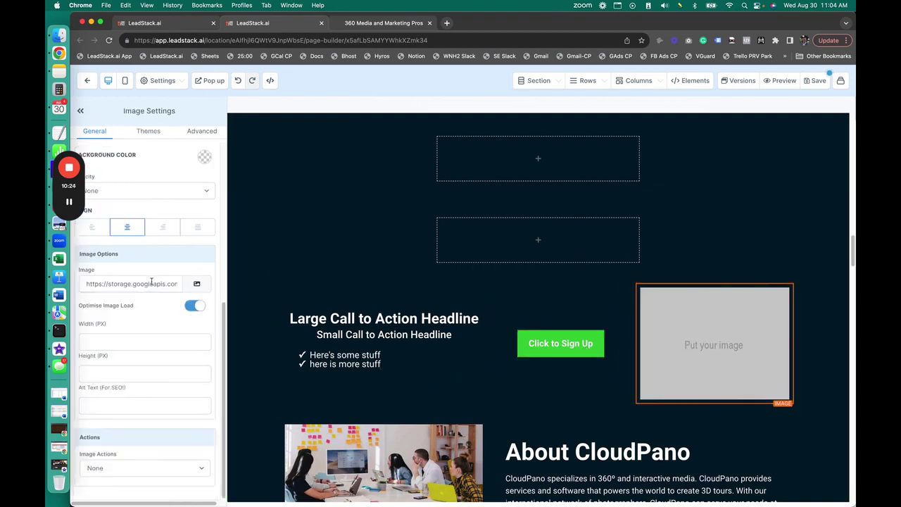
Step: Replace the third-column placeholder with the logo from the Relocated Item folder
left_click(198, 285)
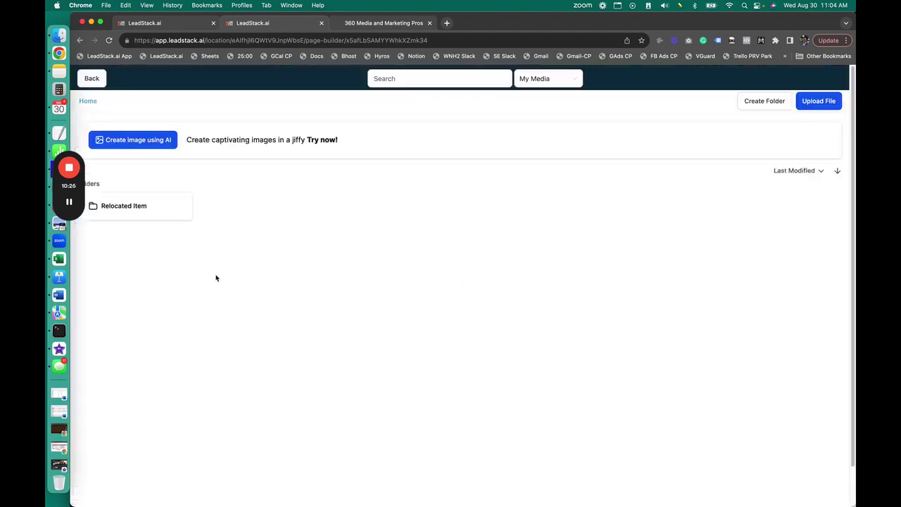
double_click(135, 211)
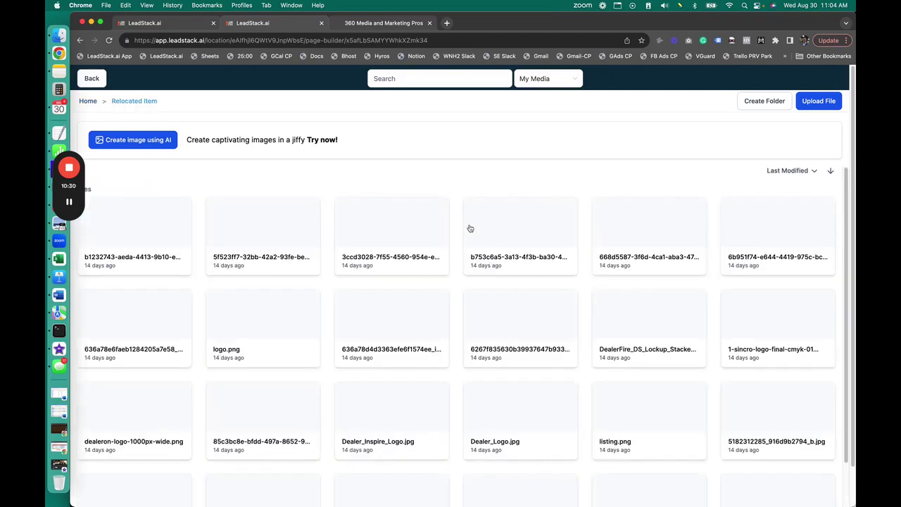
left_click(521, 222)
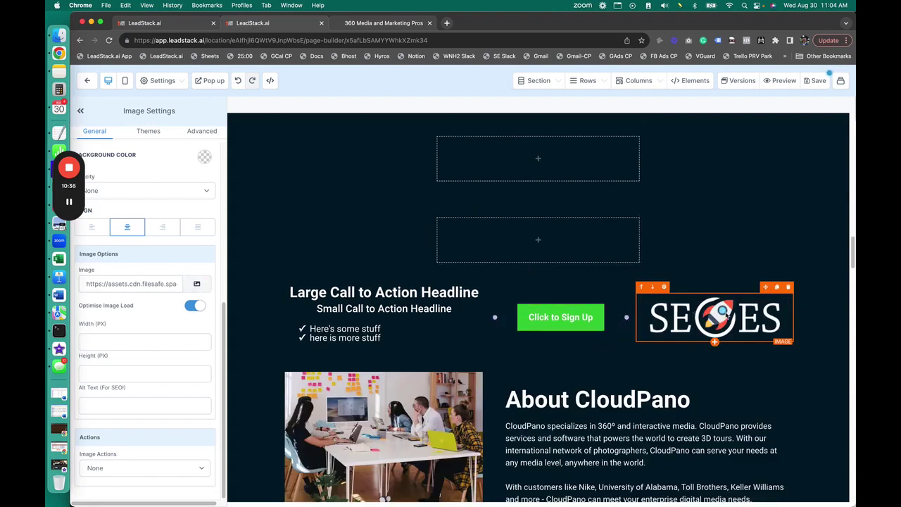
left_click(197, 285)
Step: Generate an Animated-style AI image from 'Roboto for seo website' and save it to Content AI
left_click(166, 144)
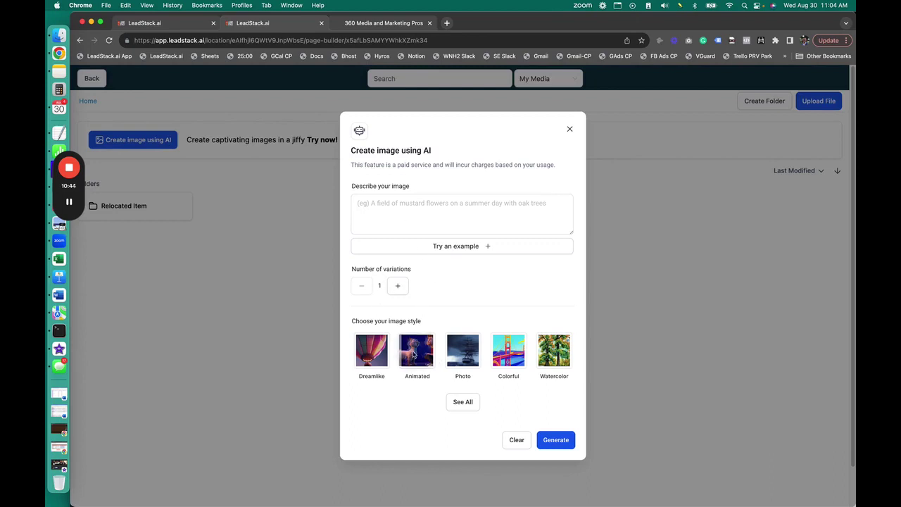
left_click(420, 219)
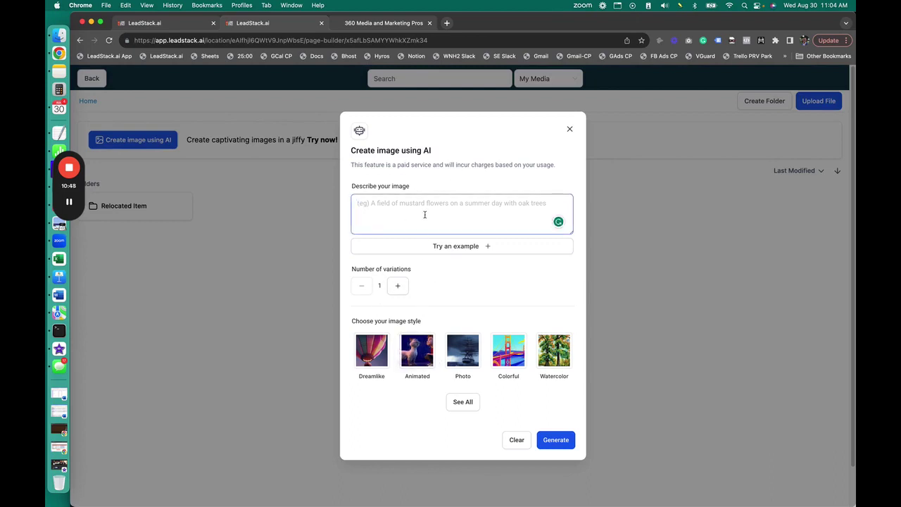
type("SEO Icon")
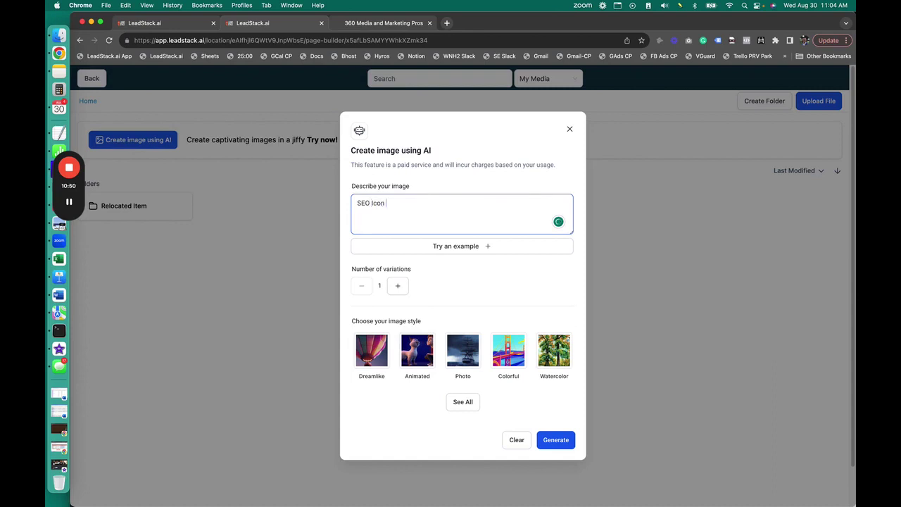
key("super+a")
type("R")
type("to ")
type("websi")
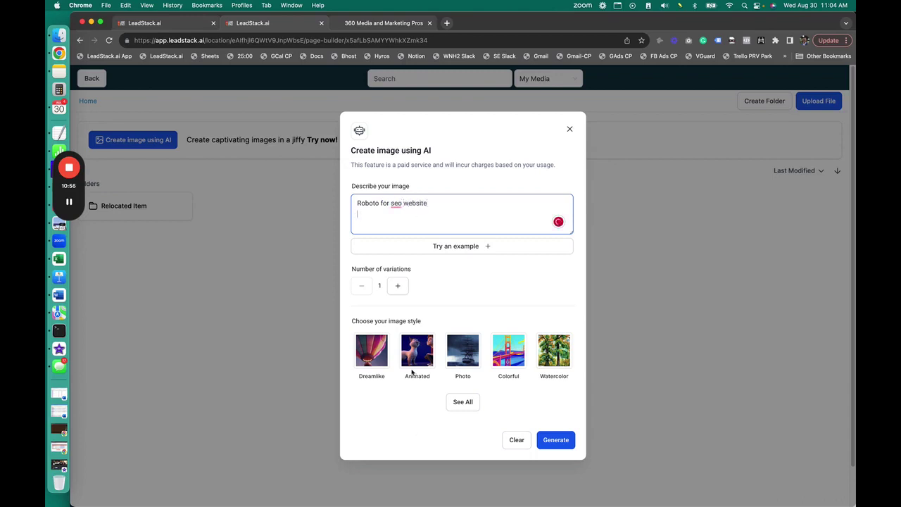
left_click(417, 350)
left_click(556, 439)
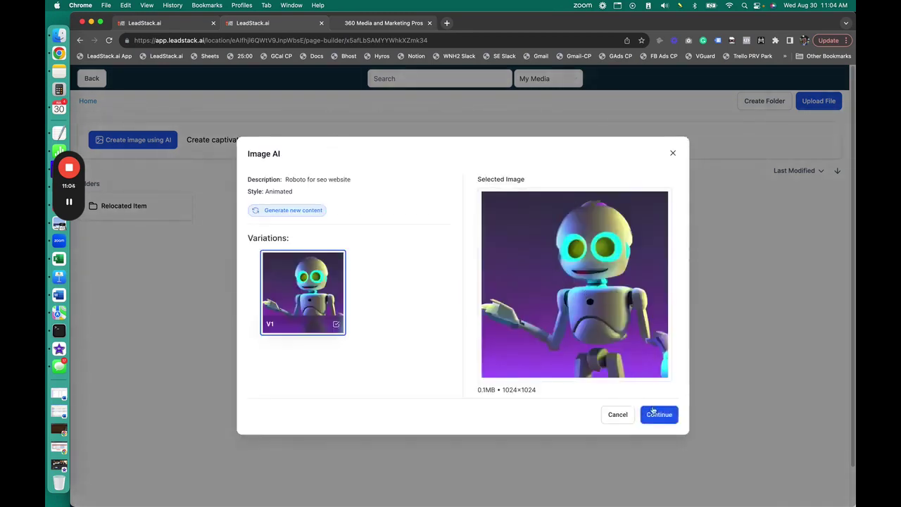
left_click(658, 414)
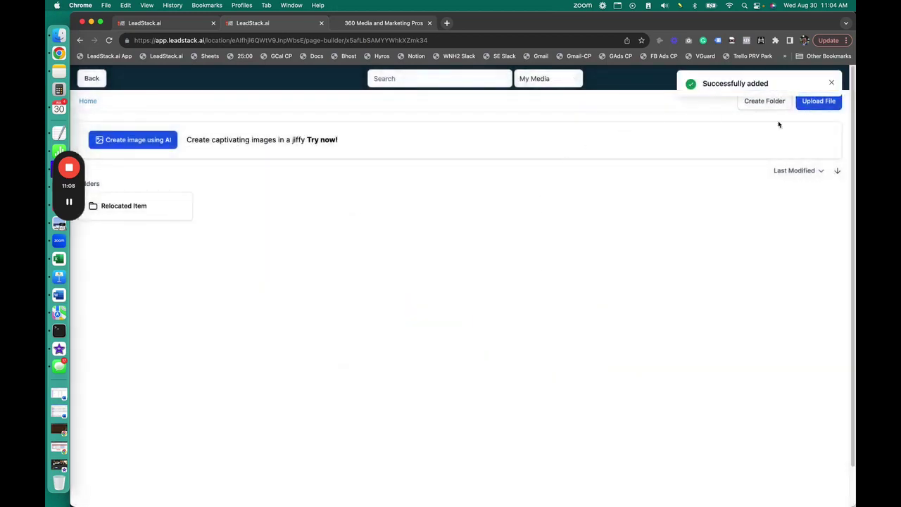
left_click(160, 202)
Step: Insert the robot image from Content AI and apply a different image theme to it
left_click(141, 226)
mouse_move(715, 361)
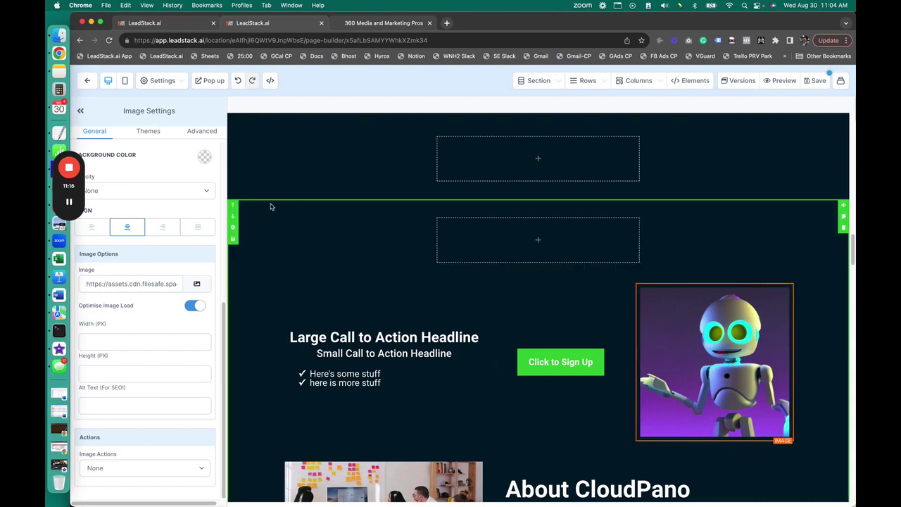
left_click(140, 135)
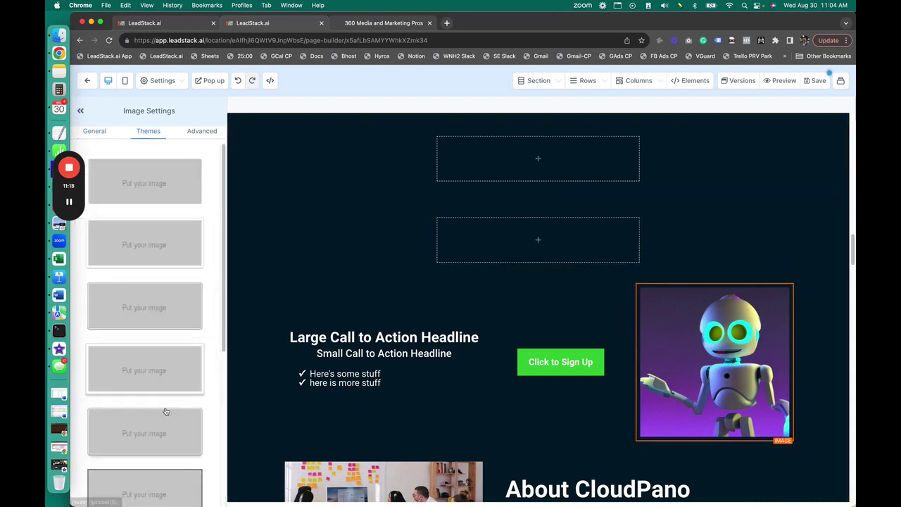
scroll(165, 424, "down", 2)
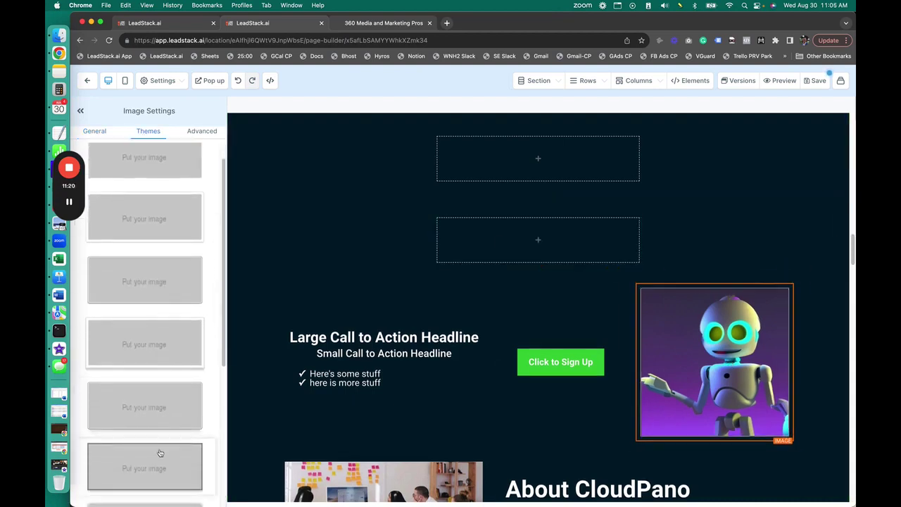
scroll(157, 366, "down", 1)
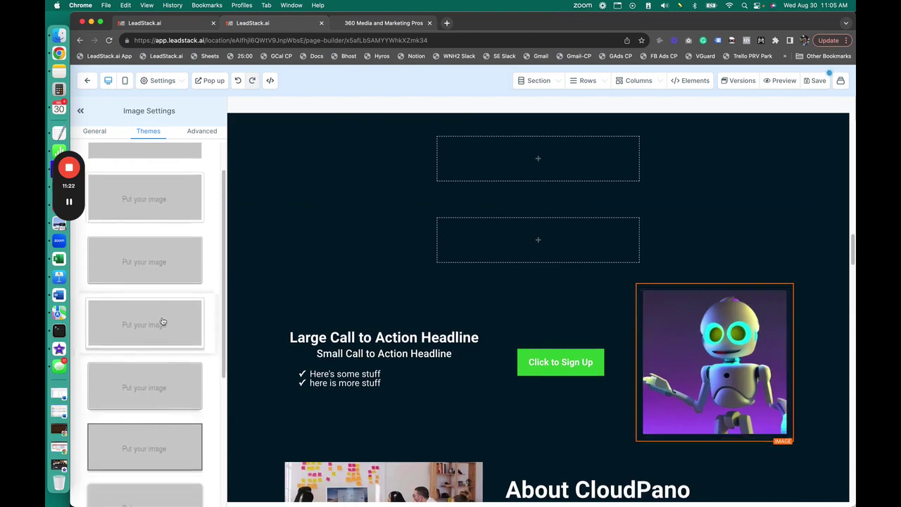
left_click(156, 257)
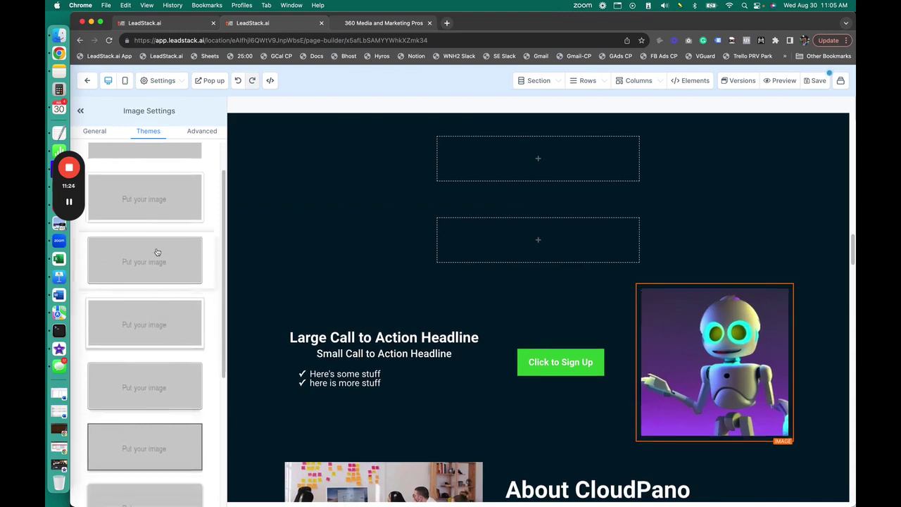
scroll(169, 398, "down", 3)
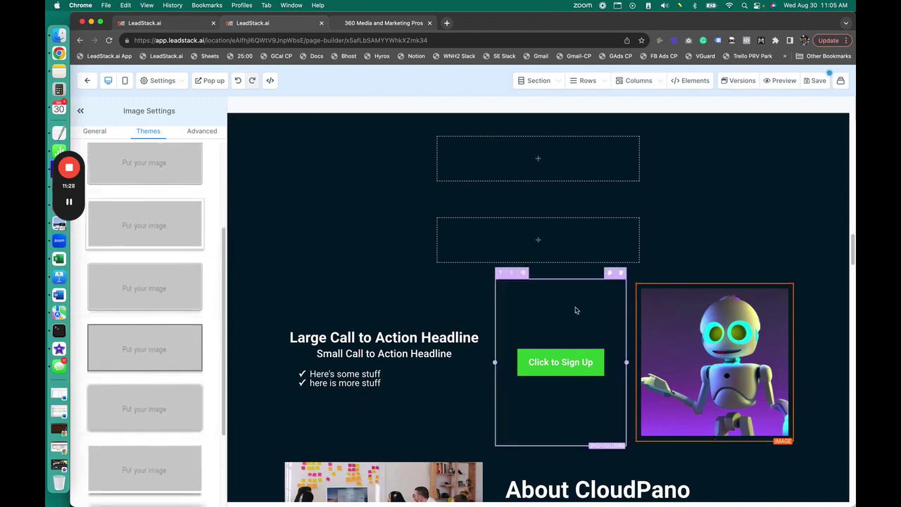
left_click(718, 283)
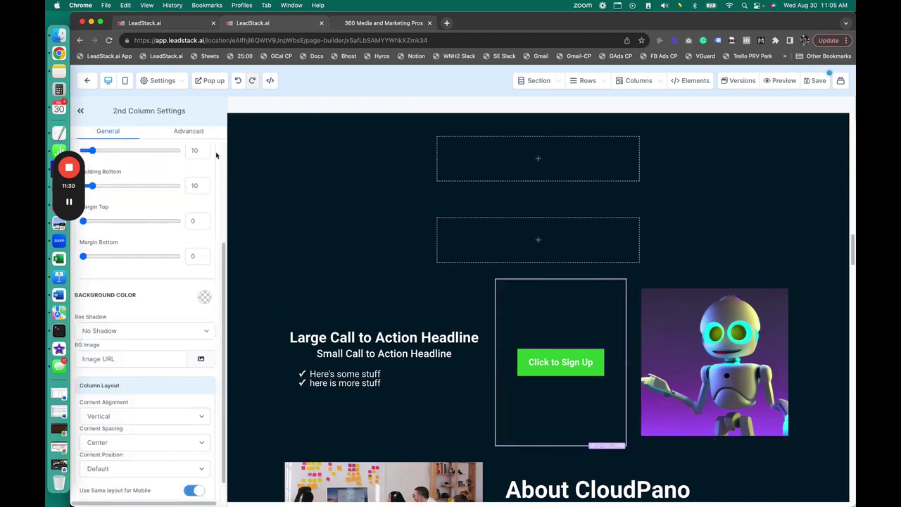
Step: Change the button text to 'Continue here!' and add the sub text 'Check our pricing'
left_click(564, 366)
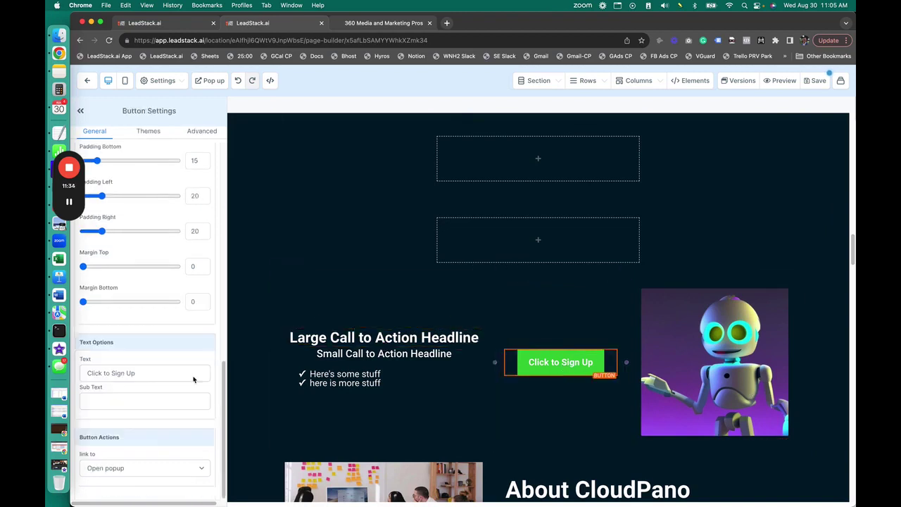
double_click(147, 373)
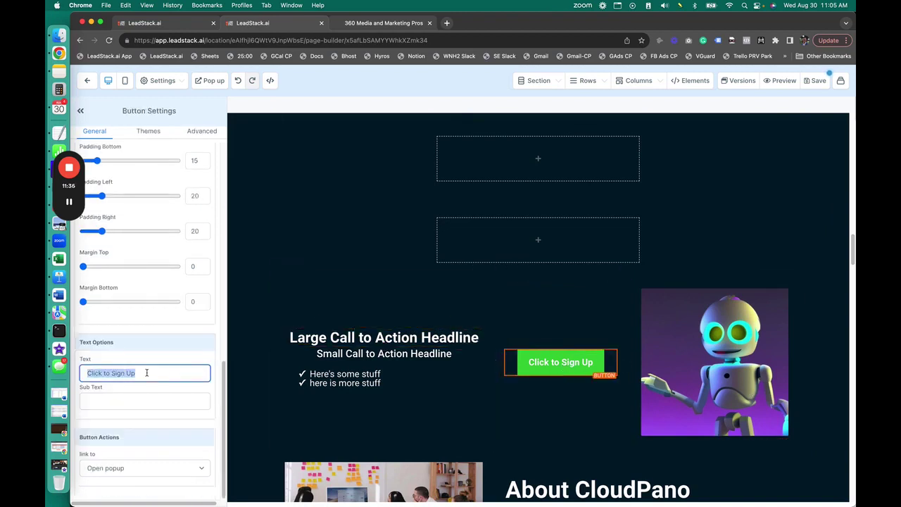
type("Contin")
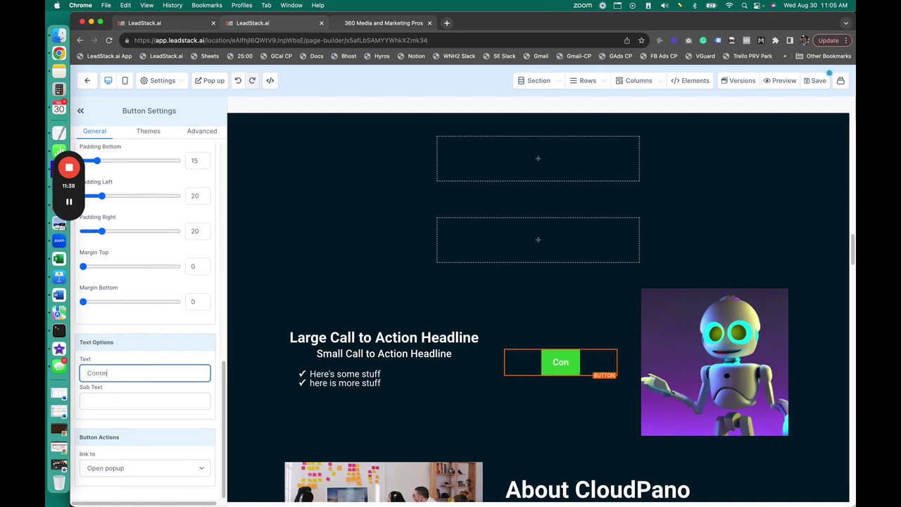
type("ue")
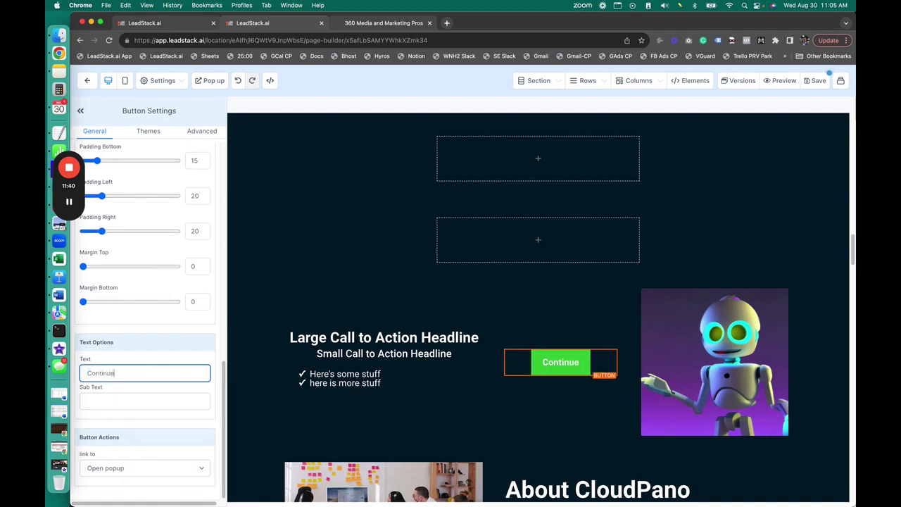
type("!")
key("BackSpace")
type("here!")
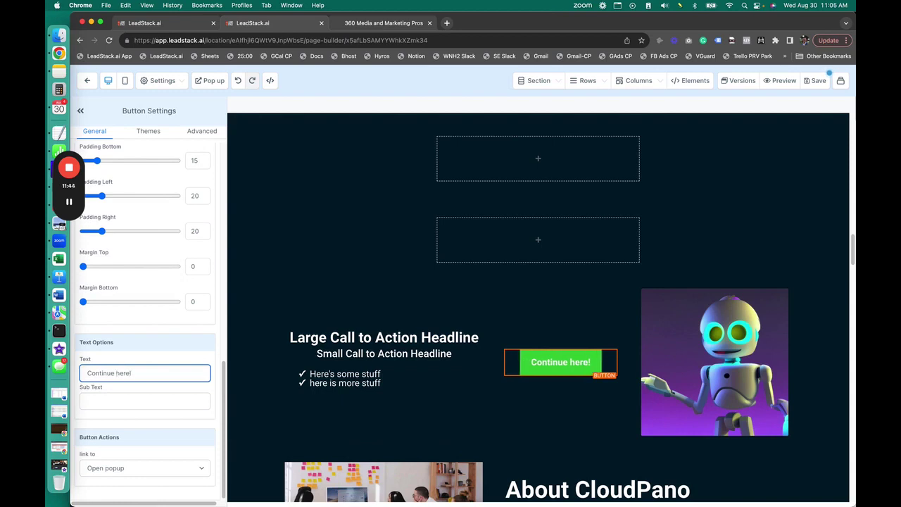
left_click(131, 401)
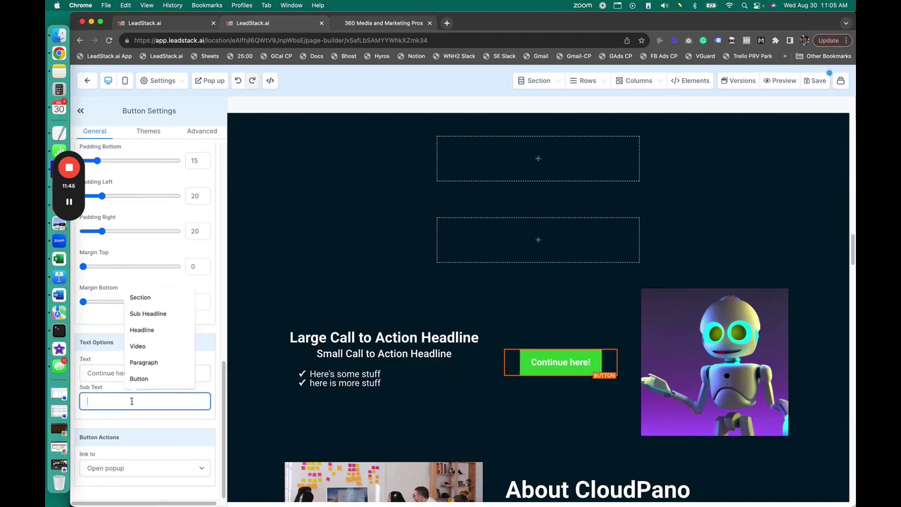
type("Check our pricing")
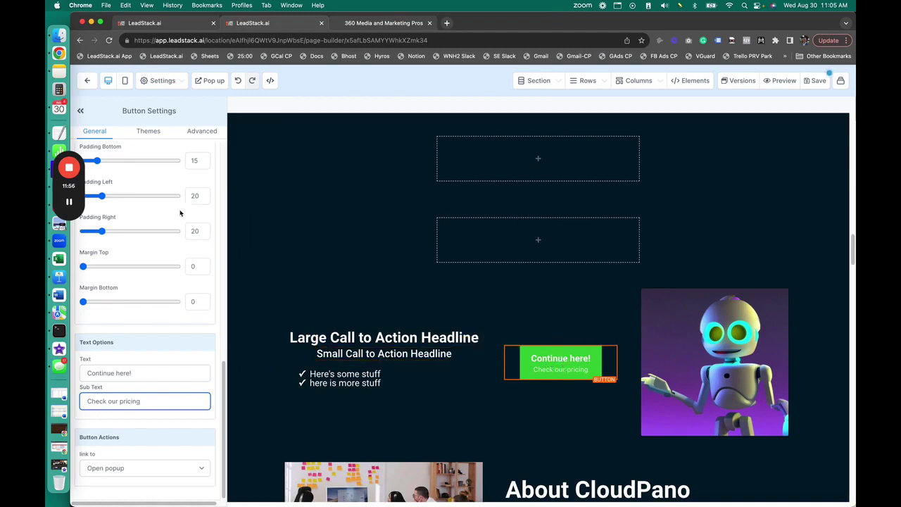
scroll(162, 232, "up", 5)
Step: Give the button the orange theme and text size 35, and narrow the headline column
left_click(148, 131)
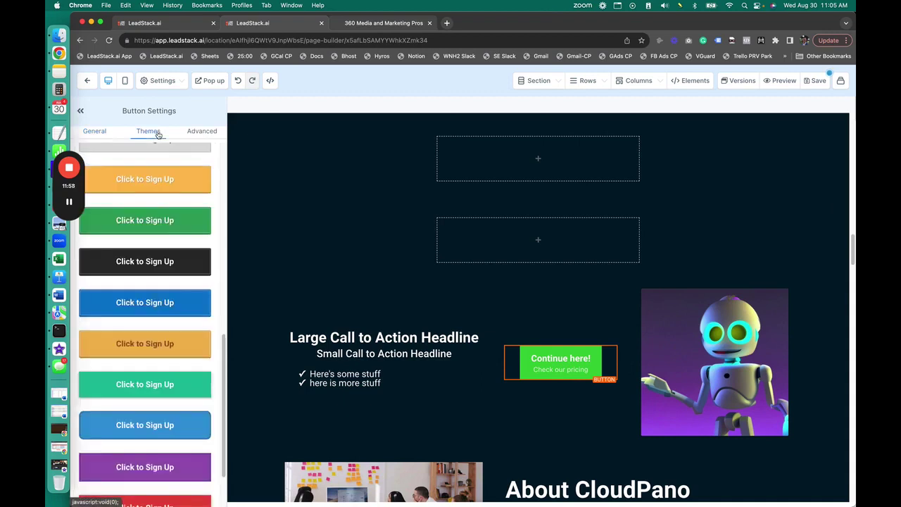
scroll(155, 281, "down", 5)
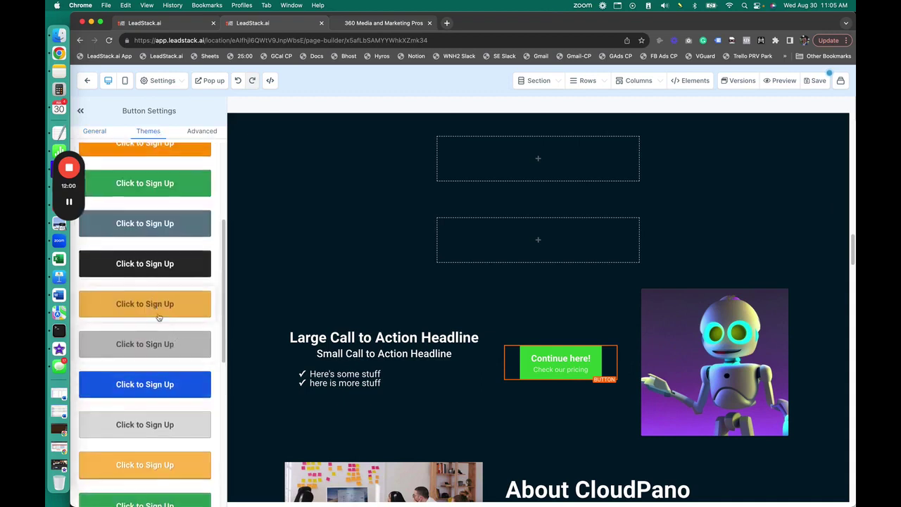
left_click(171, 456)
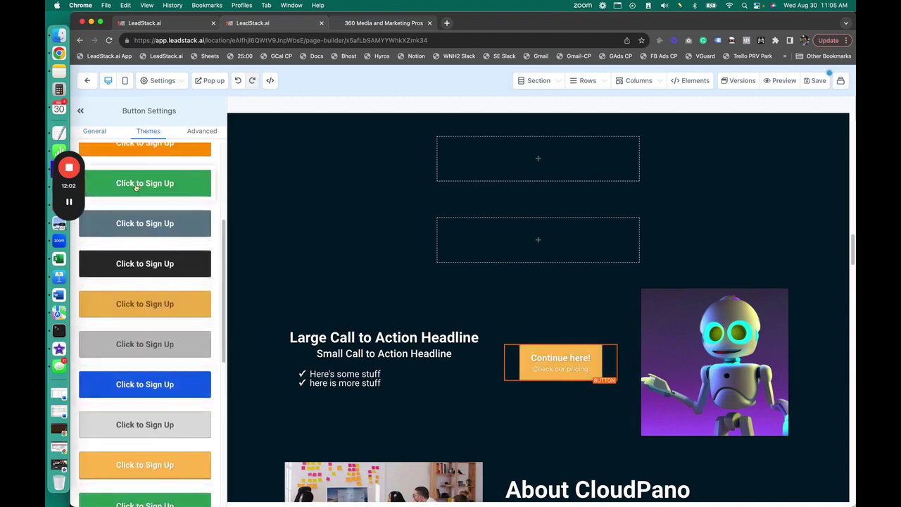
left_click(95, 131)
scroll(155, 317, "down", 5)
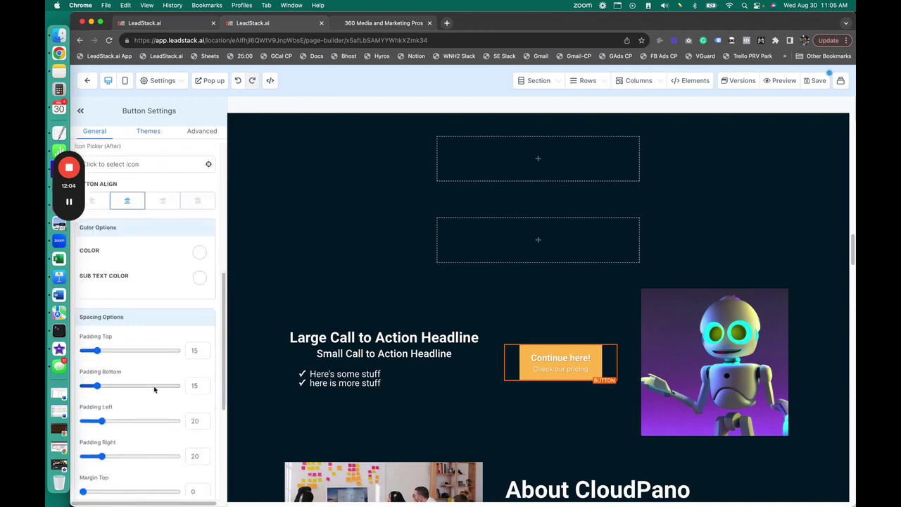
scroll(149, 392, "down", 5)
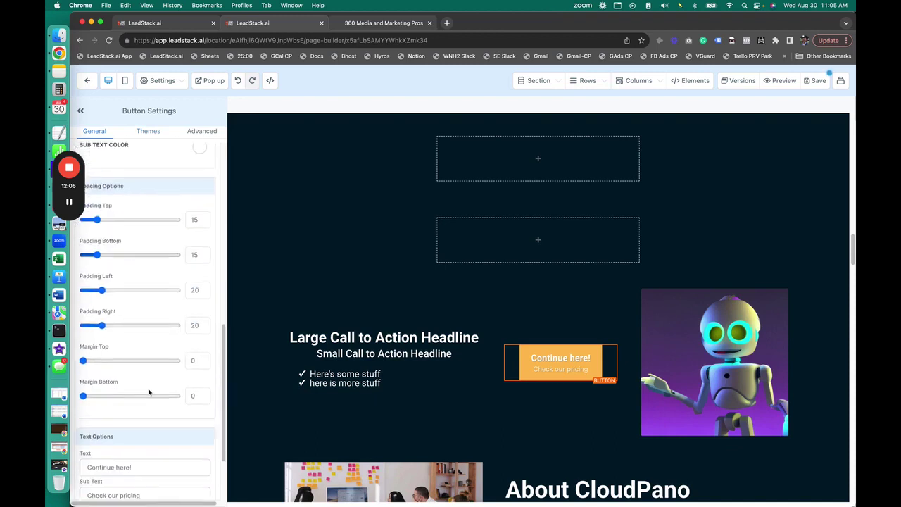
scroll(149, 397, "up", 3)
scroll(150, 401, "up", 5)
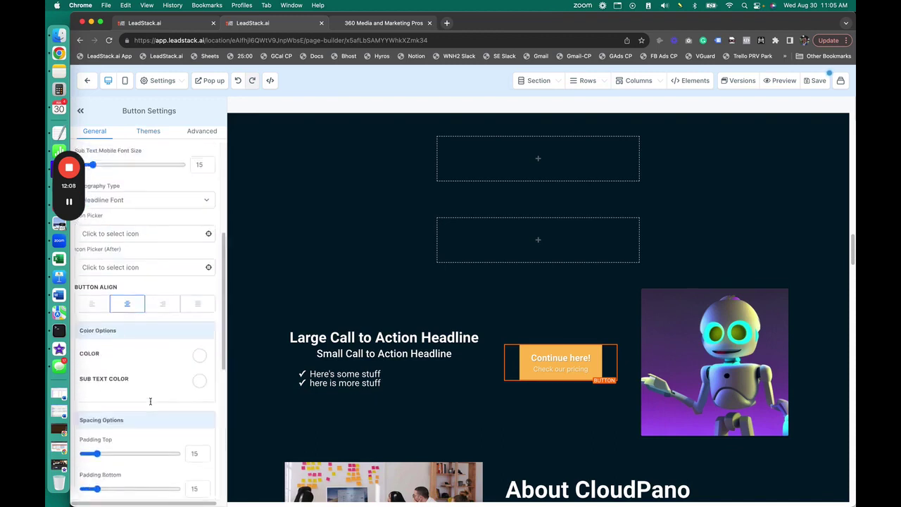
scroll(141, 233, "up", 5)
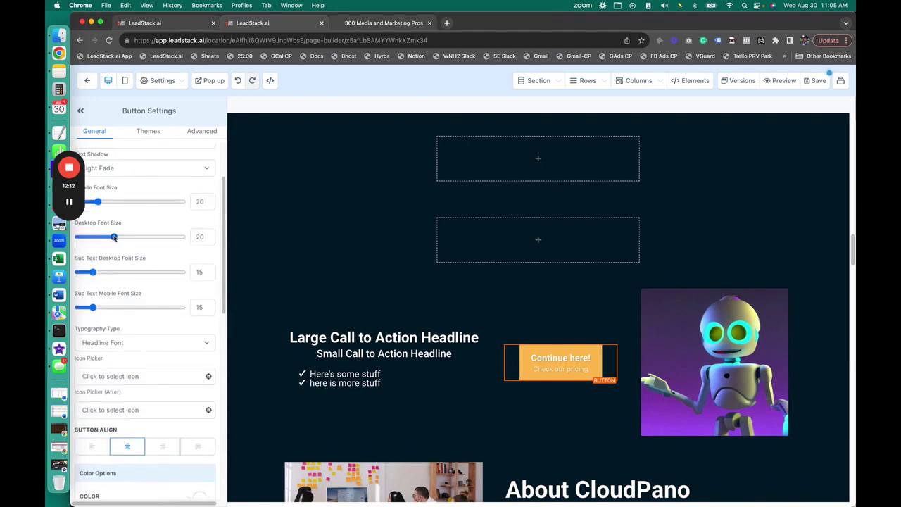
left_click(112, 238)
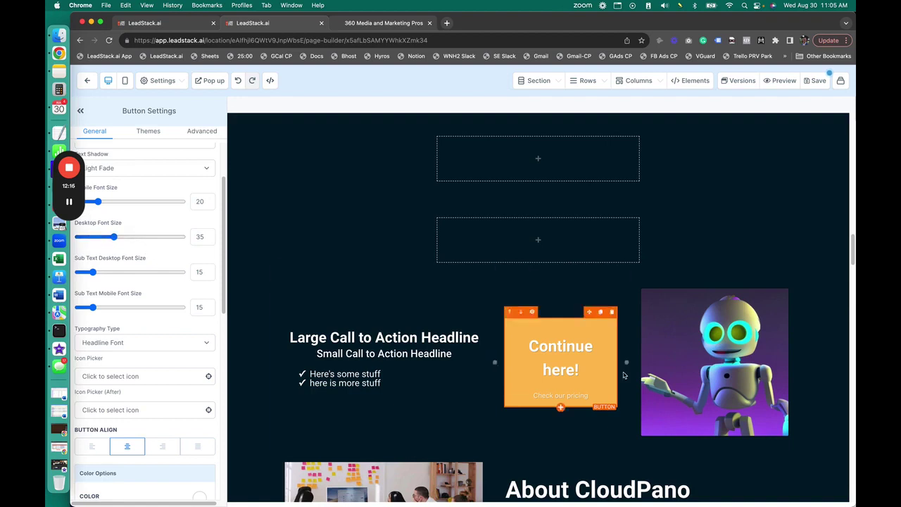
left_click_drag(495, 362, 446, 363)
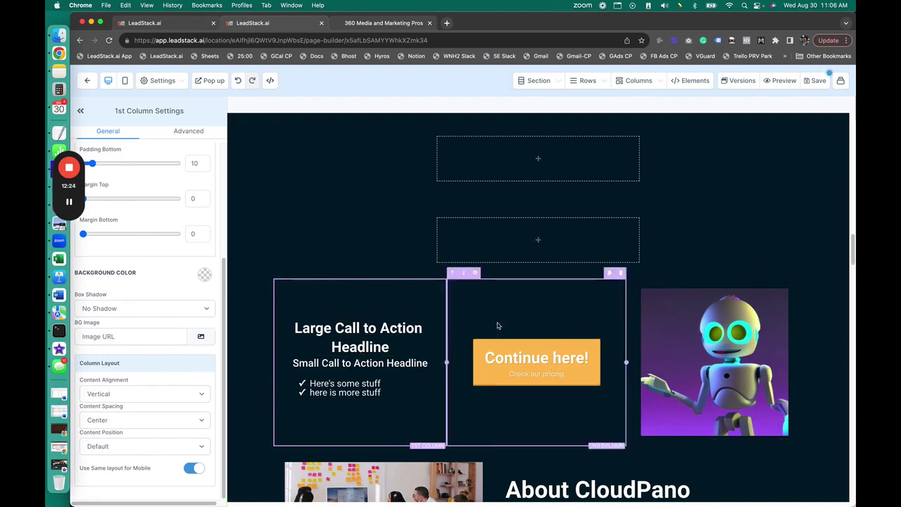
Step: Try the website URL, scroll-to-element and email options for the Continue here! button's link
left_click(560, 364)
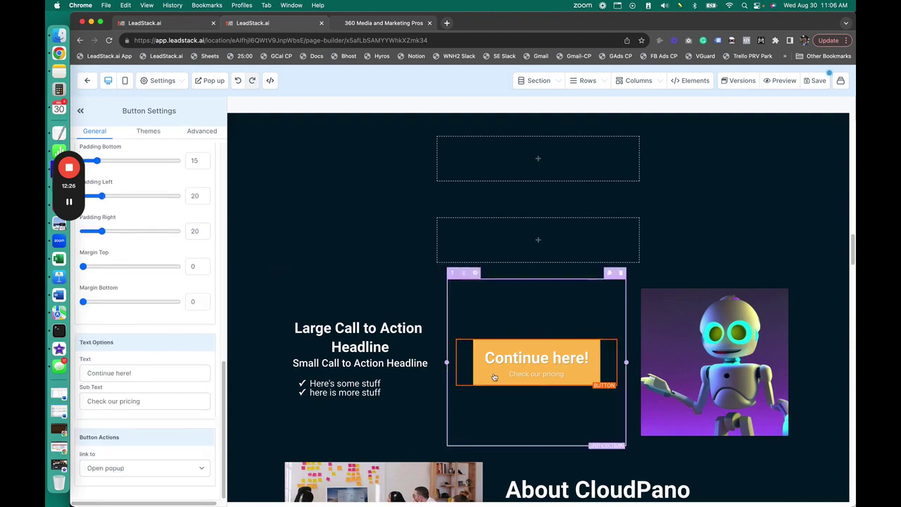
left_click(138, 468)
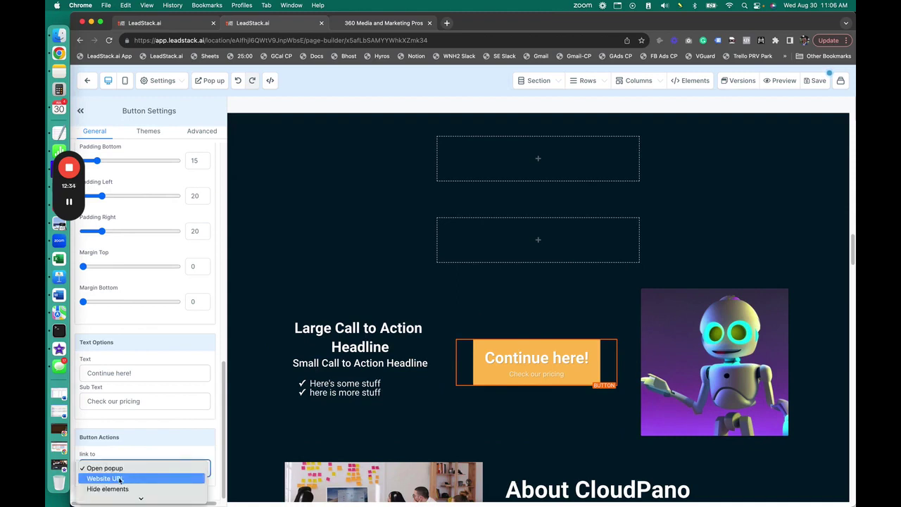
left_click(120, 479)
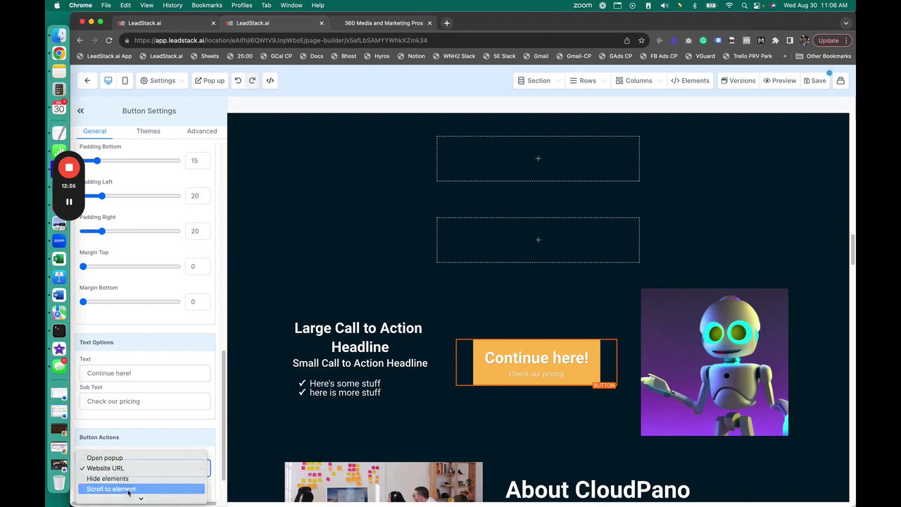
left_click(138, 488)
left_click(138, 468)
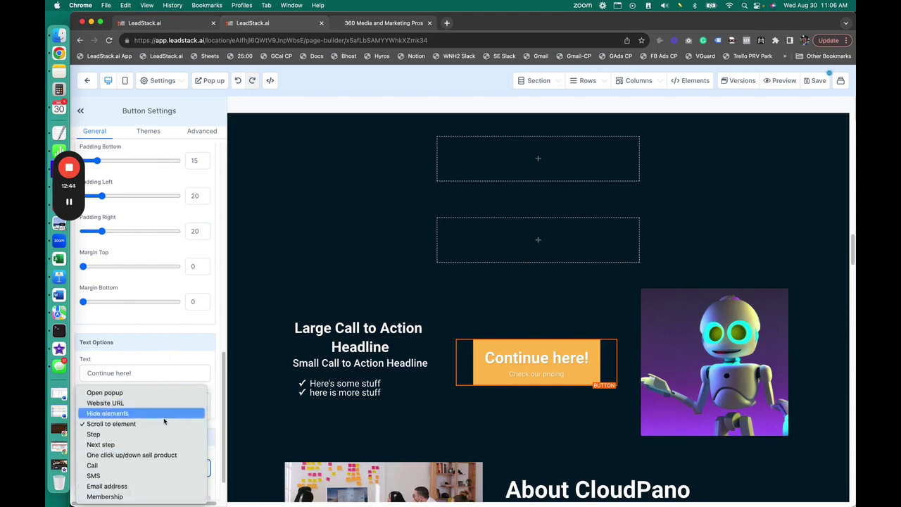
left_click(167, 487)
scroll(140, 422, "down", 1)
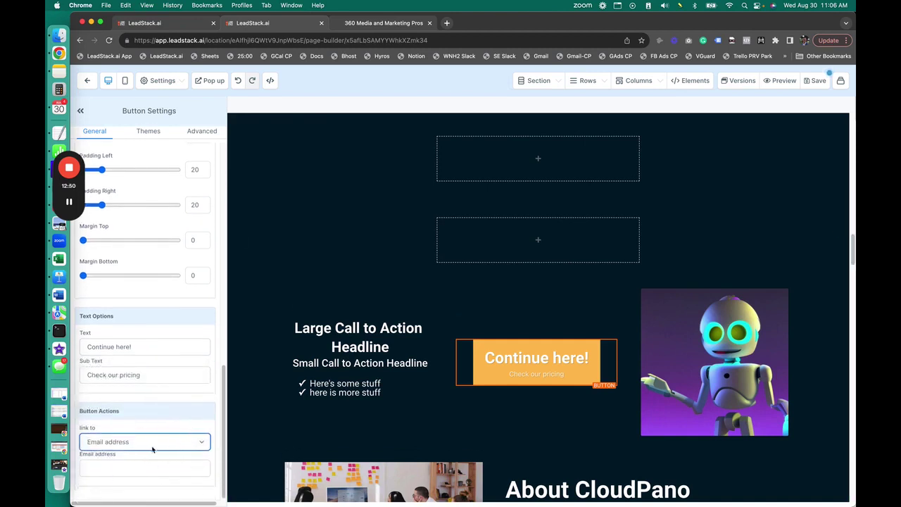
Step: Set Continue here! back to Open popup and save the funnel page
left_click(159, 442)
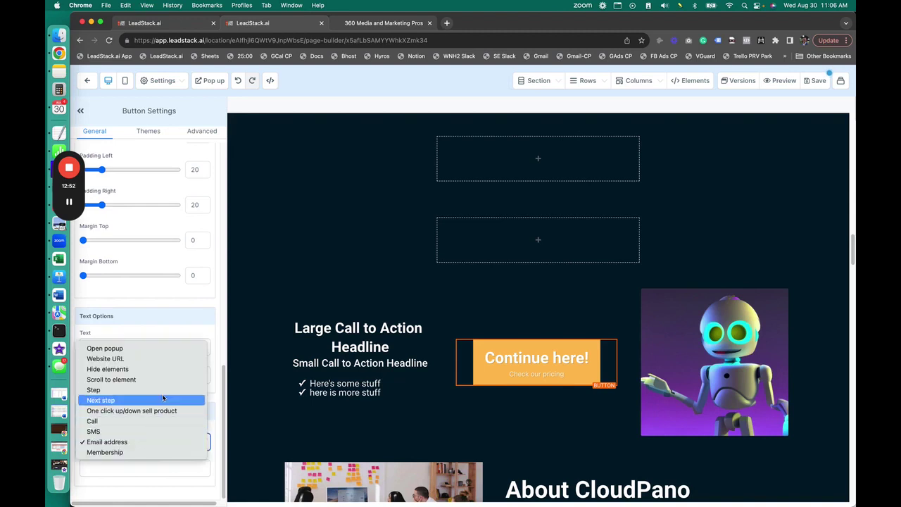
left_click(105, 348)
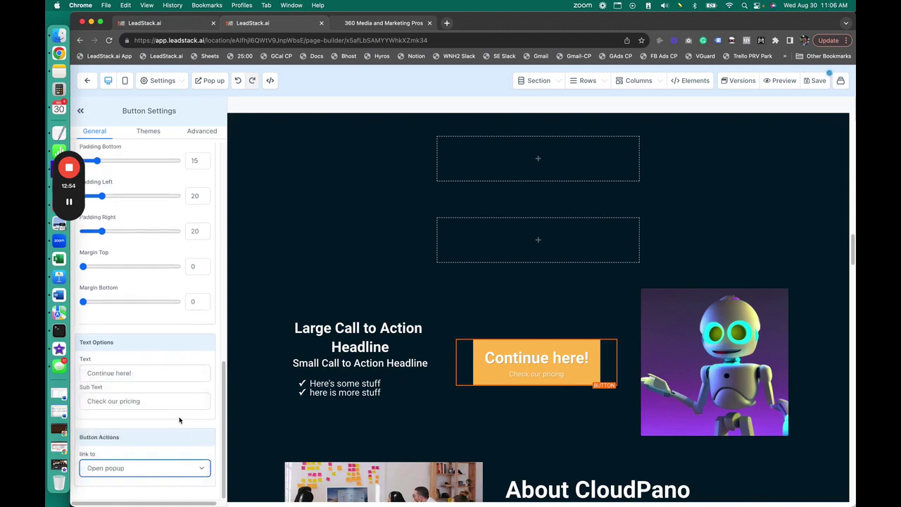
left_click(818, 81)
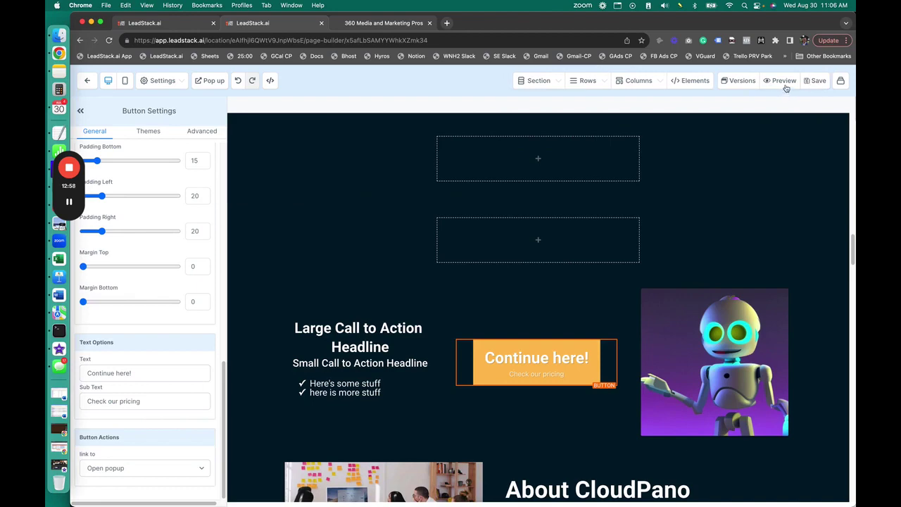
Step: Preview the saved page and confirm Continue here! brings up the pricing popup
left_click(784, 80)
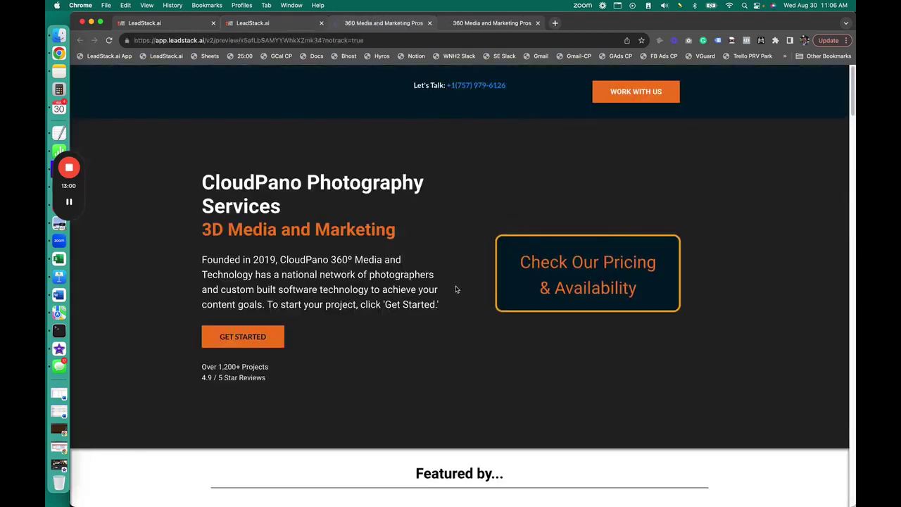
scroll(458, 288, "down", 3)
scroll(164, 335, "down", 5)
scroll(190, 261, "down", 3)
left_click(614, 136)
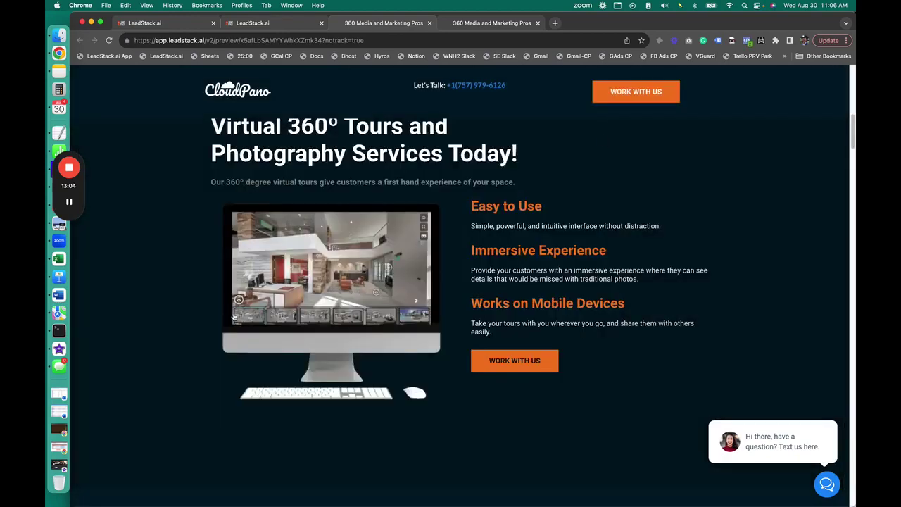
scroll(232, 313, "down", 5)
scroll(231, 307, "down", 3)
scroll(230, 307, "up", 5)
scroll(232, 310, "down", 2)
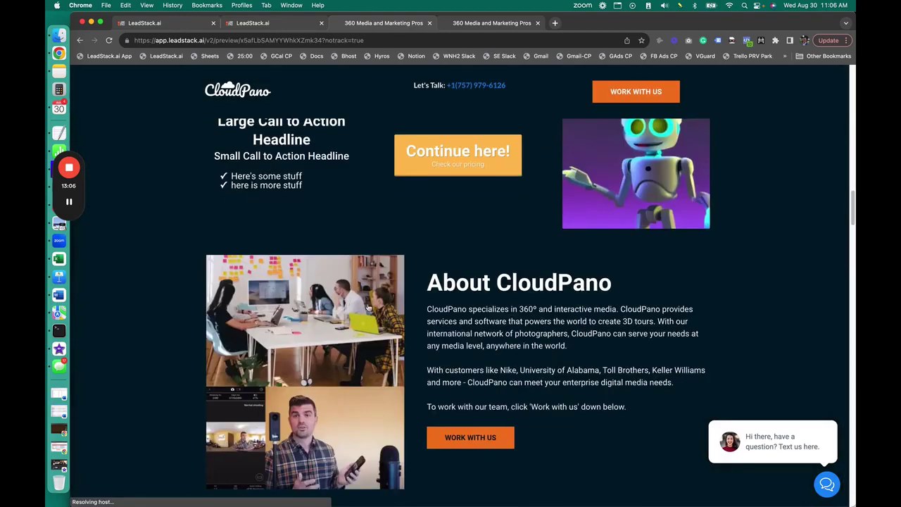
scroll(261, 313, "up", 3)
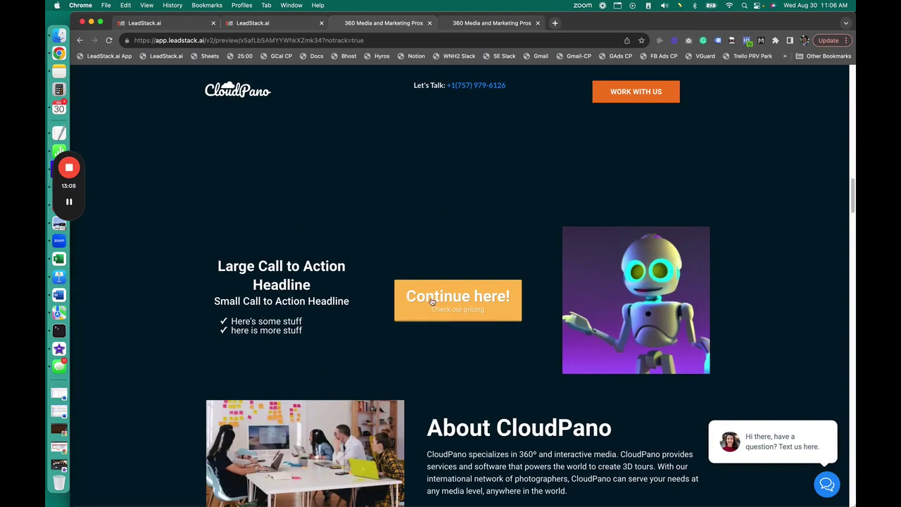
left_click(464, 300)
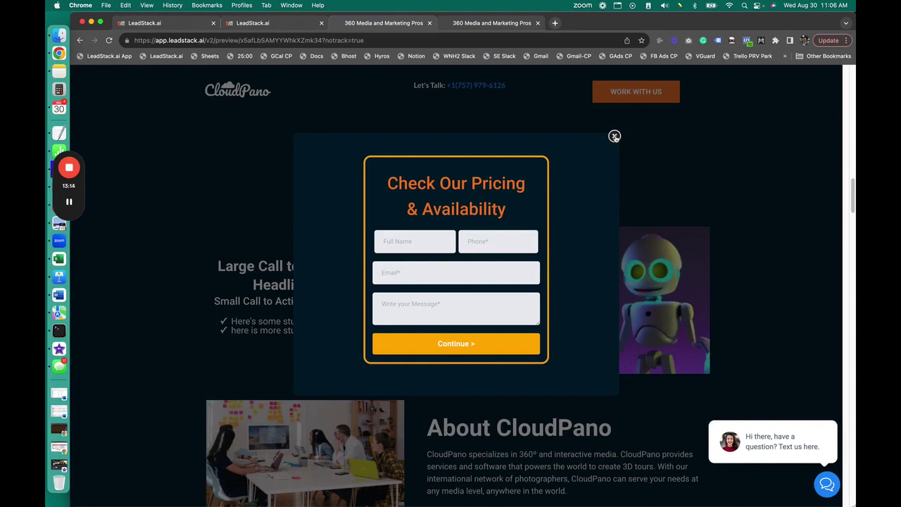
left_click(615, 136)
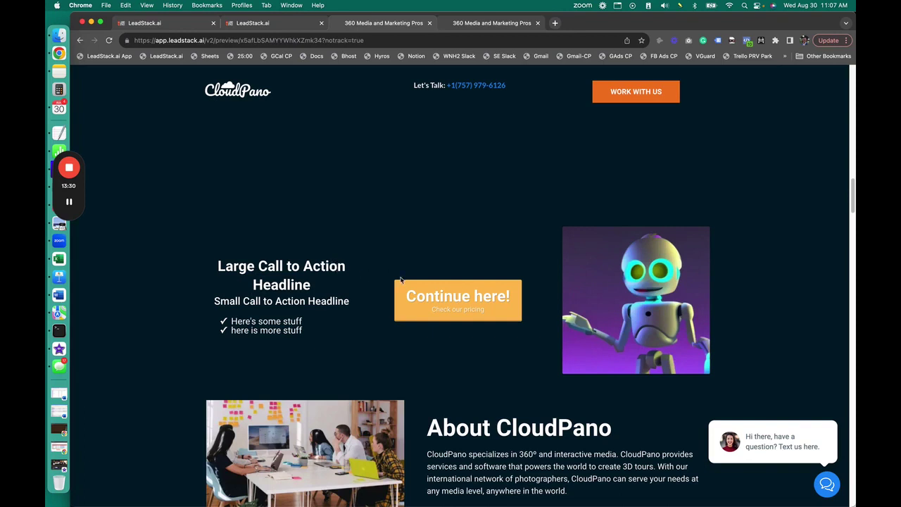
Step: Confirm WORK WITH US also opens the pricing popup, then retry Continue here!
left_click(634, 98)
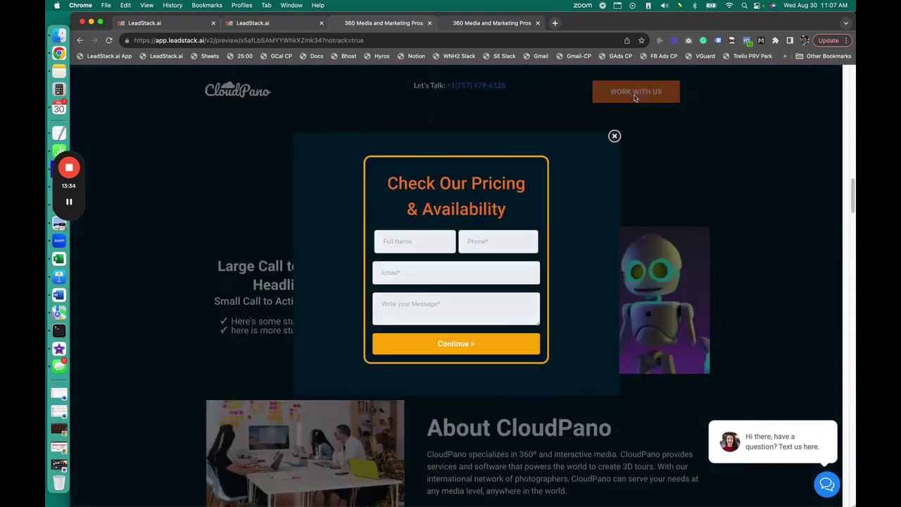
left_click(615, 140)
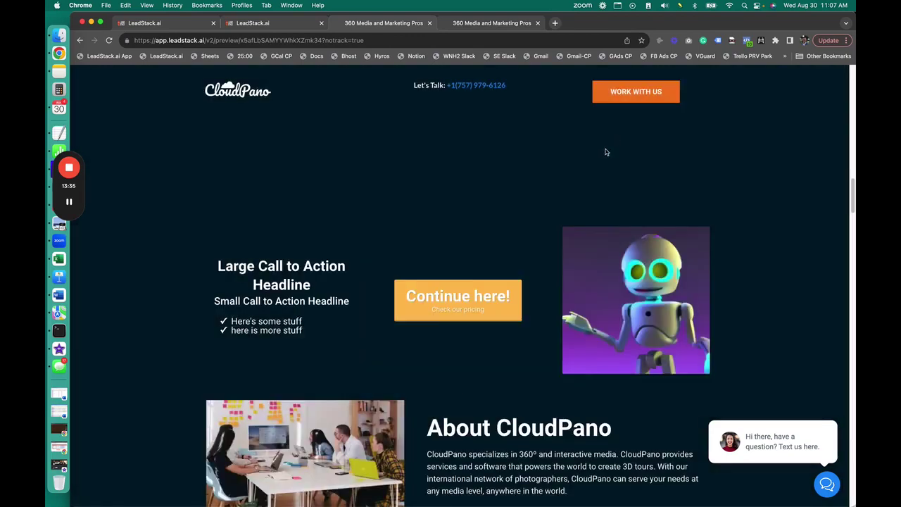
left_click(473, 299)
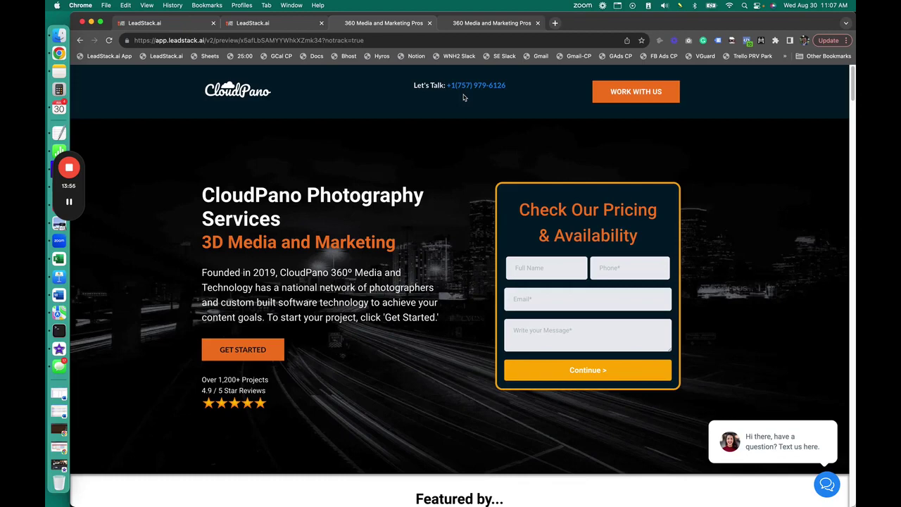
Step: Open and close the Get Started pricing popup, then switch back to the first LeadStack.ai tab
left_click(236, 350)
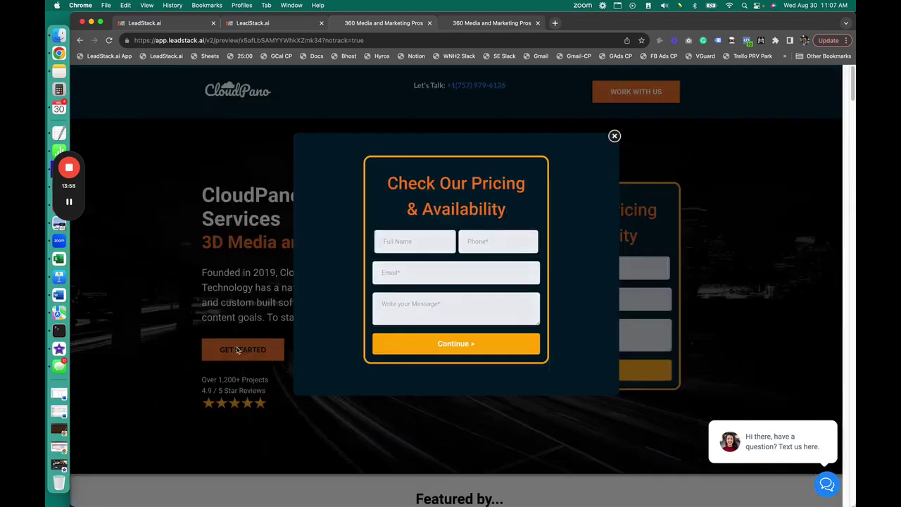
left_click(614, 136)
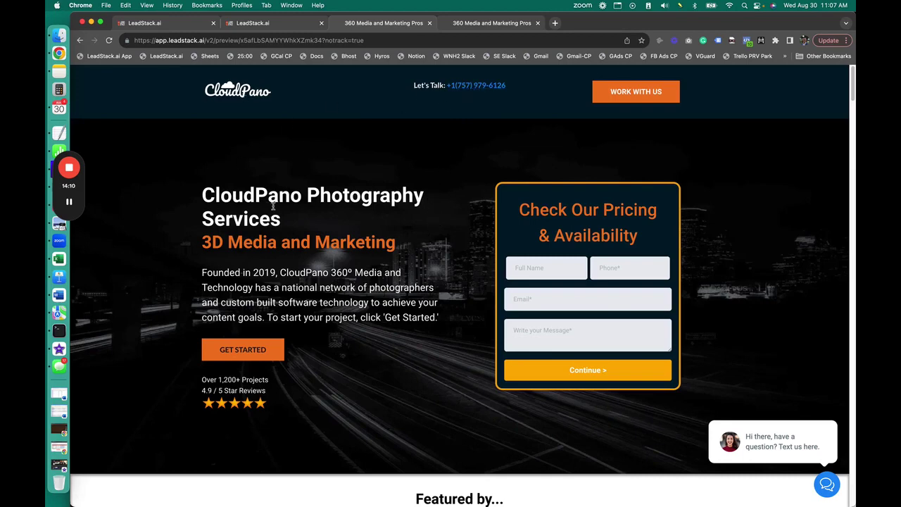
scroll(312, 238, "down", 10)
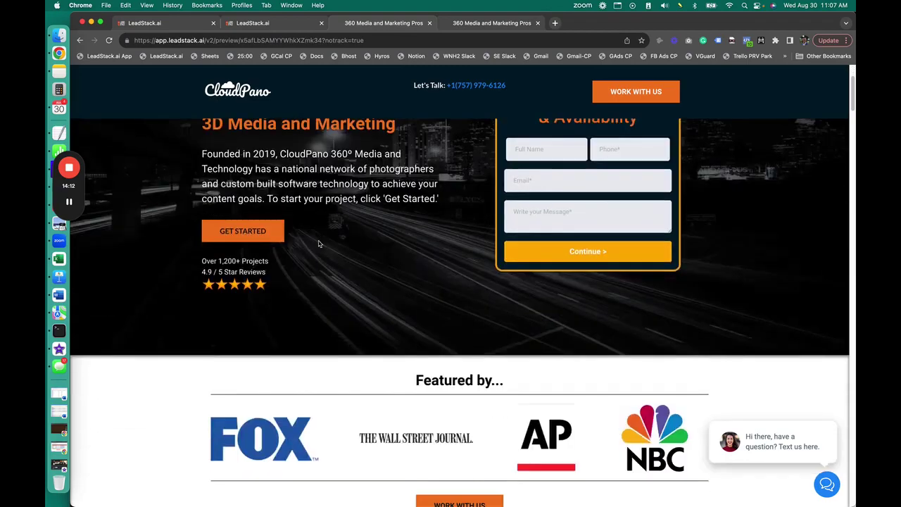
scroll(312, 238, "down", 5)
scroll(331, 233, "down", 2)
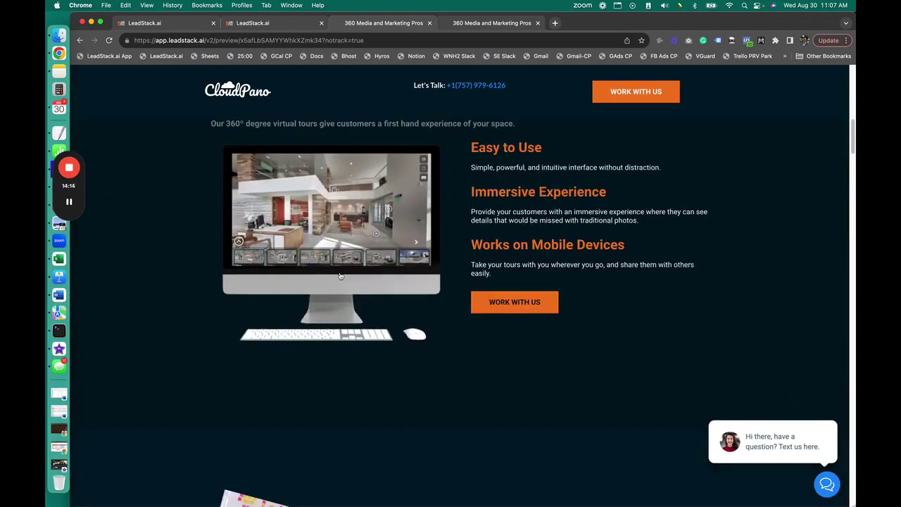
scroll(411, 338, "down", 10)
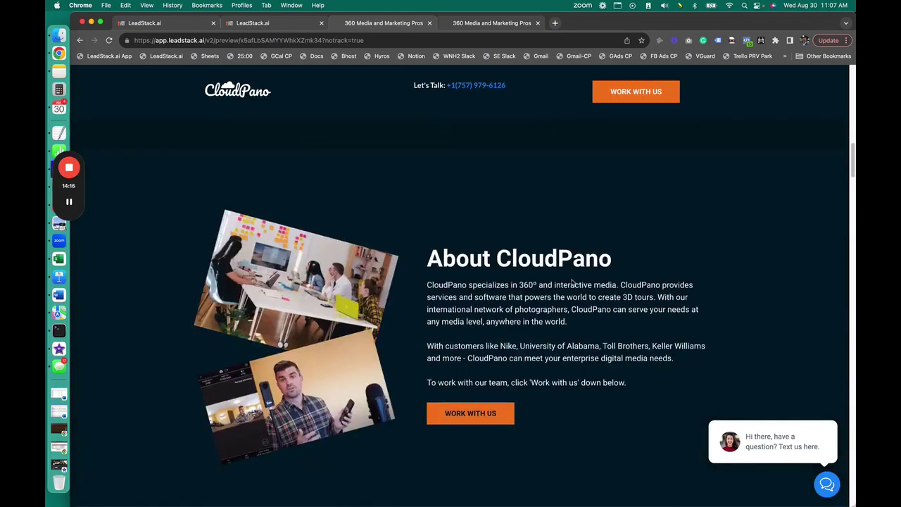
scroll(572, 282, "down", 2)
scroll(571, 268, "down", 5)
scroll(571, 269, "down", 3)
scroll(571, 261, "down", 10)
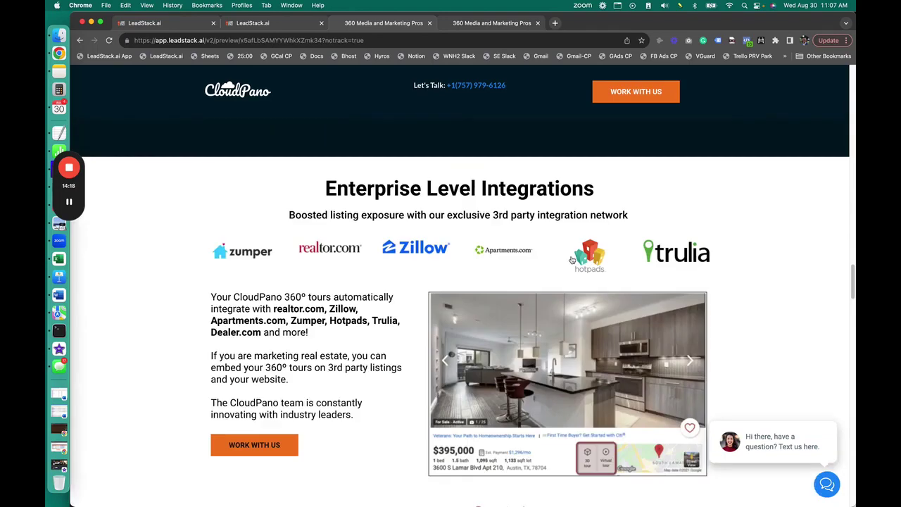
scroll(531, 270, "down", 10)
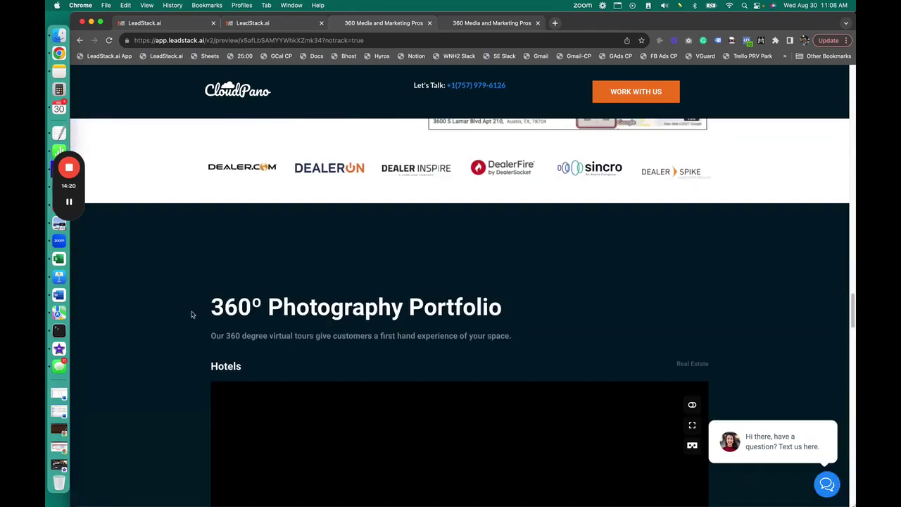
scroll(202, 301, "down", 5)
scroll(190, 295, "down", 8)
scroll(188, 294, "down", 5)
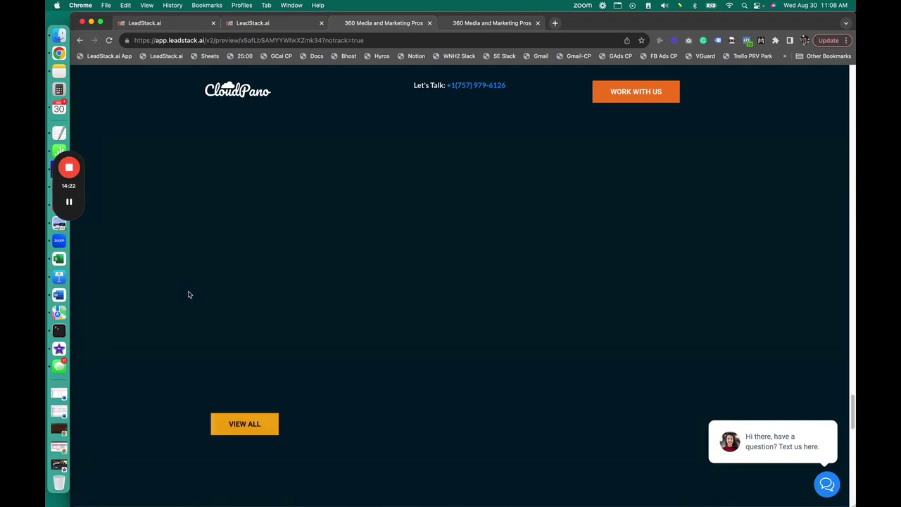
scroll(188, 294, "down", 5)
scroll(188, 294, "down", 5)
scroll(189, 294, "down", 3)
scroll(189, 297, "down", 5)
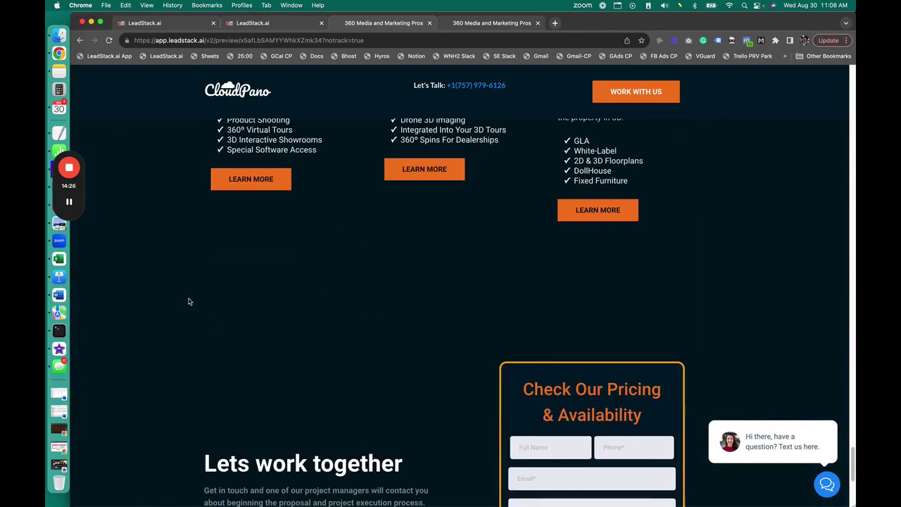
scroll(192, 309, "down", 1)
scroll(193, 308, "down", 5)
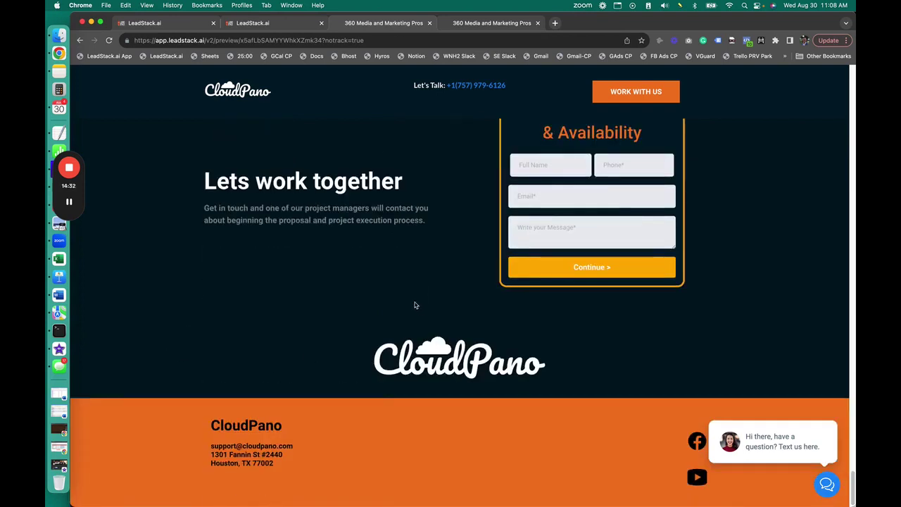
left_click(180, 22)
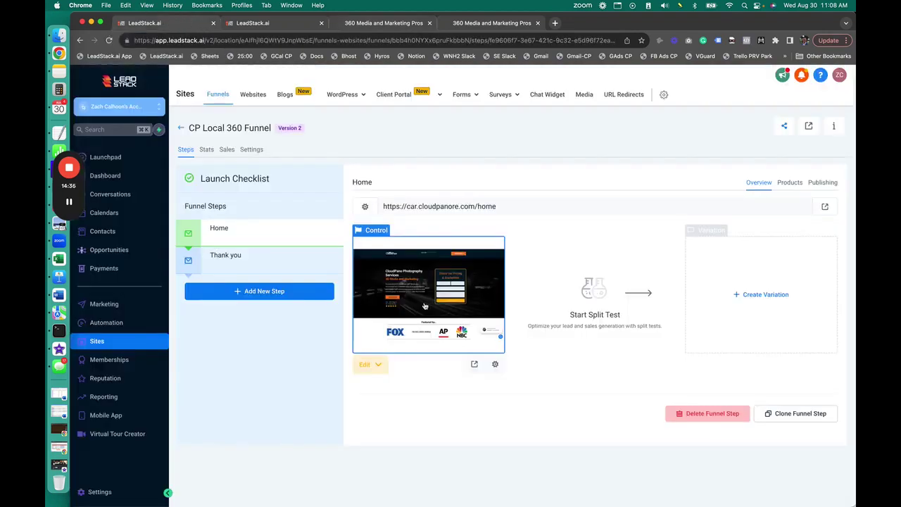
Step: View the Thank you step, then the Home step, then go back to the Funnels list
left_click(256, 270)
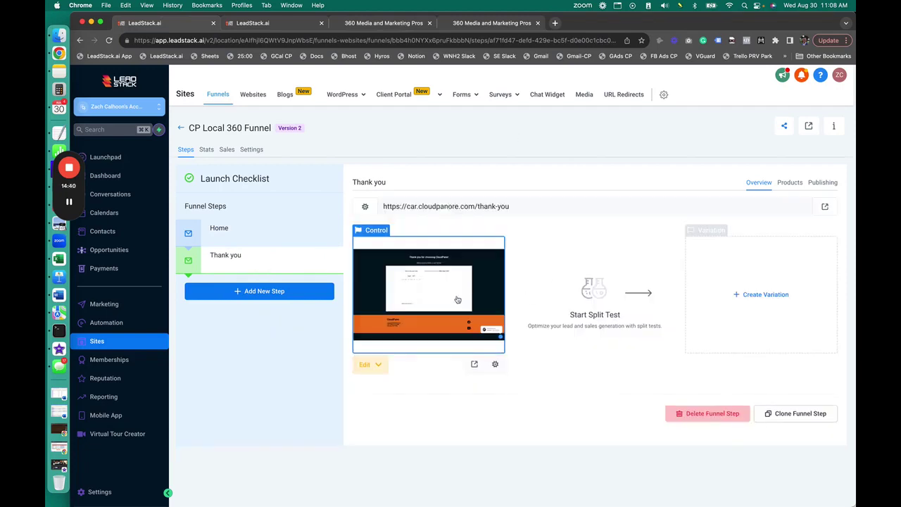
left_click(265, 237)
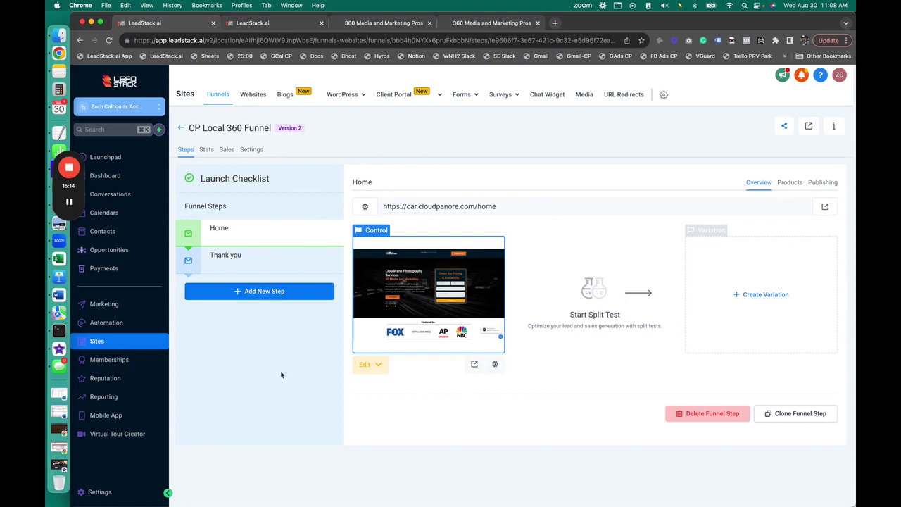
left_click(179, 128)
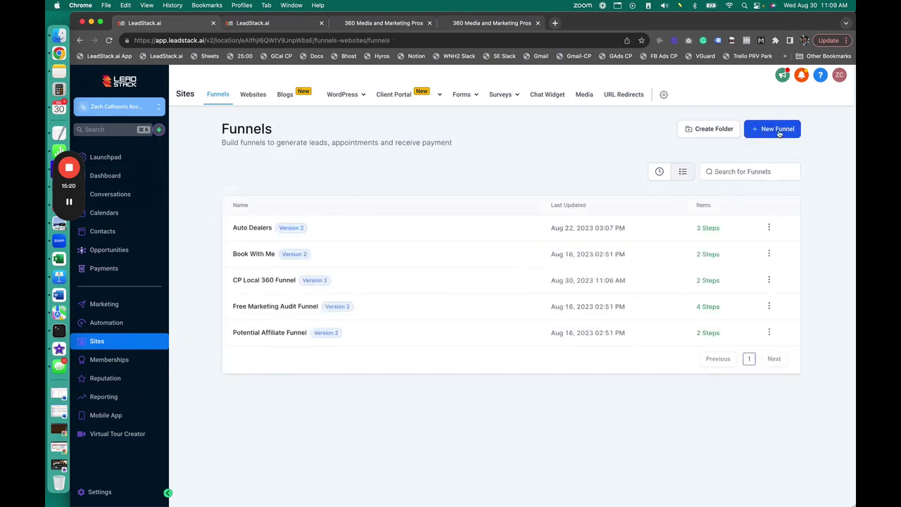
Step: Create a new funnel from a template and filter the library to Health & Wellness
left_click(252, 227)
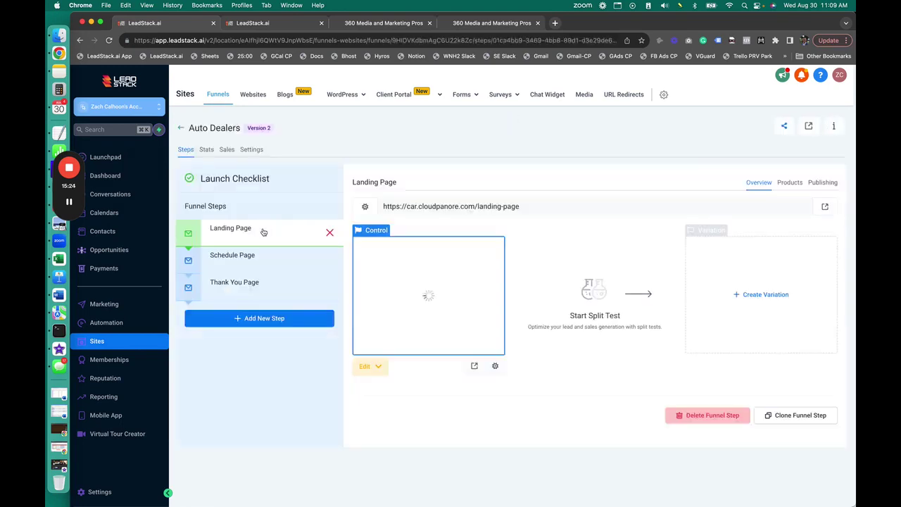
left_click(181, 128)
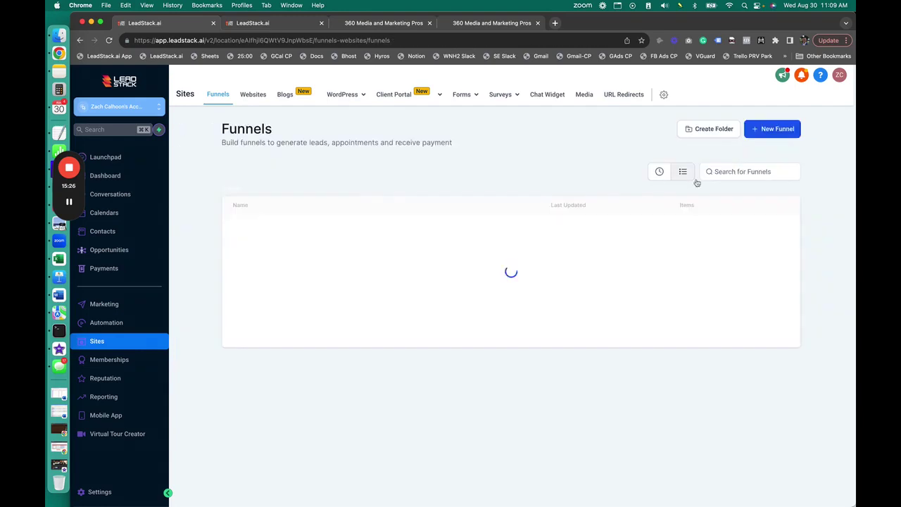
left_click(771, 129)
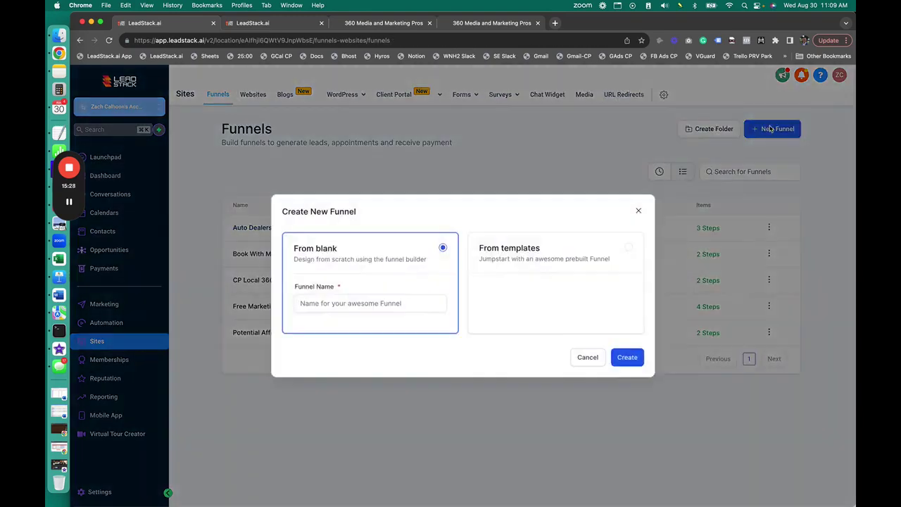
left_click(377, 296)
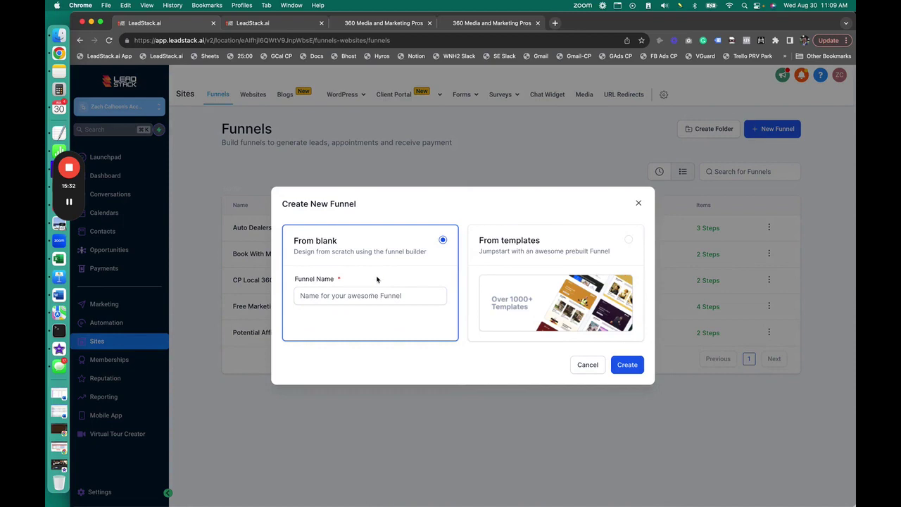
left_click(591, 299)
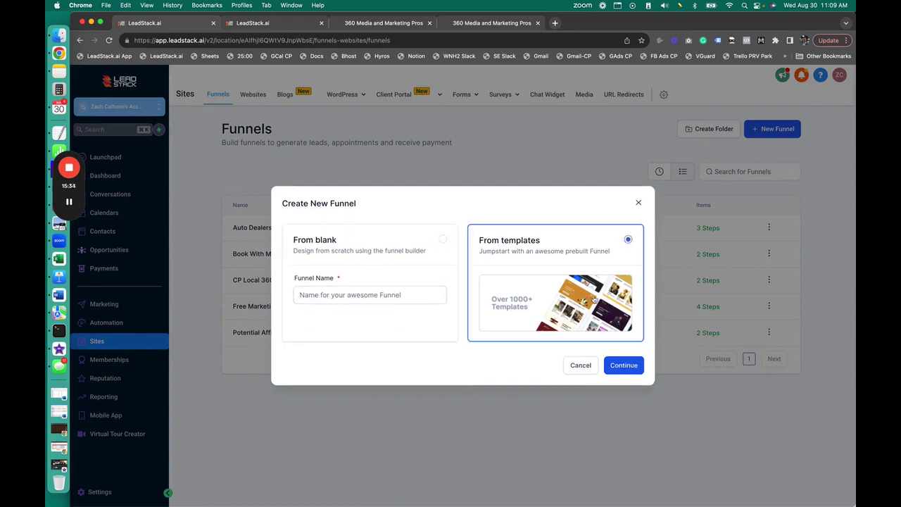
left_click(623, 365)
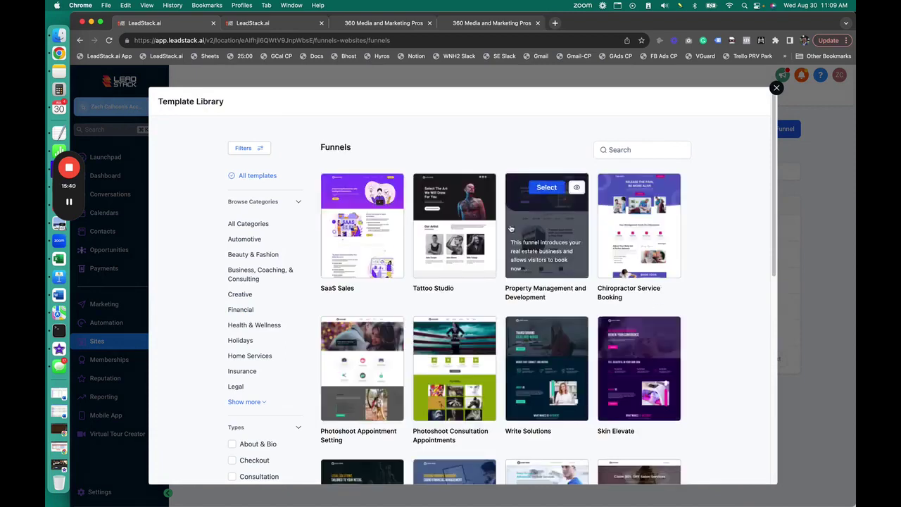
left_click(264, 325)
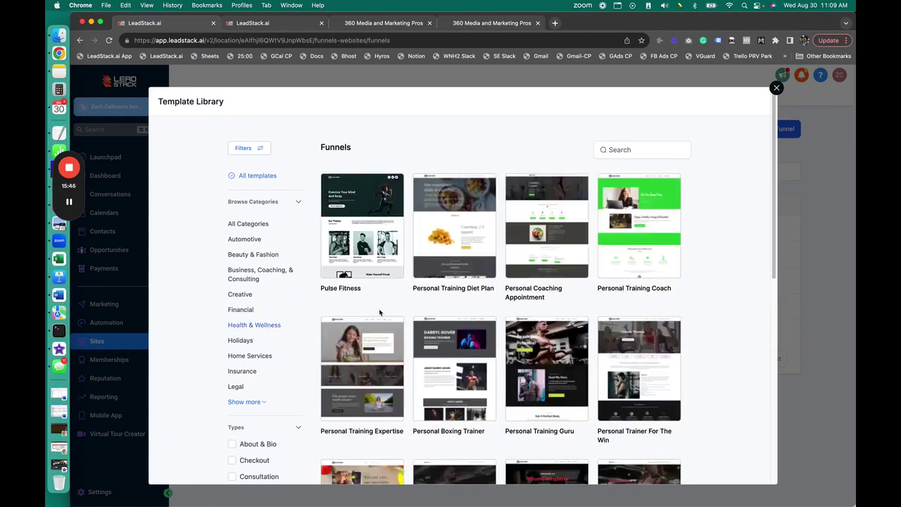
scroll(384, 309, "down", 5)
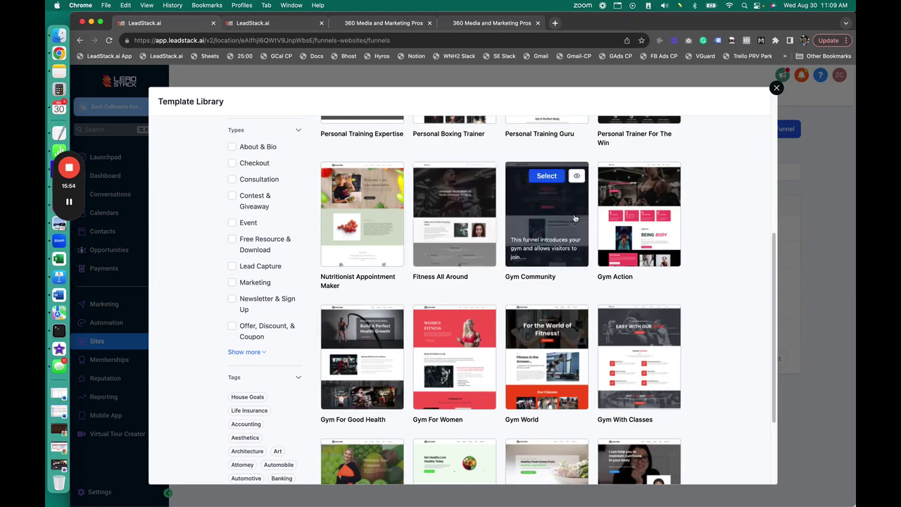
mouse_move(454, 356)
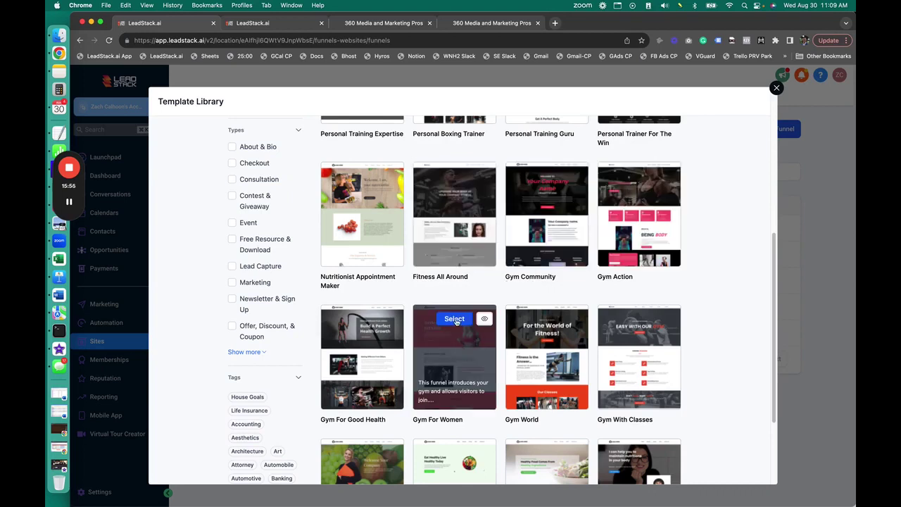
left_click(454, 323)
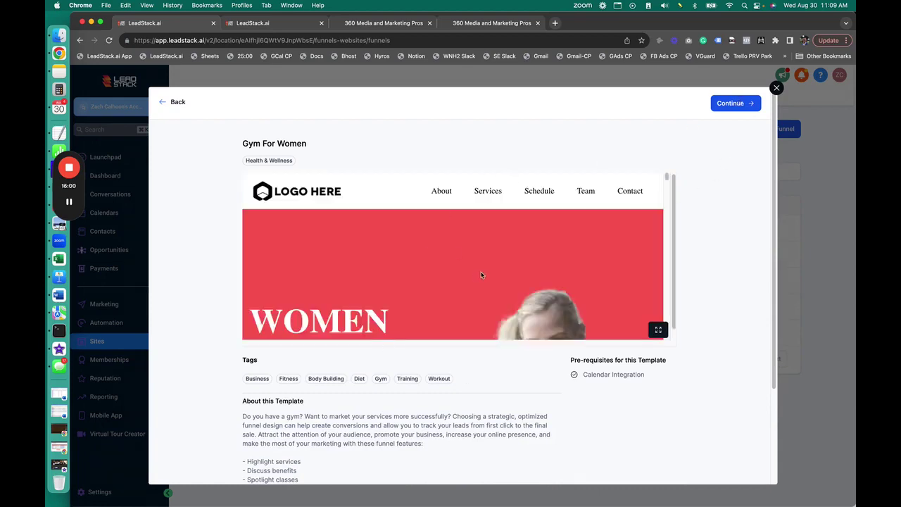
scroll(484, 268, "down", 2)
scroll(484, 269, "down", 5)
scroll(484, 269, "down", 5)
scroll(484, 269, "down", 5)
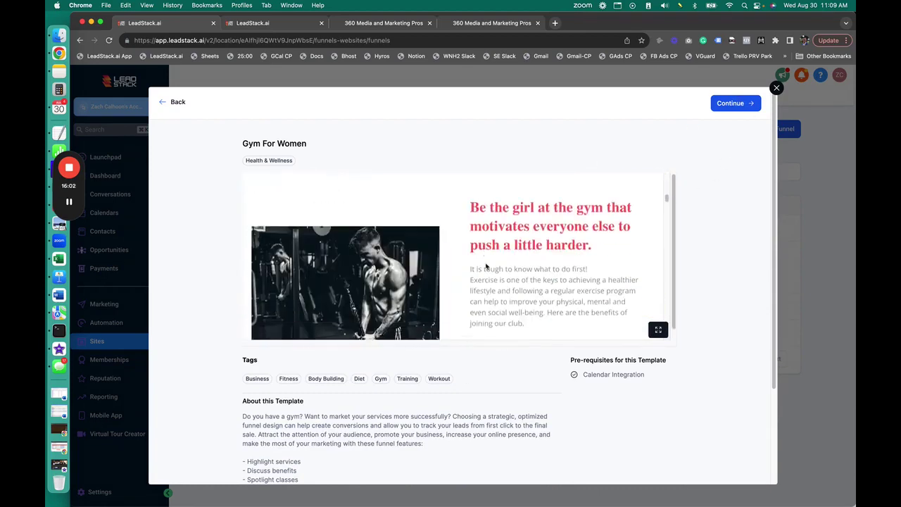
scroll(484, 269, "down", 3)
scroll(485, 266, "down", 5)
scroll(486, 266, "down", 5)
scroll(486, 266, "down", 5)
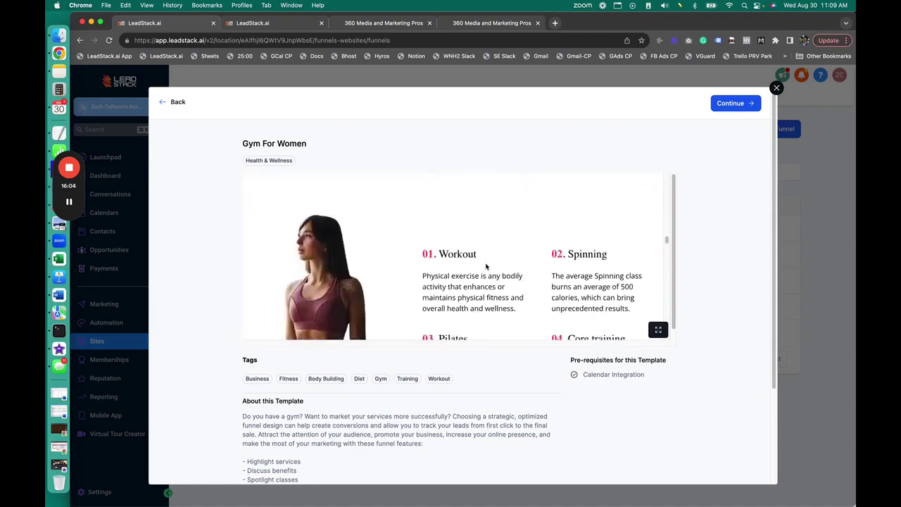
scroll(485, 266, "down", 3)
scroll(487, 266, "down", 5)
scroll(487, 266, "down", 5)
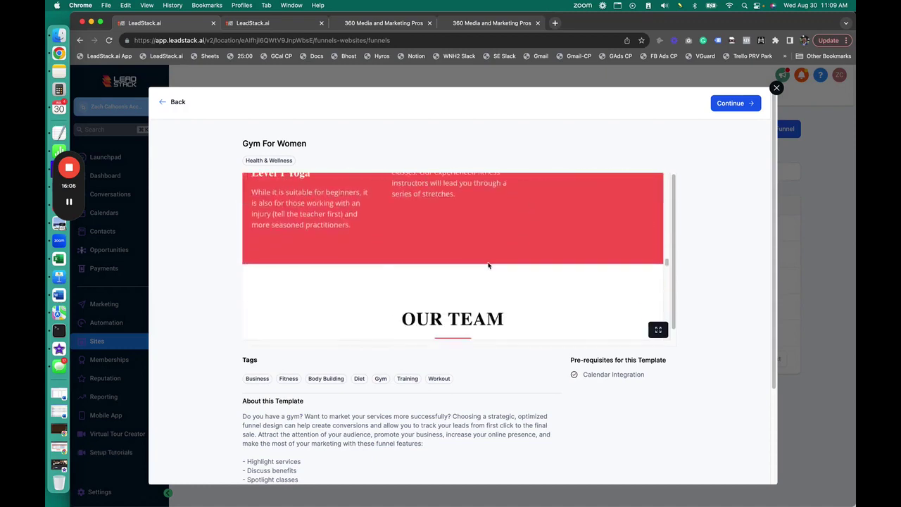
scroll(487, 266, "down", 4)
scroll(487, 266, "down", 4)
scroll(489, 265, "down", 5)
scroll(488, 266, "down", 4)
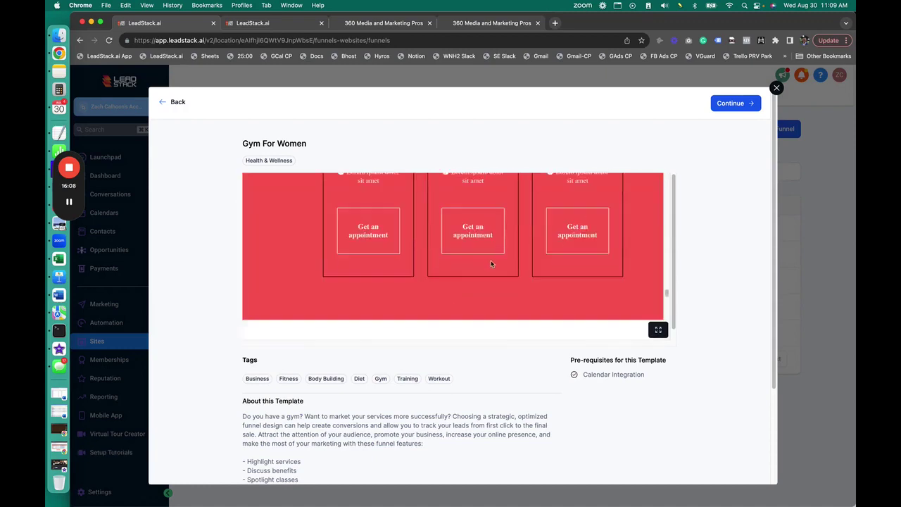
scroll(497, 272, "down", 5)
scroll(500, 267, "down", 5)
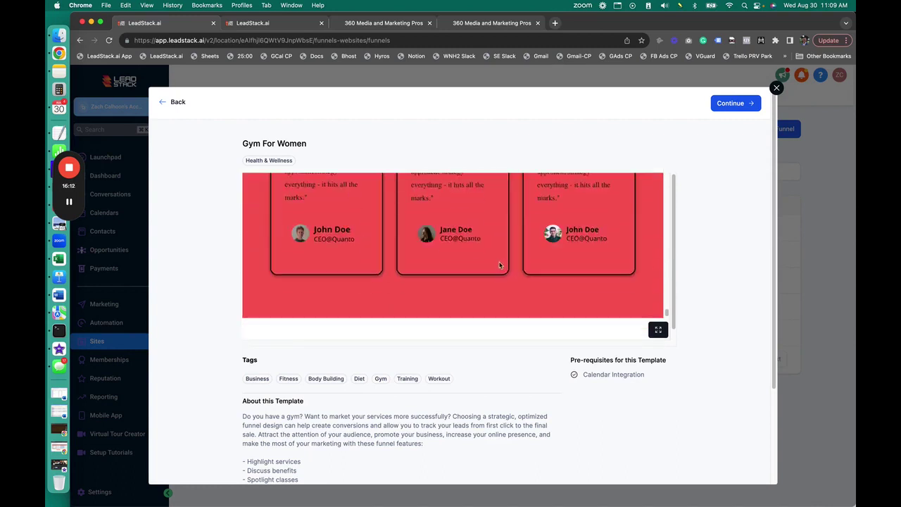
scroll(501, 264, "down", 5)
scroll(502, 260, "down", 5)
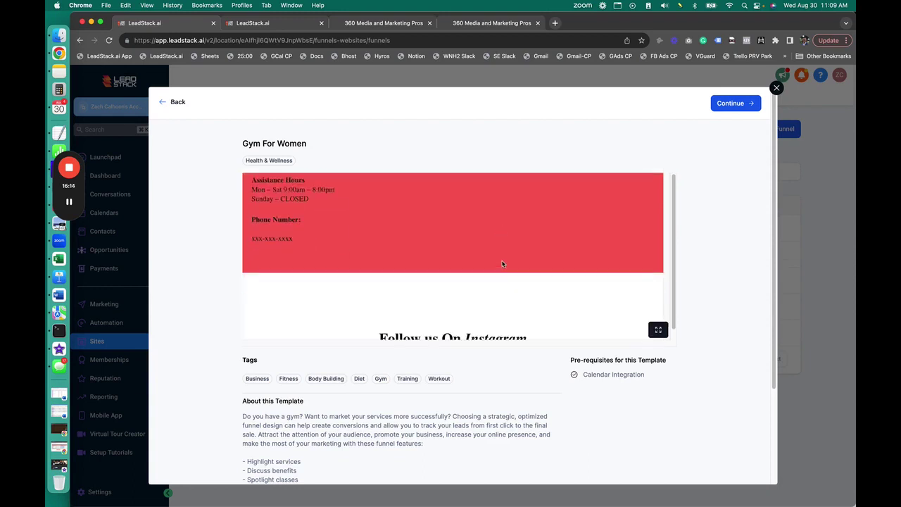
scroll(501, 260, "down", 5)
scroll(505, 262, "up", 3)
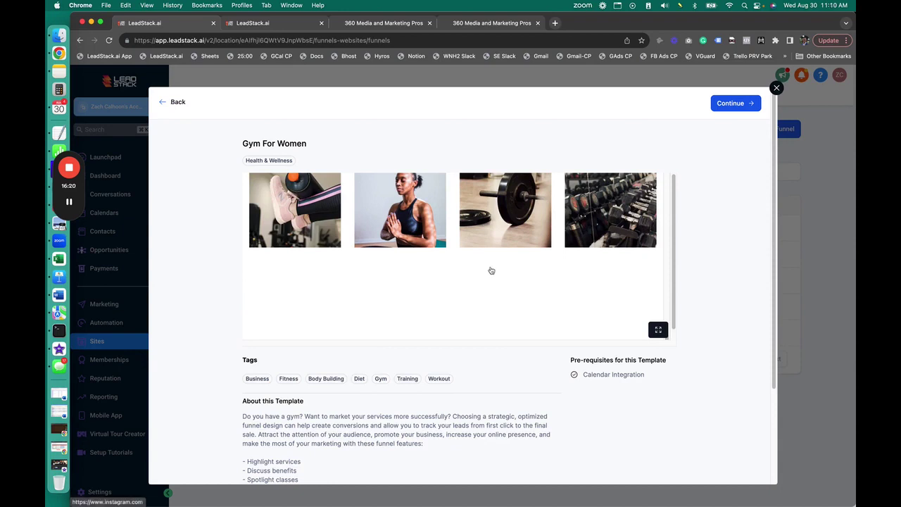
scroll(491, 272, "down", 3)
scroll(491, 273, "down", 3)
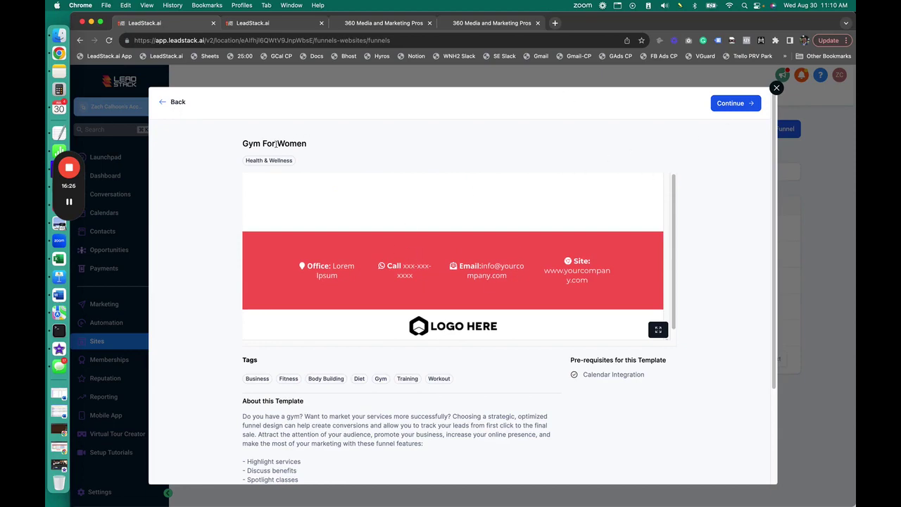
left_click(178, 102)
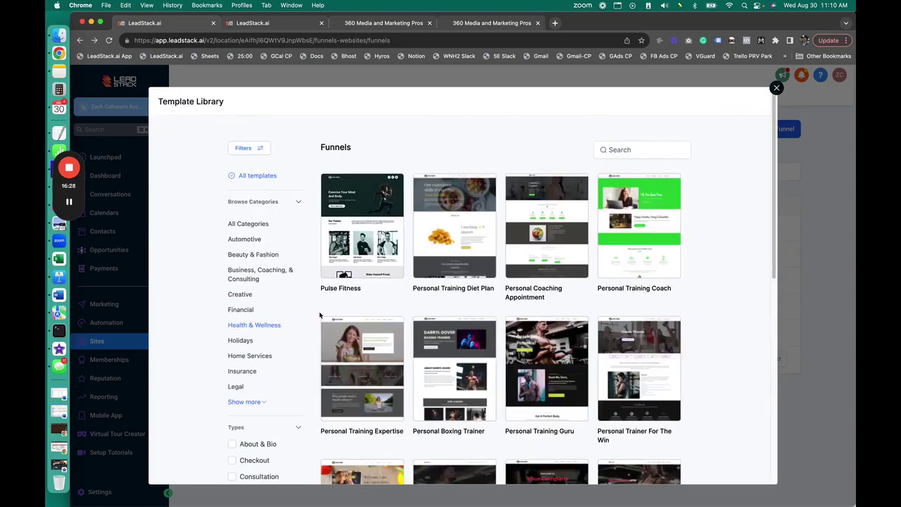
scroll(583, 315, "down", 4)
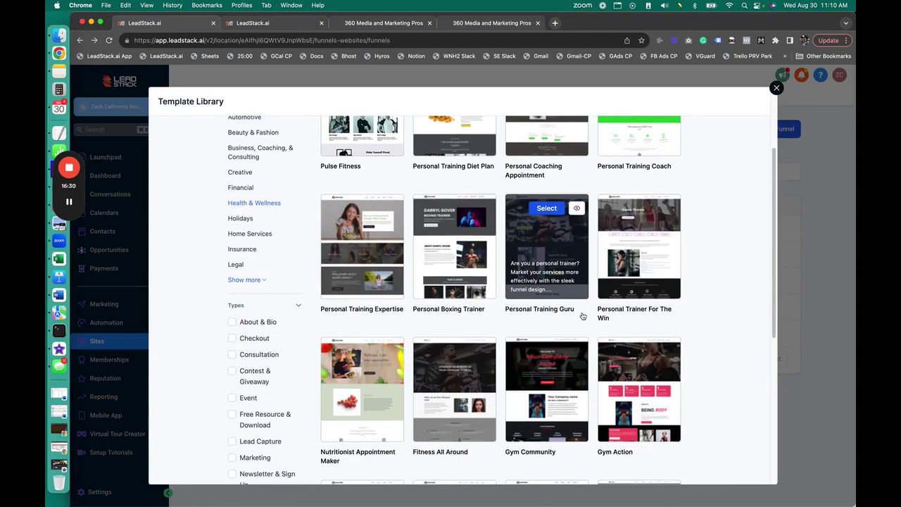
Step: Filter templates to Real Estate and preview the Professional Realtor Leads template
left_click(256, 281)
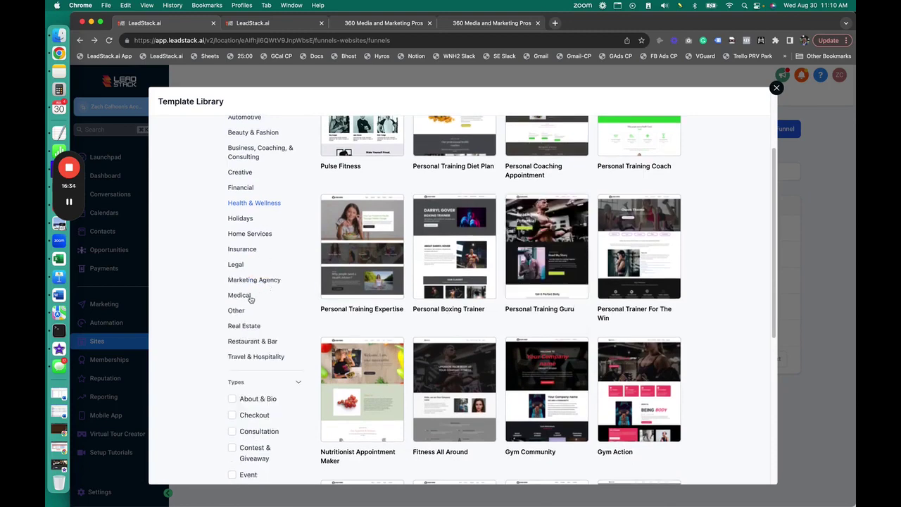
left_click(240, 294)
left_click(245, 326)
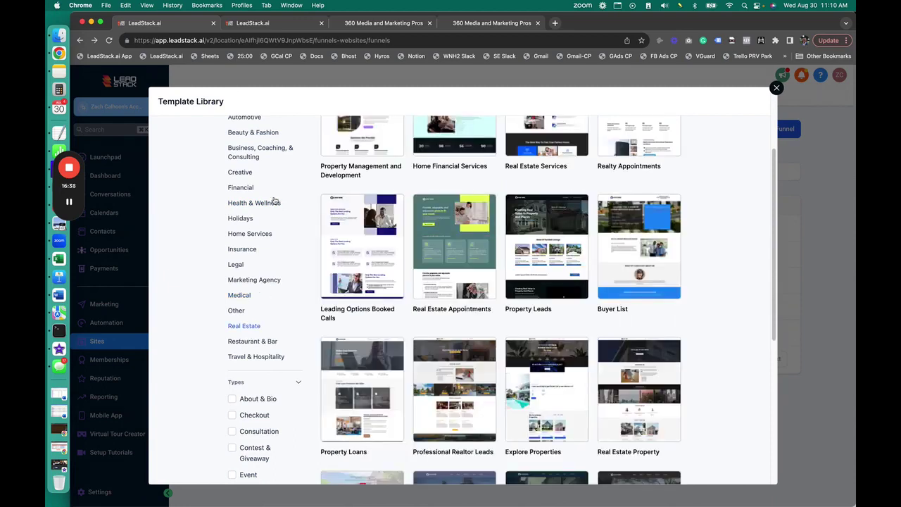
mouse_move(454, 389)
left_click(454, 351)
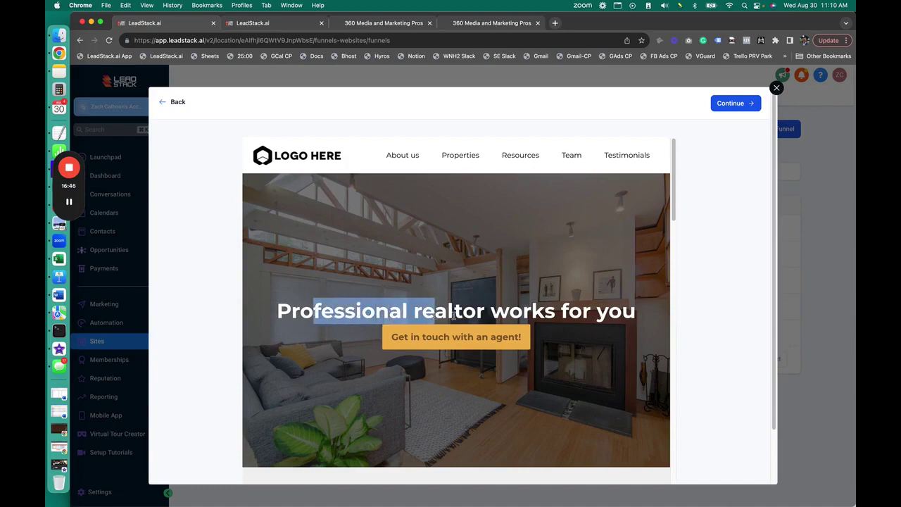
scroll(566, 298, "down", 3)
scroll(566, 299, "down", 5)
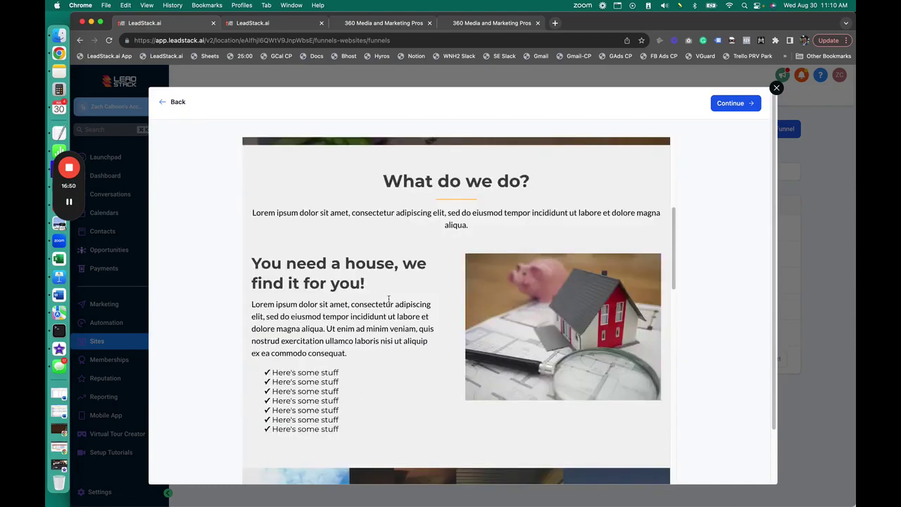
scroll(352, 324, "down", 8)
scroll(392, 290, "down", 4)
scroll(392, 289, "down", 5)
scroll(422, 302, "down", 5)
scroll(493, 303, "down", 4)
scroll(582, 307, "down", 2)
scroll(583, 307, "down", 4)
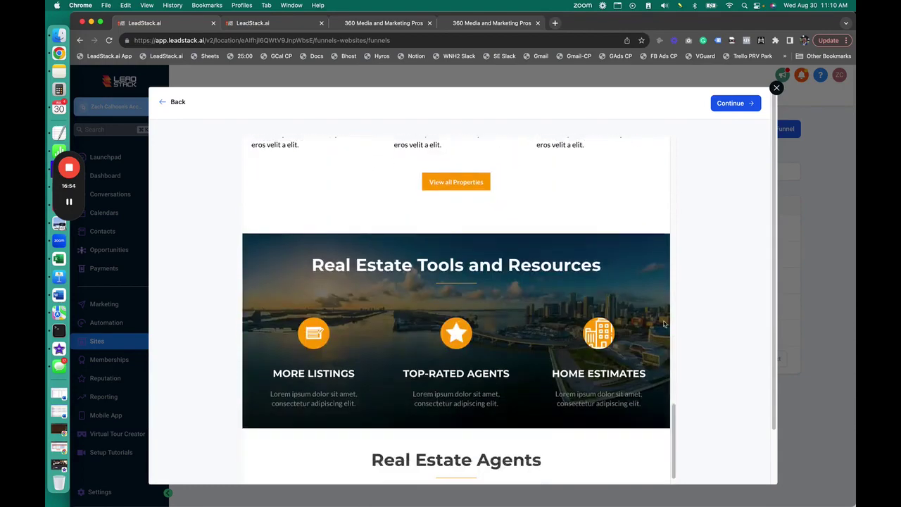
scroll(679, 327, "down", 2)
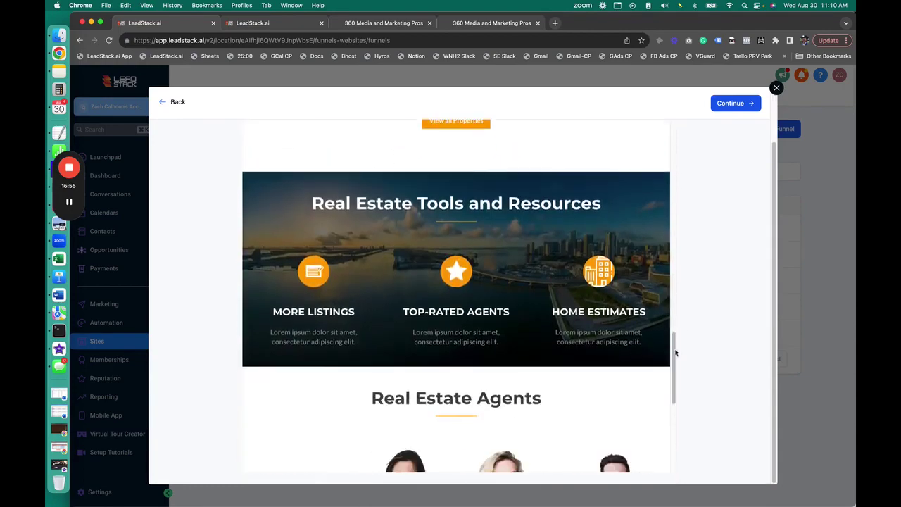
scroll(478, 373, "down", 8)
scroll(433, 338, "up", 4)
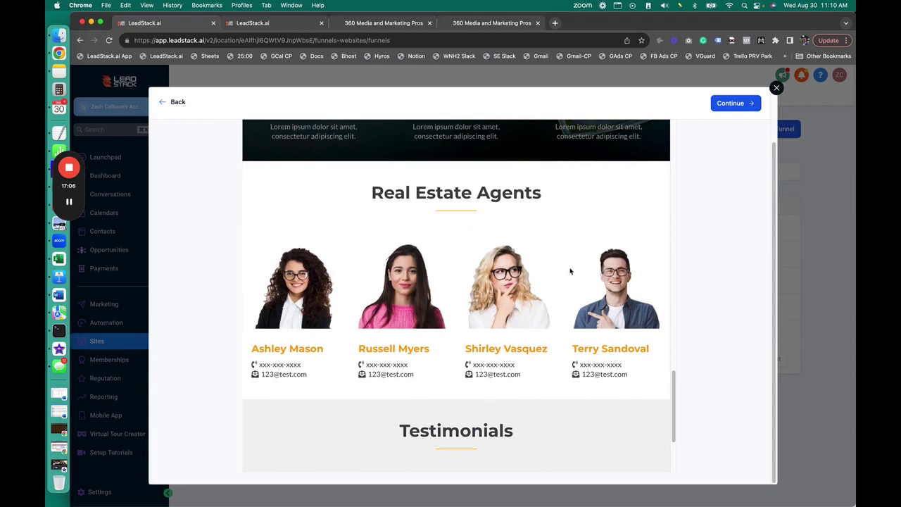
scroll(532, 313, "down", 5)
scroll(528, 295, "down", 3)
scroll(528, 295, "up", 10)
scroll(521, 291, "up", 8)
scroll(521, 291, "up", 5)
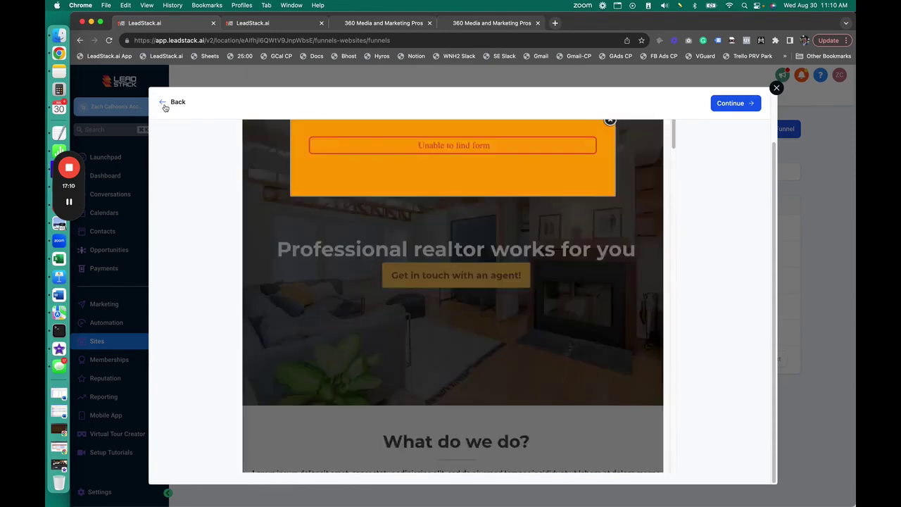
Step: Return to the template library and preview the Quality Home Search template
left_click(173, 102)
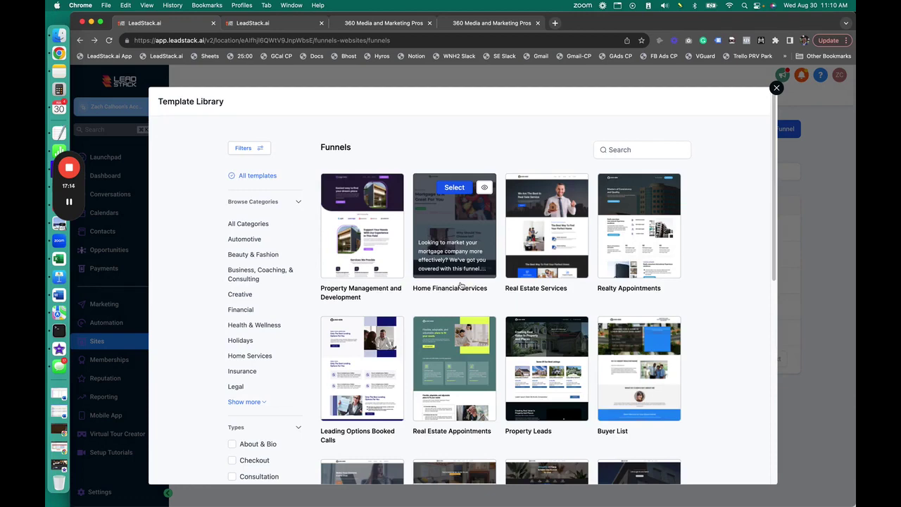
scroll(594, 400, "down", 4)
mouse_move(639, 378)
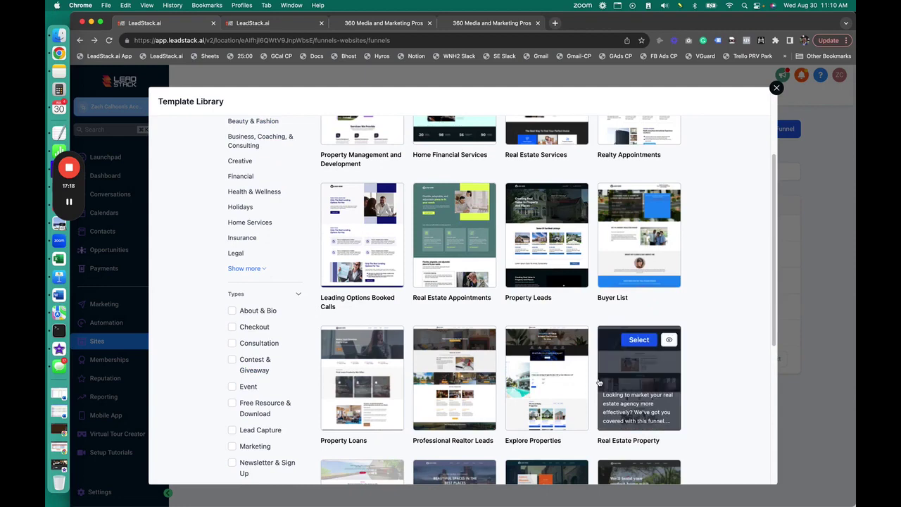
scroll(599, 383, "down", 4)
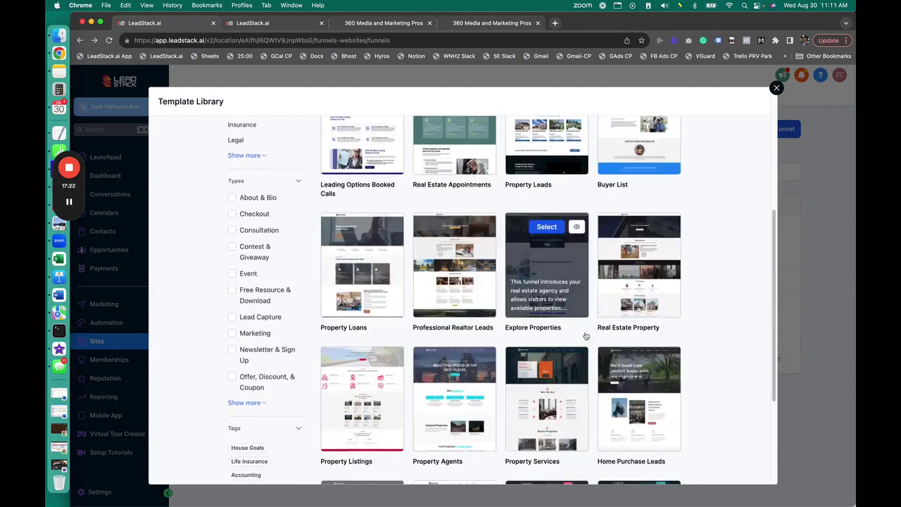
scroll(595, 336, "down", 5)
scroll(595, 336, "down", 3)
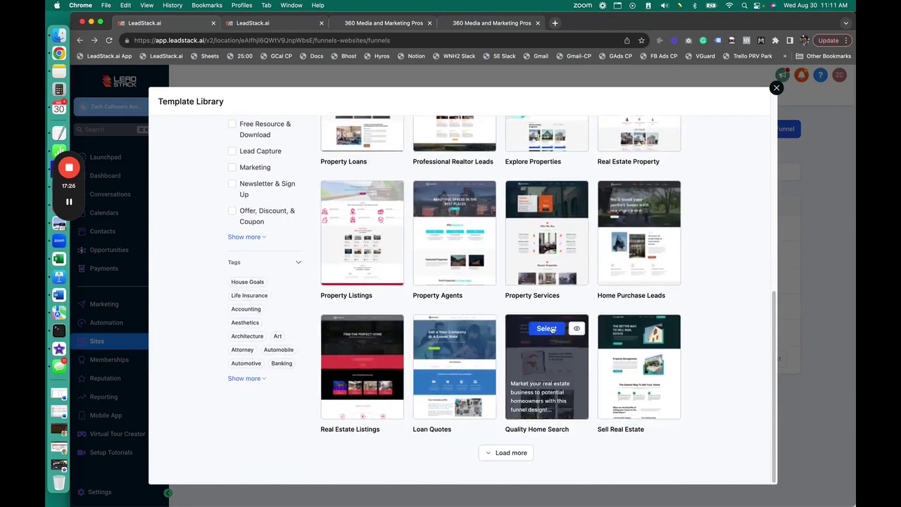
left_click(549, 329)
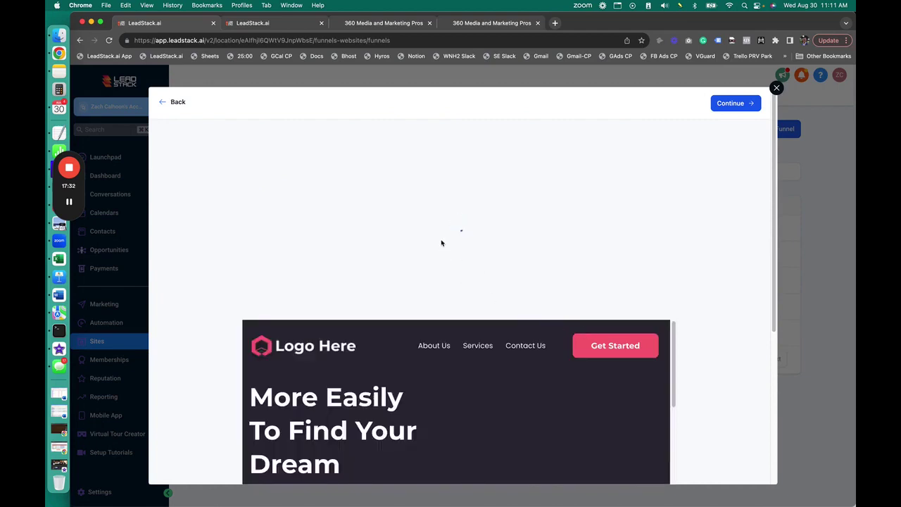
scroll(442, 243, "down", 5)
scroll(441, 243, "down", 5)
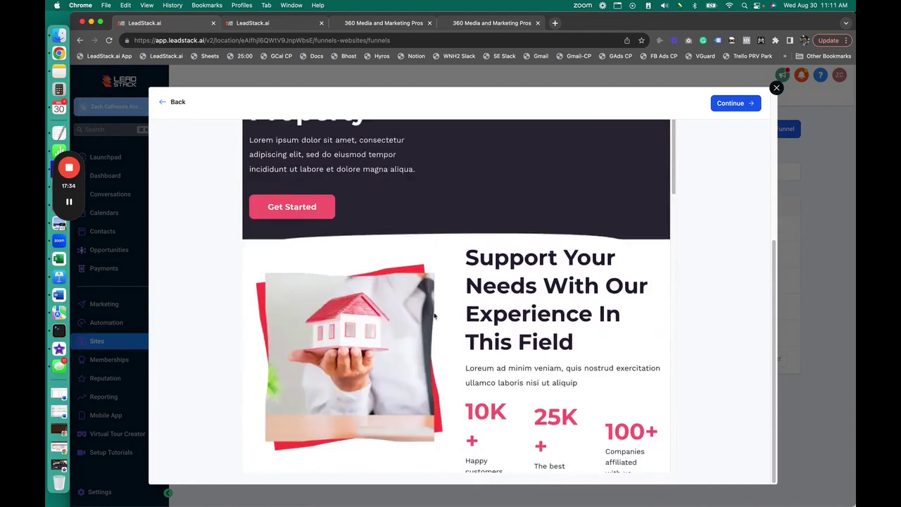
scroll(443, 282, "down", 5)
scroll(451, 307, "down", 8)
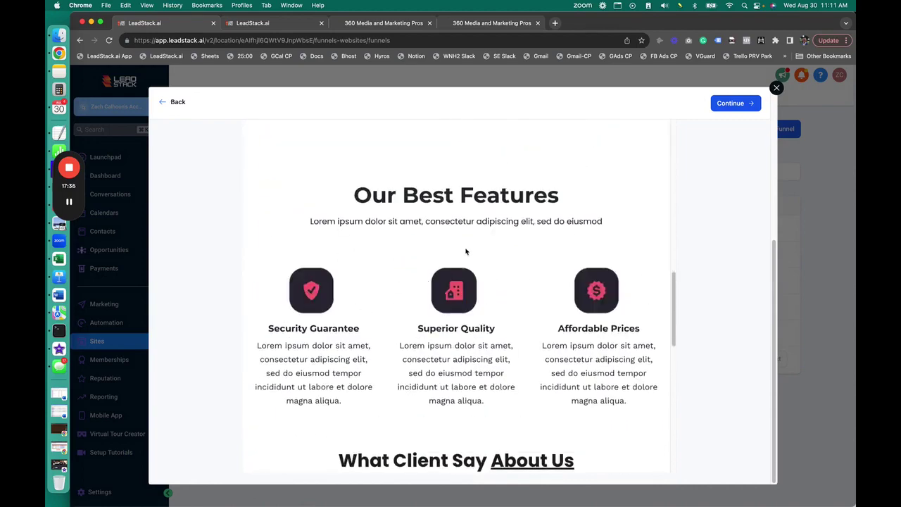
scroll(419, 264, "down", 5)
scroll(437, 253, "down", 5)
scroll(440, 254, "down", 5)
scroll(509, 371, "down", 5)
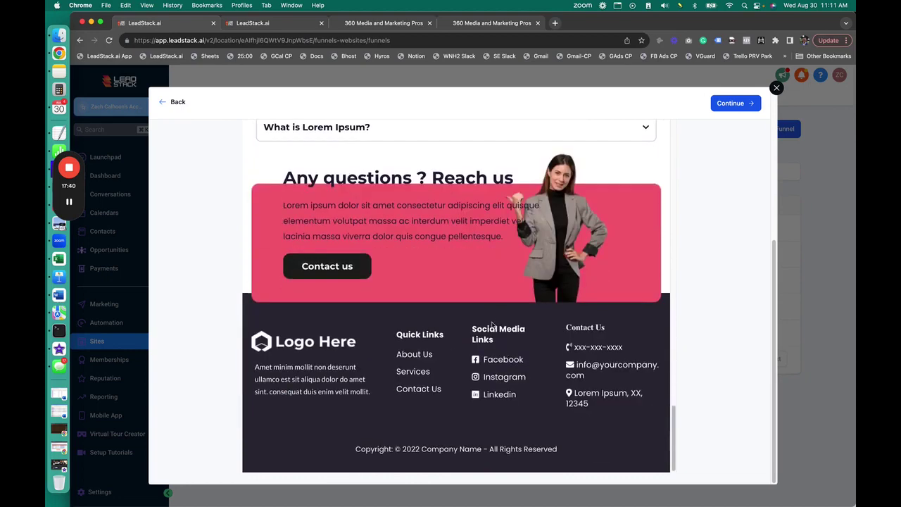
scroll(492, 326, "up", 8)
scroll(491, 326, "up", 8)
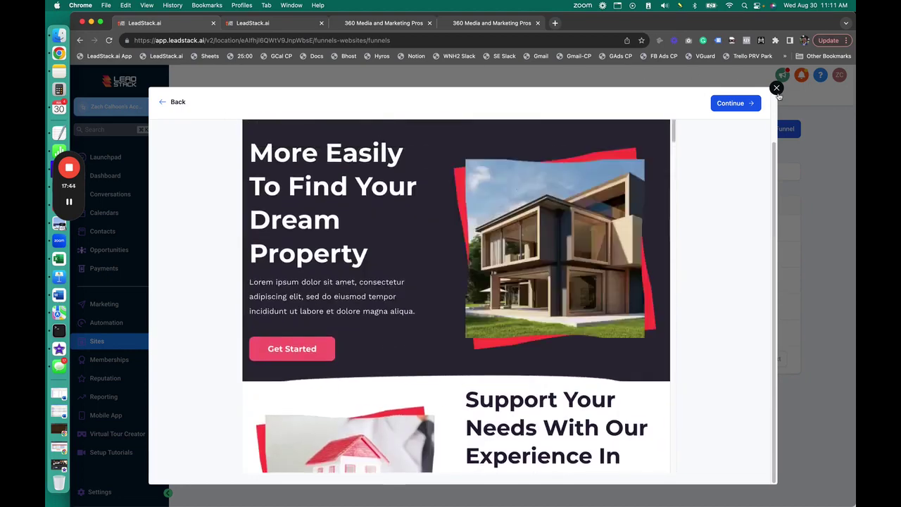
Step: Close the template preview and open the Auto Dealers funnel's live page
left_click(776, 88)
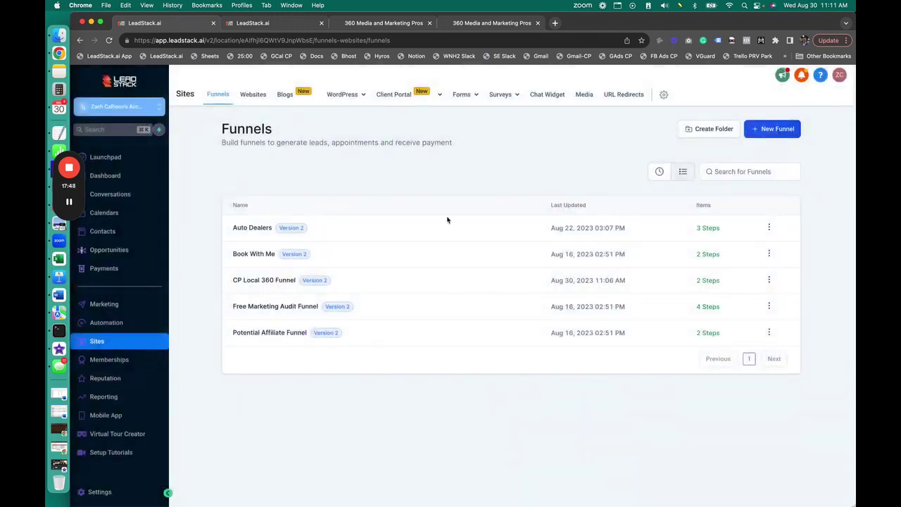
left_click(256, 231)
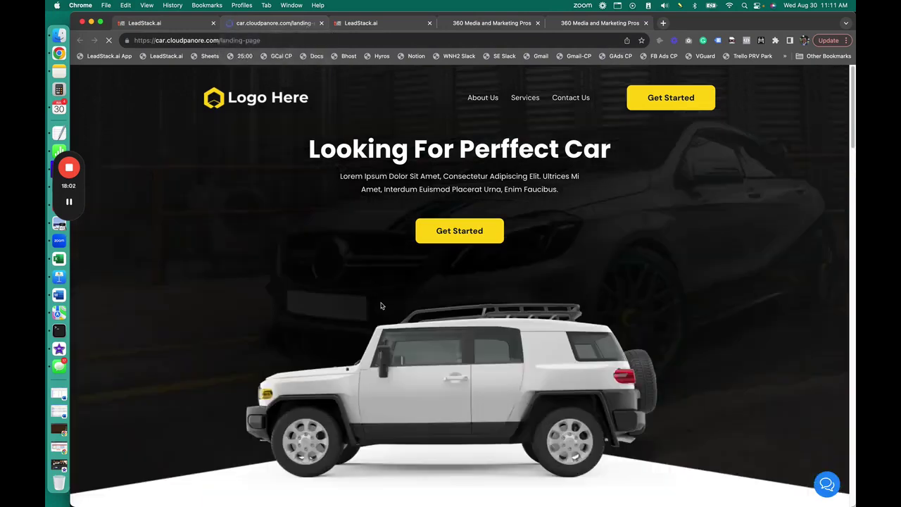
scroll(387, 282, "down", 5)
scroll(455, 226, "up", 5)
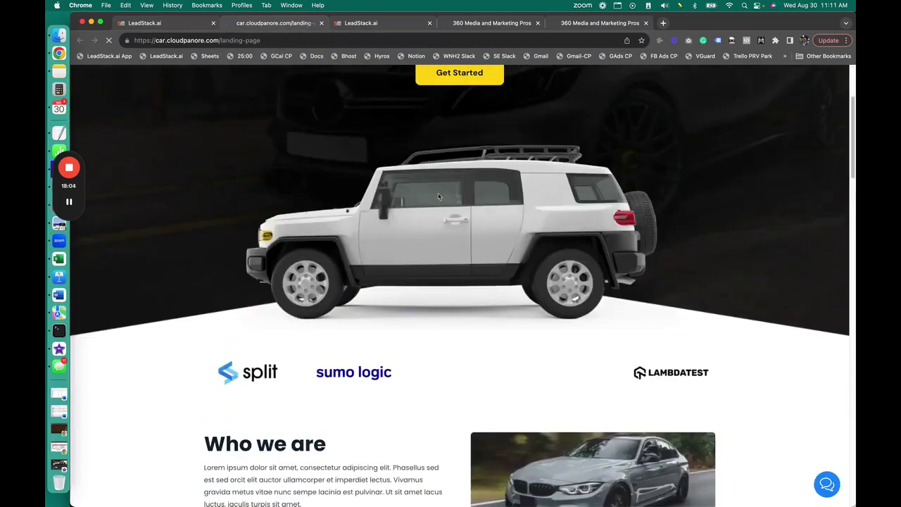
scroll(455, 226, "up", 5)
Step: Scroll the car.cloudpanore.com page, then open and close the Get Started flash-sale form
double_click(509, 148)
scroll(480, 357, "down", 5)
scroll(479, 358, "down", 2)
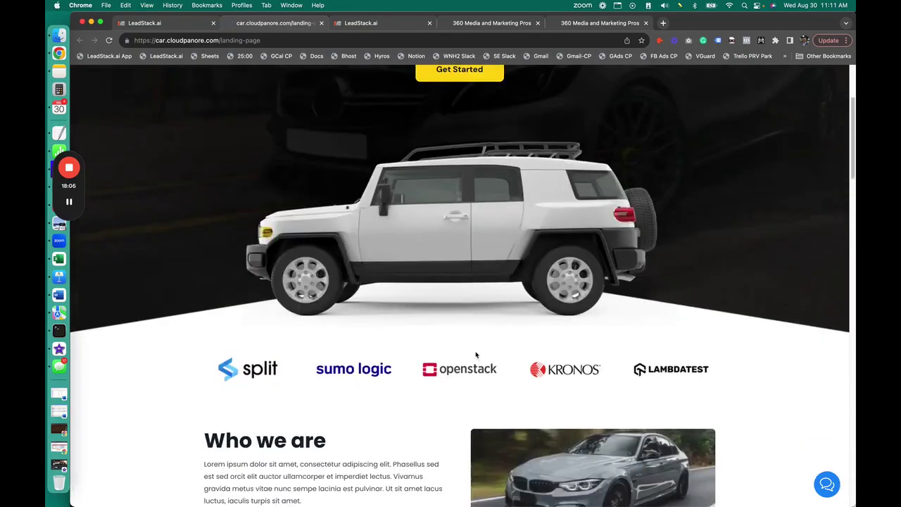
scroll(464, 360, "down", 8)
scroll(447, 361, "down", 5)
scroll(447, 362, "down", 4)
scroll(450, 362, "down", 4)
scroll(454, 362, "down", 4)
scroll(454, 361, "down", 8)
scroll(453, 362, "down", 3)
scroll(482, 353, "down", 3)
scroll(476, 350, "down", 10)
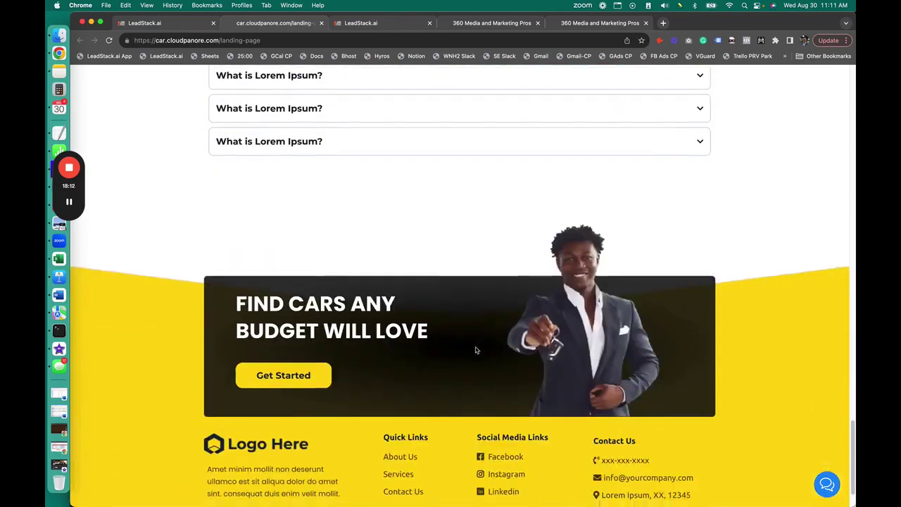
scroll(476, 350, "down", 3)
scroll(472, 347, "up", 10)
scroll(470, 347, "up", 12)
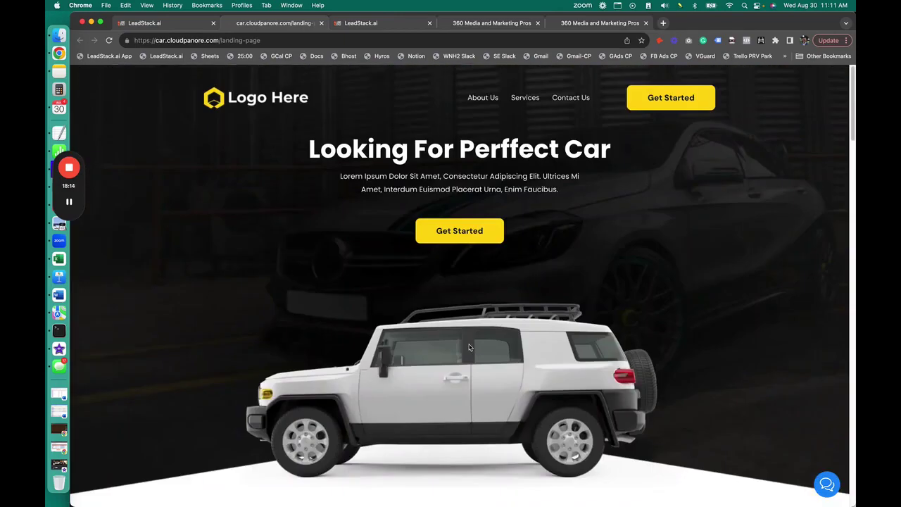
left_click(479, 230)
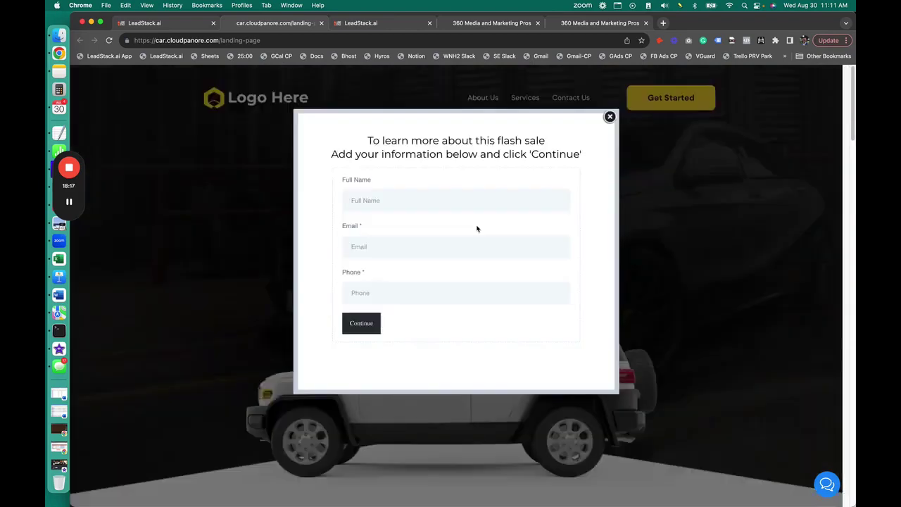
left_click(609, 117)
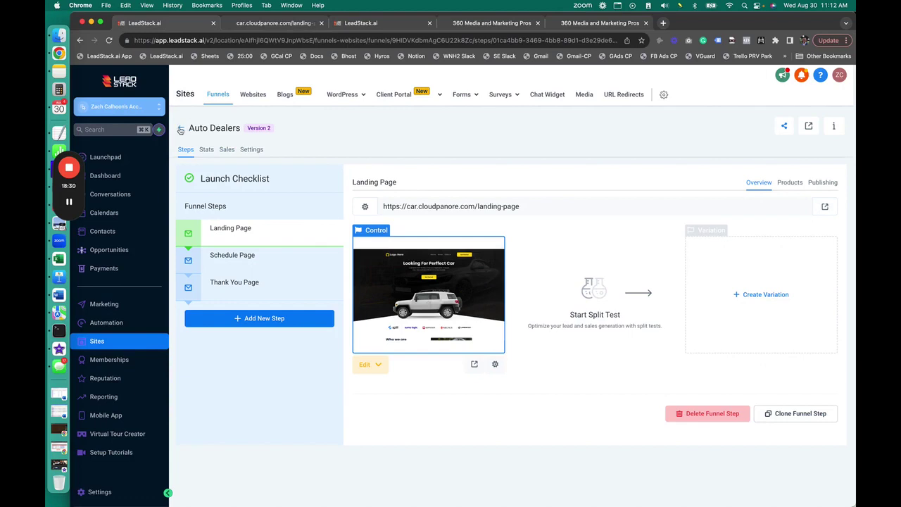
Step: Go back from Auto Dealers to the Funnels list and open CP Local 360 Funnel
left_click(181, 129)
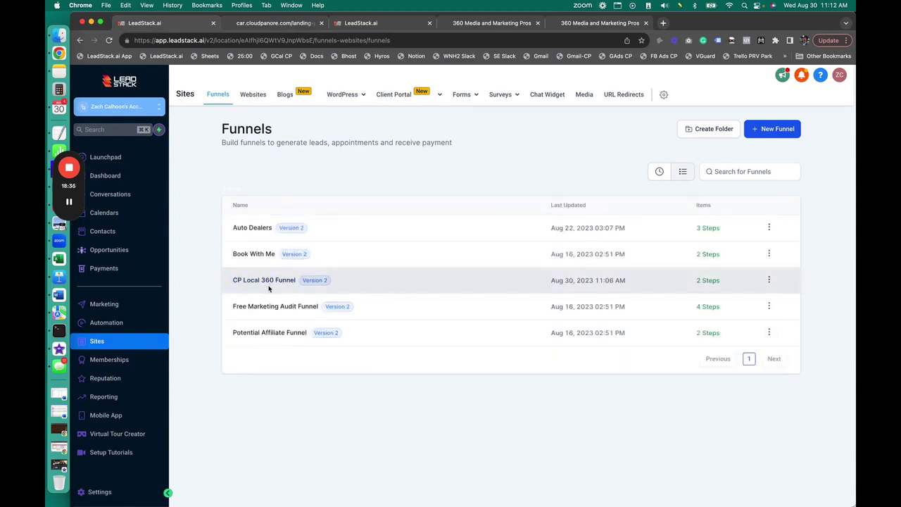
left_click(272, 285)
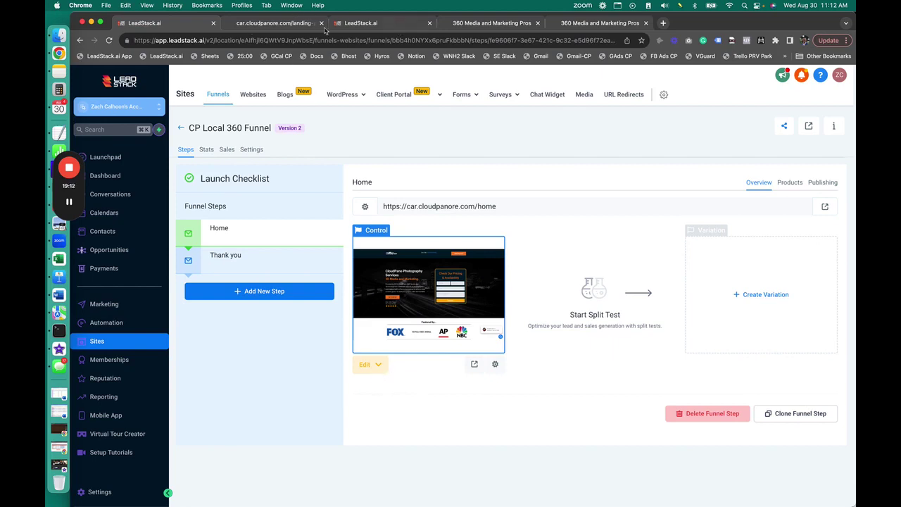
Step: Open the LeadStack.ai bookmark in a new tab and switch to the homepage
right_click(170, 62)
left_click(204, 36)
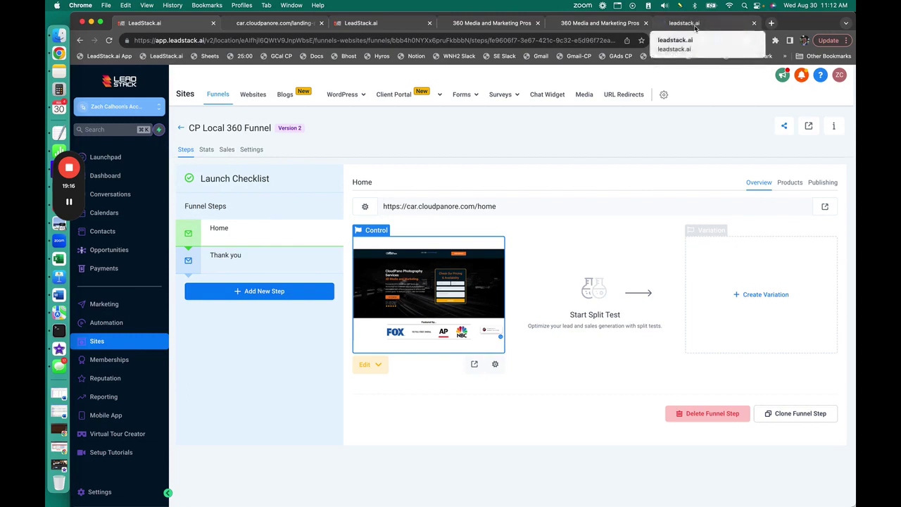
left_click(683, 23)
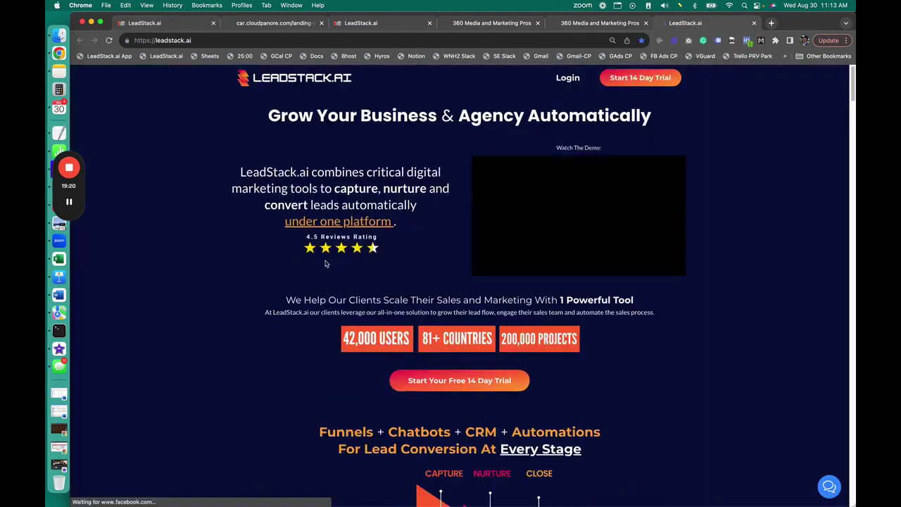
scroll(263, 276, "down", 10)
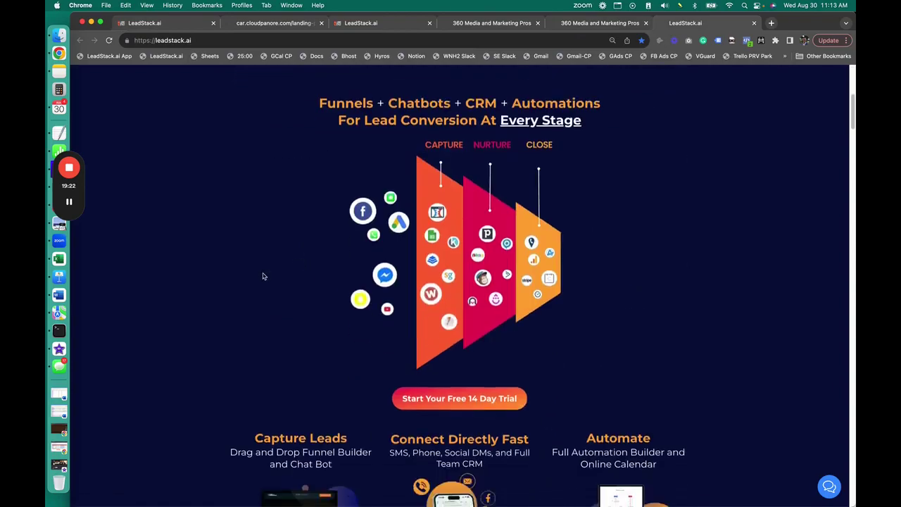
scroll(262, 276, "down", 10)
scroll(263, 276, "down", 10)
scroll(263, 276, "down", 10)
scroll(263, 276, "down", 10)
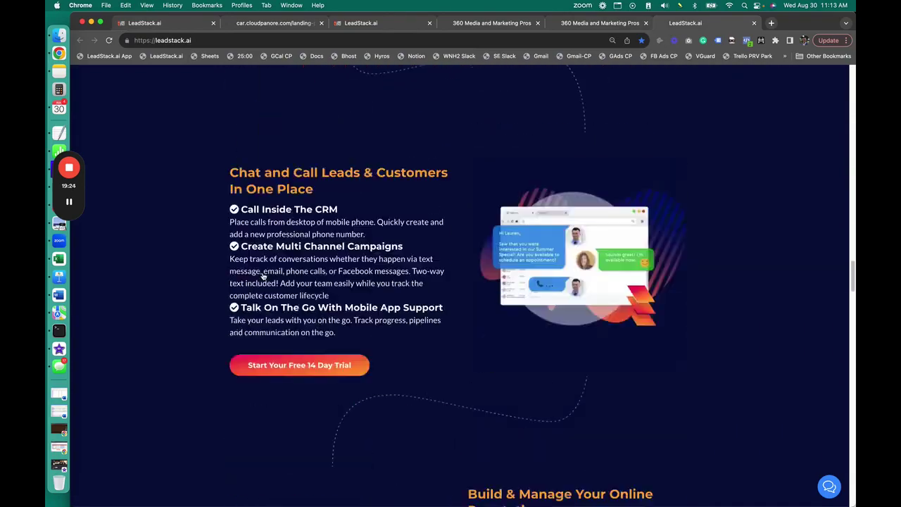
scroll(263, 276, "down", 10)
scroll(263, 276, "down", 10)
scroll(263, 276, "down", 10)
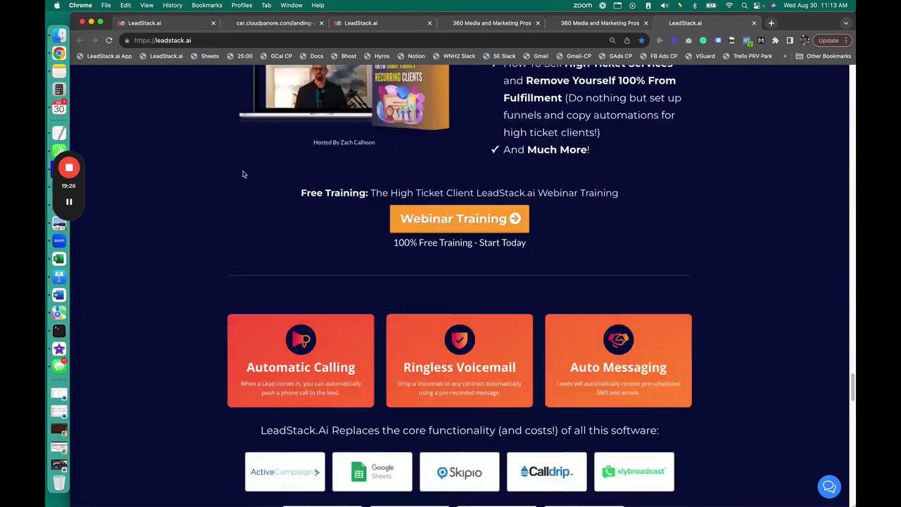